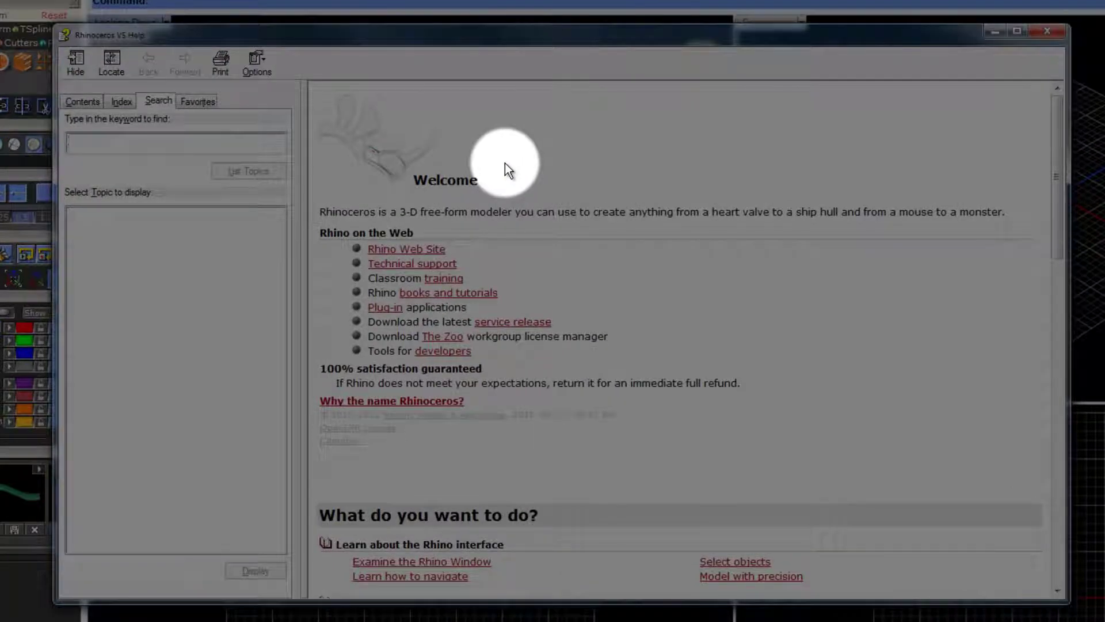
Search the Rhino help for "history" and display the History command topic.
left_click(116, 144)
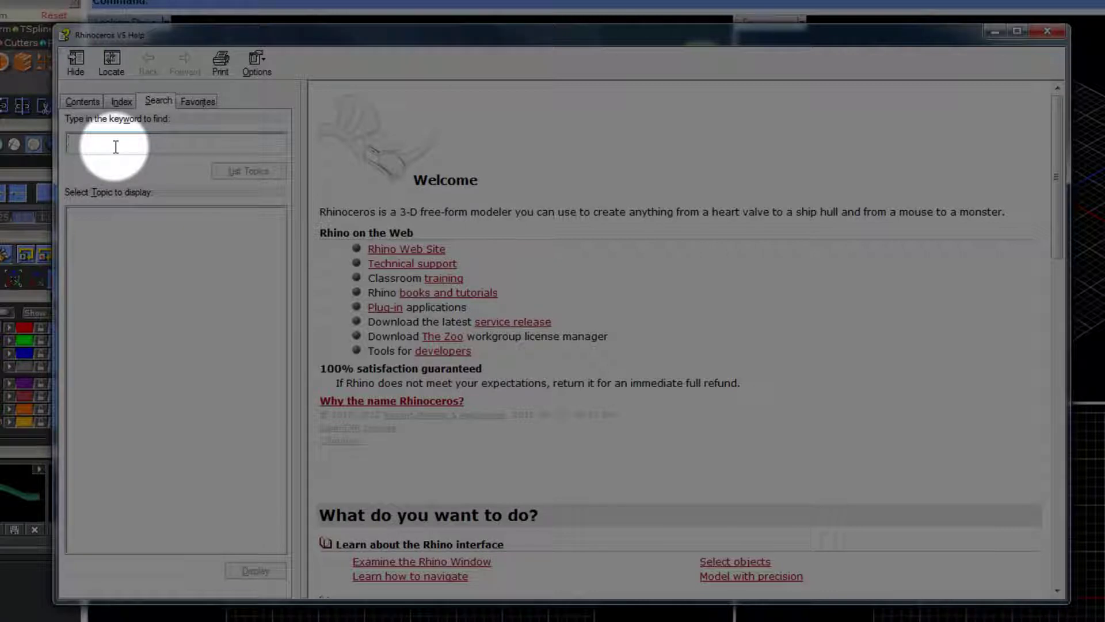
type("histo")
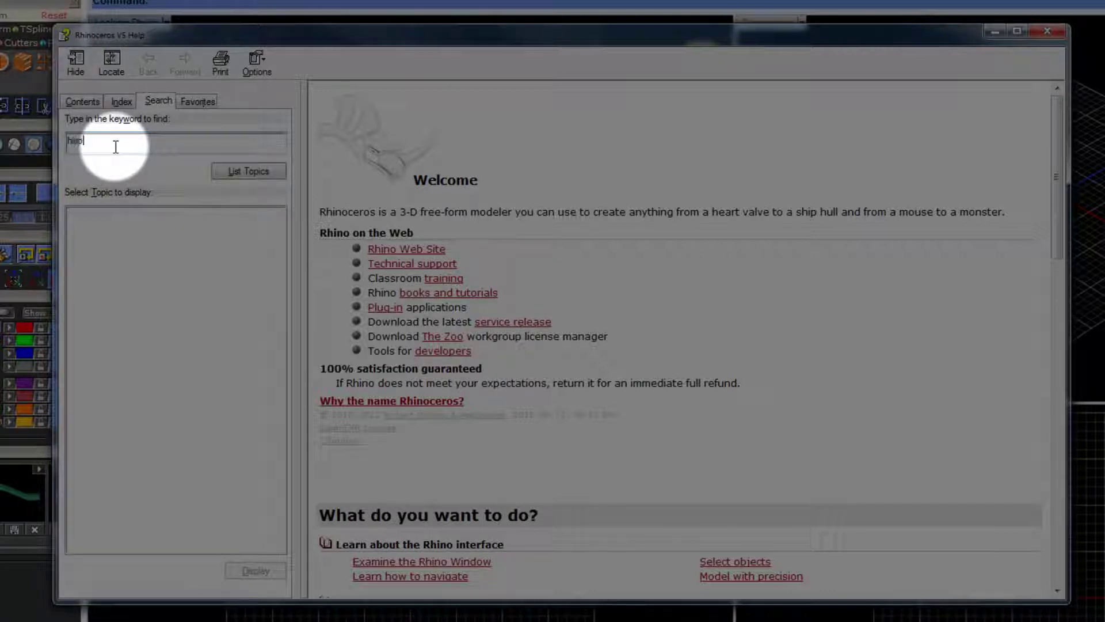
type("ry")
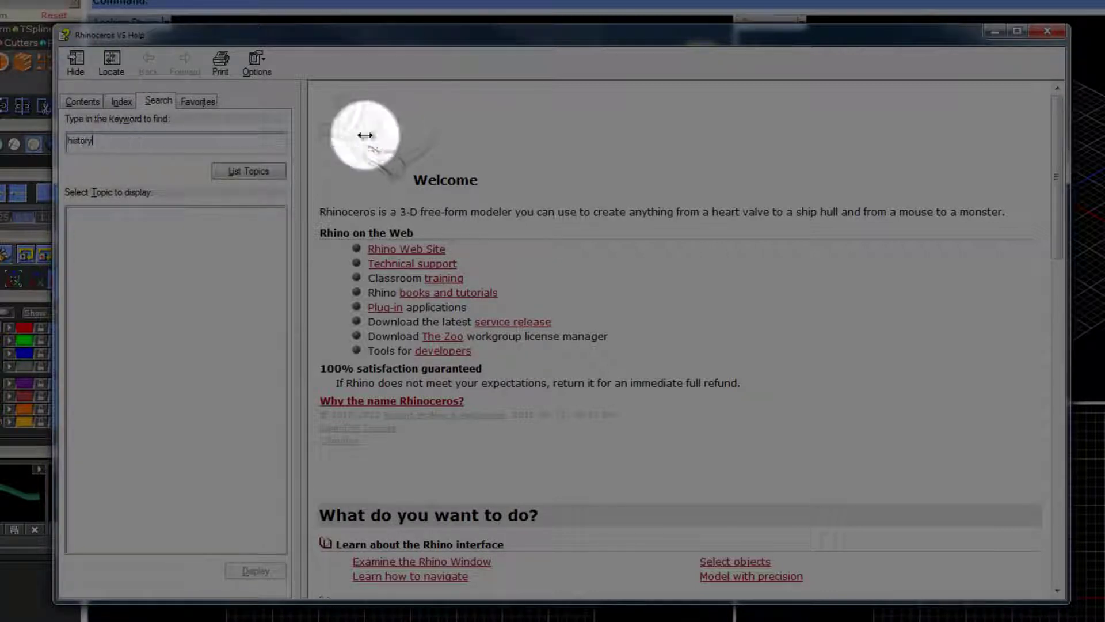
left_click(242, 171)
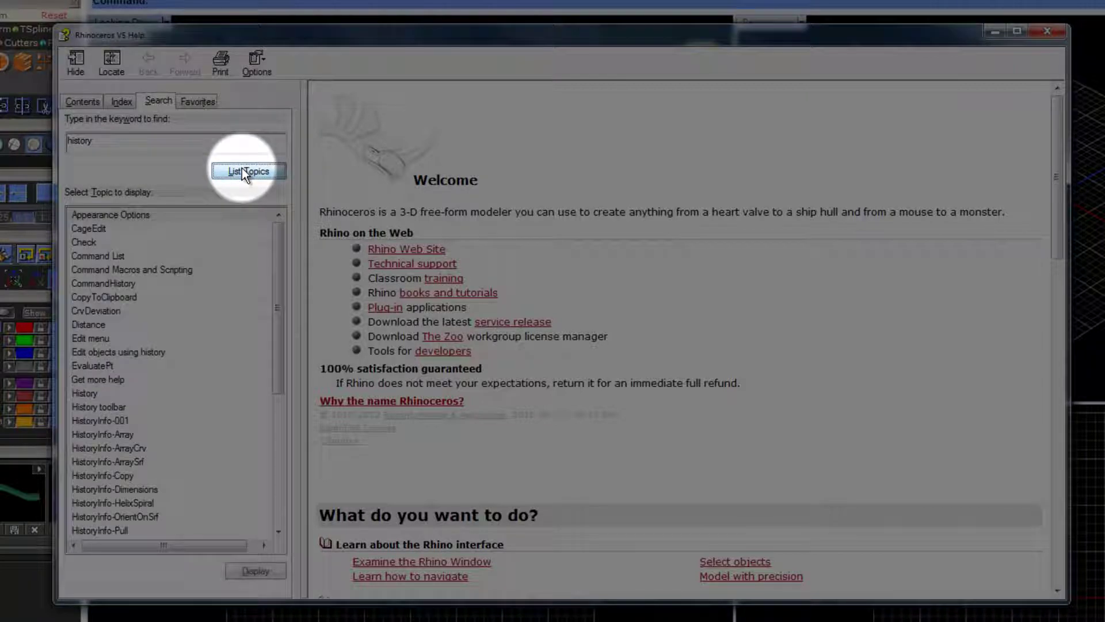
left_click(84, 394)
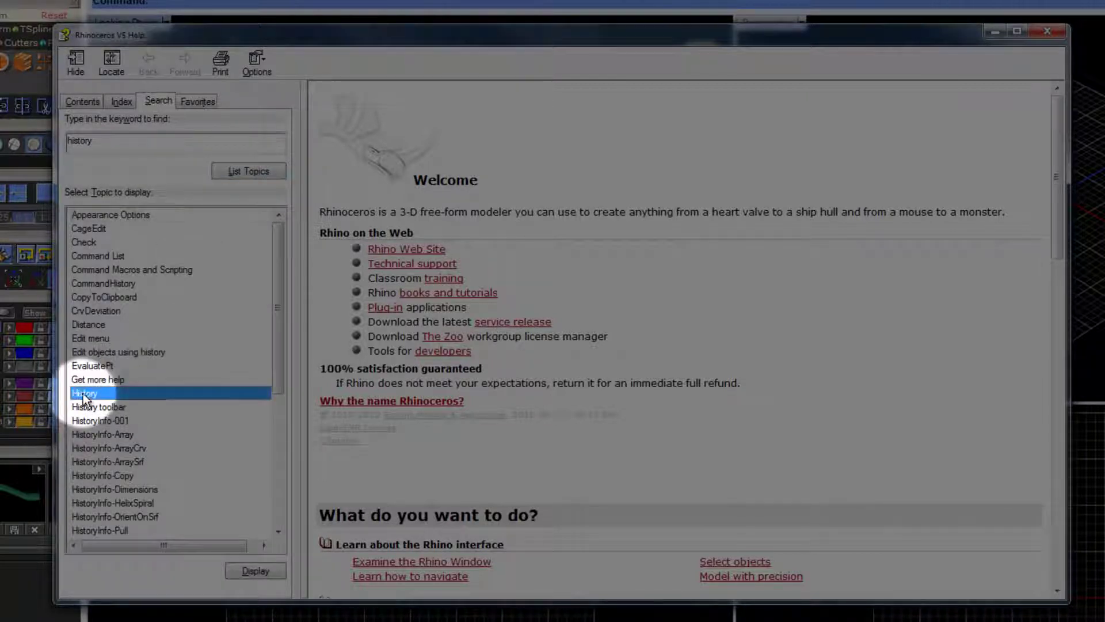
double_click(85, 395)
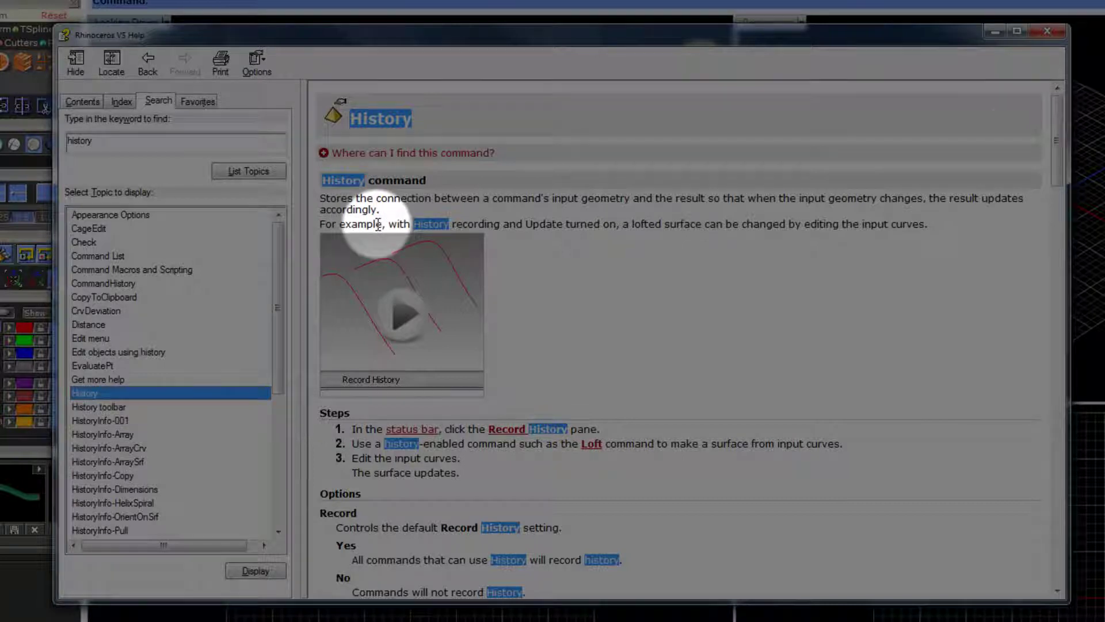
Review the History topic's list of commands with history enabled and close the help.
left_click_drag(1062, 111, 924, 295)
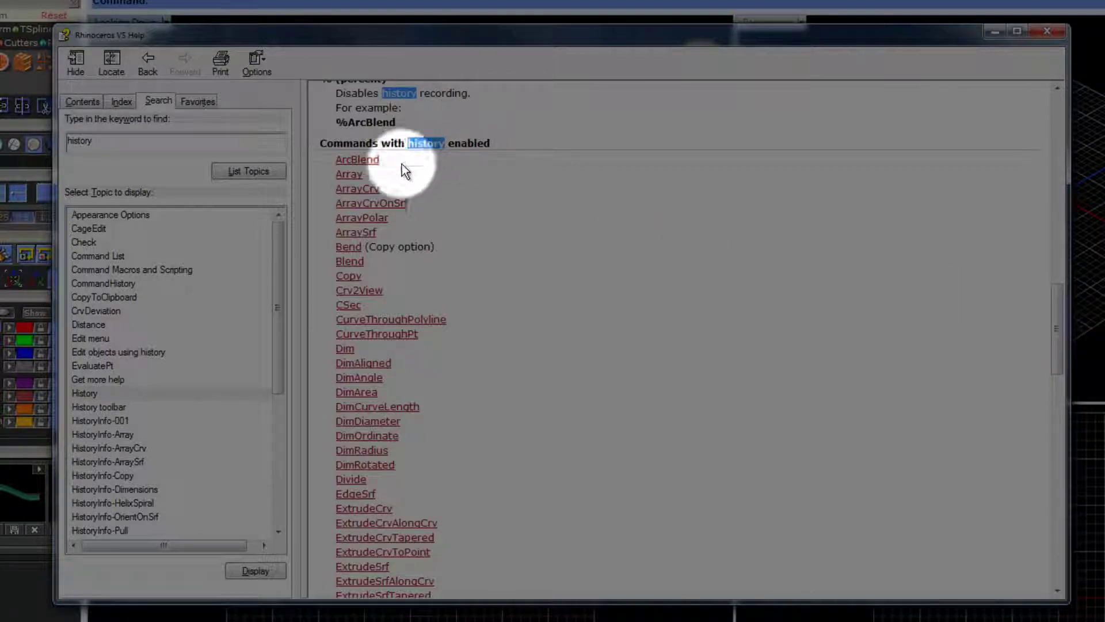
left_click_drag(1057, 284, 1036, 44)
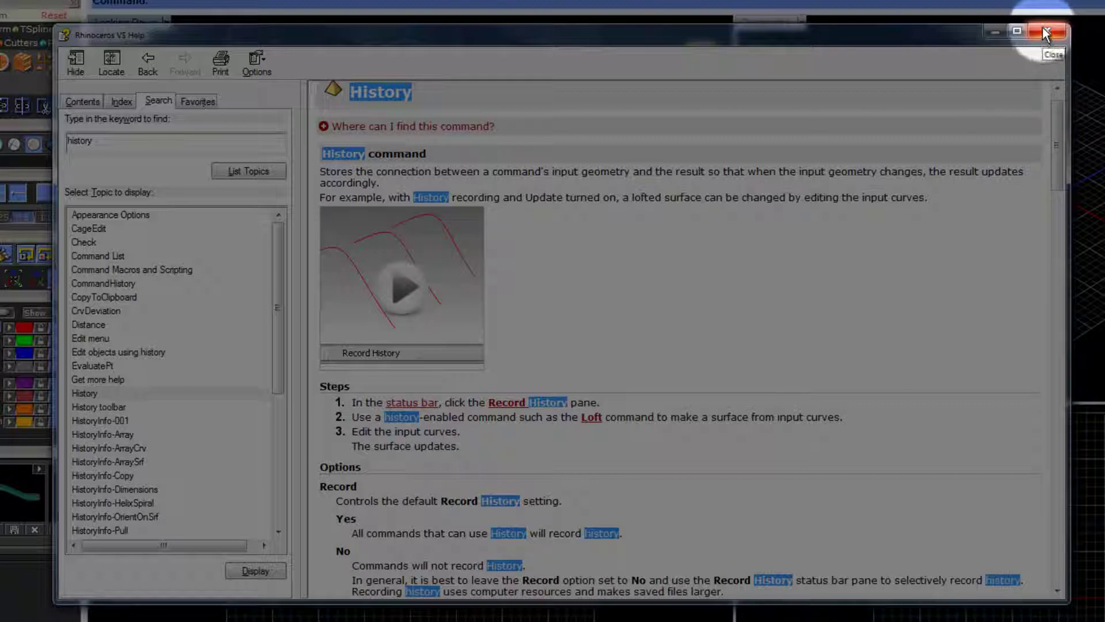
left_click(1045, 32)
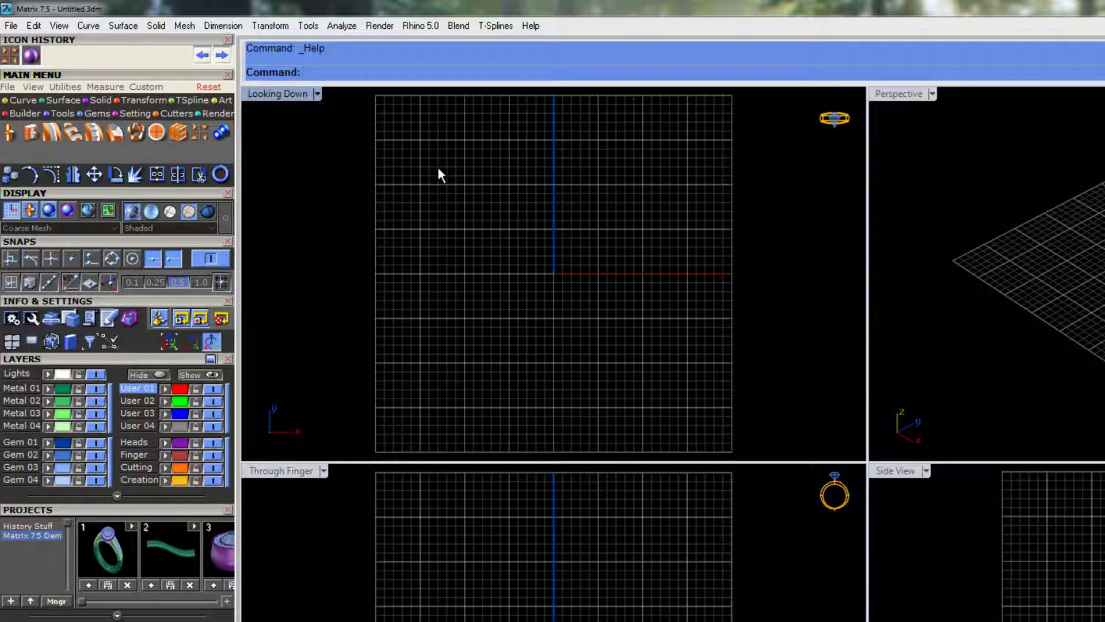
Run the History command to review its Record, Update, Lock and BrokenHistoryWarning settings, and accept them as they are.
type("History")
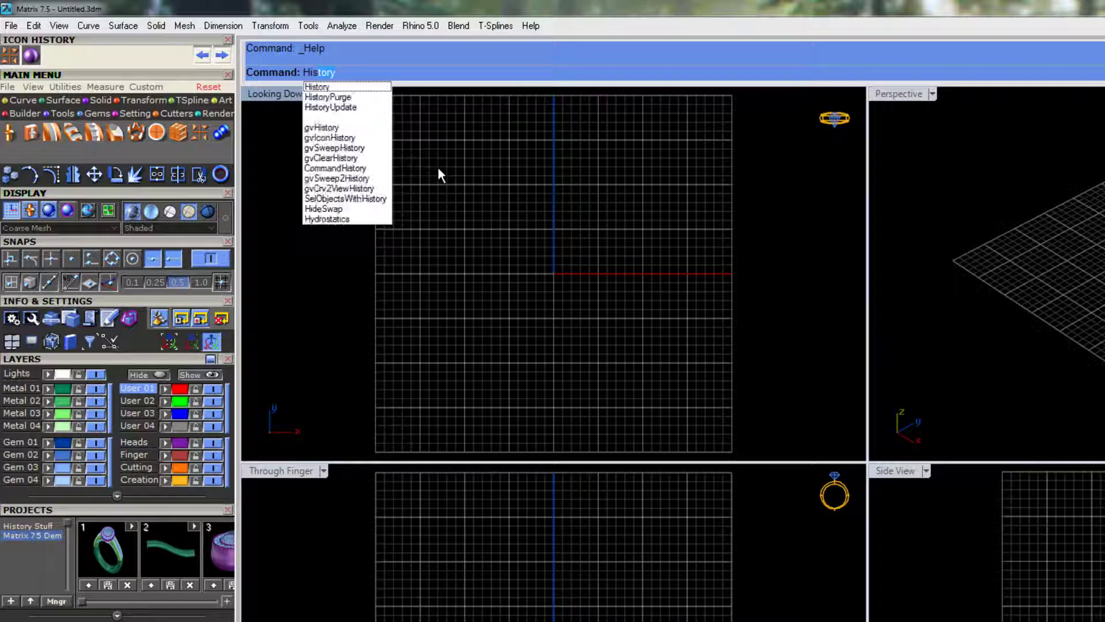
key("Return")
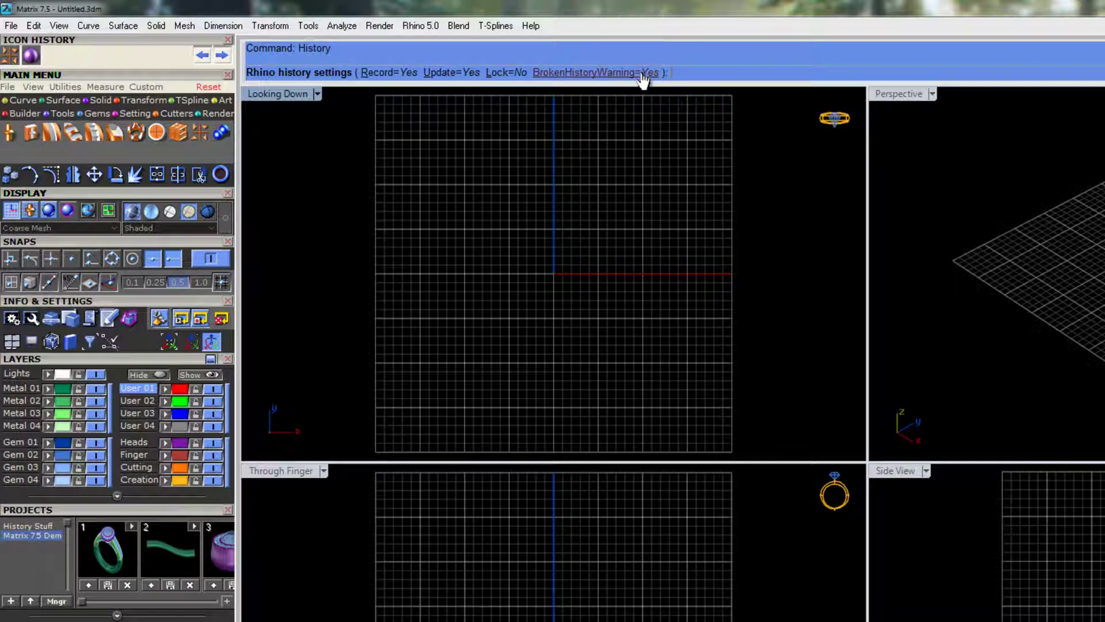
key("Return")
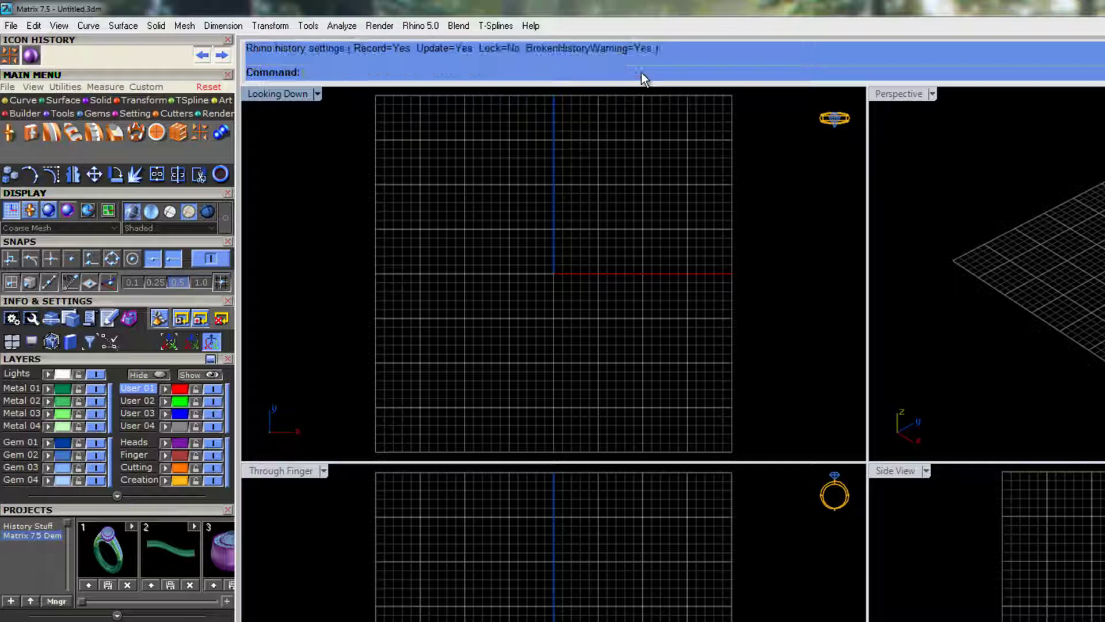
Maximize the Perspective view and draw a small sphere on the grid, on the negative X side of the origin.
double_click(897, 93)
right_click_drag(799, 203, 860, 281)
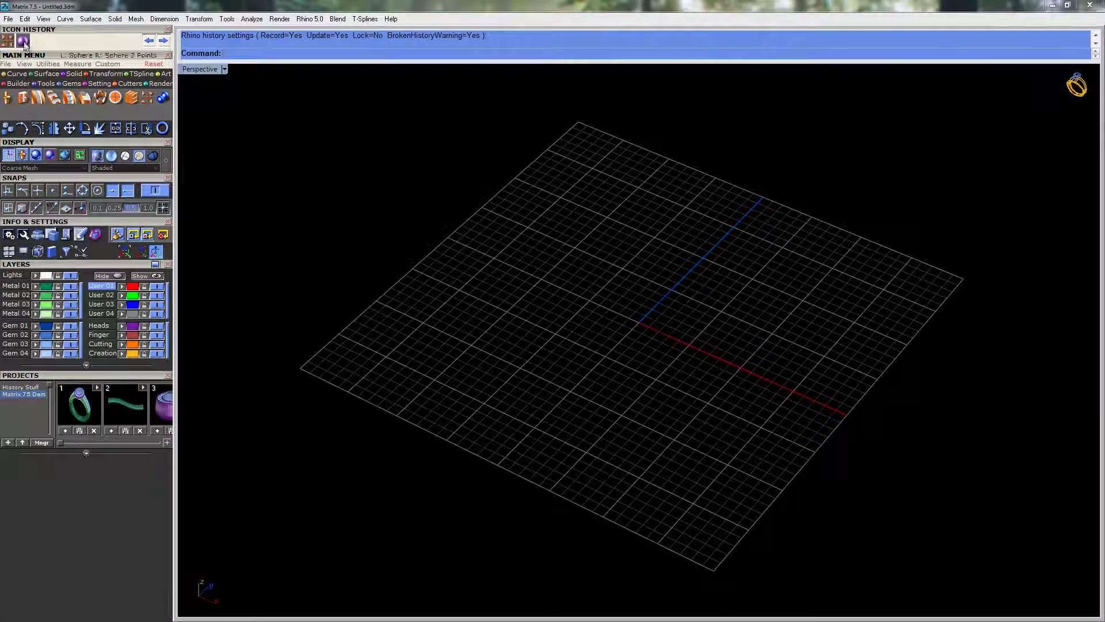
left_click(23, 41)
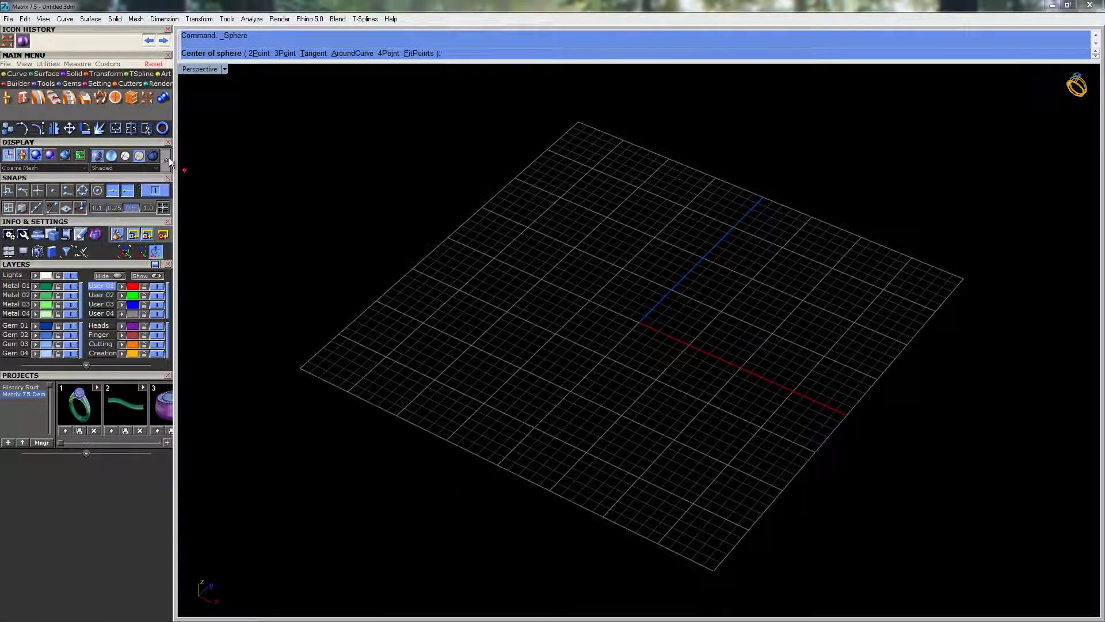
left_click(579, 230)
left_click(599, 224)
right_click_drag(599, 223, 565, 264)
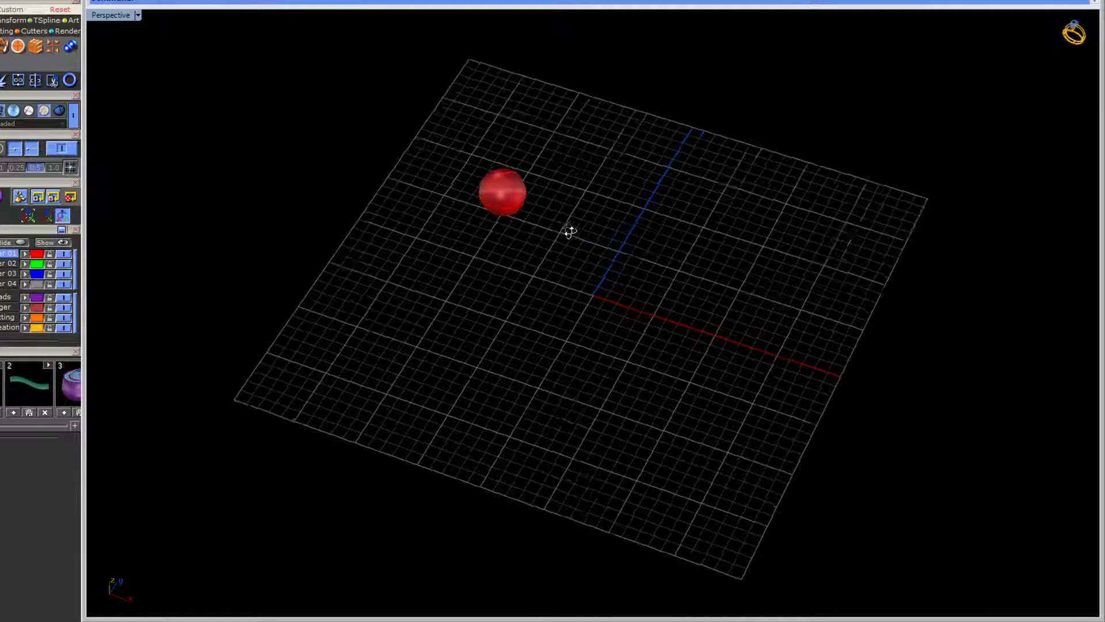
Drag a copy of the red sphere to a spot diagonally beside it, closer to the origin.
left_click(520, 181)
left_click_drag(555, 175, 584, 204)
key("alt")
left_click(589, 173)
right_click_drag(589, 174, 584, 191)
scroll(525, 225, "up", 4)
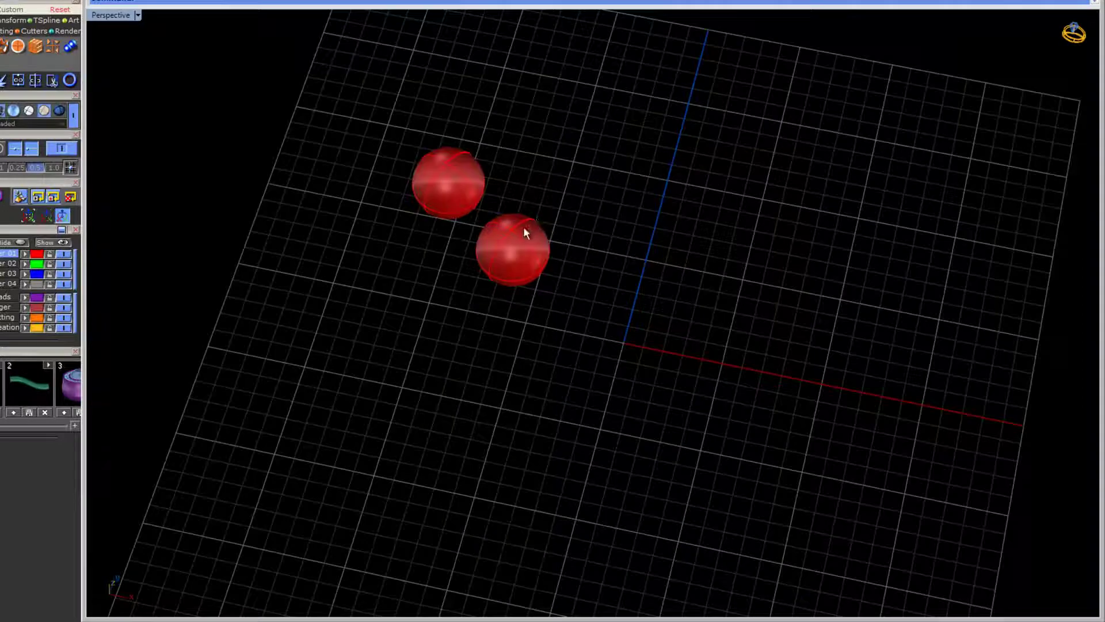
Assign the copied sphere to the green User 02 layer and deselect it.
left_click(525, 228)
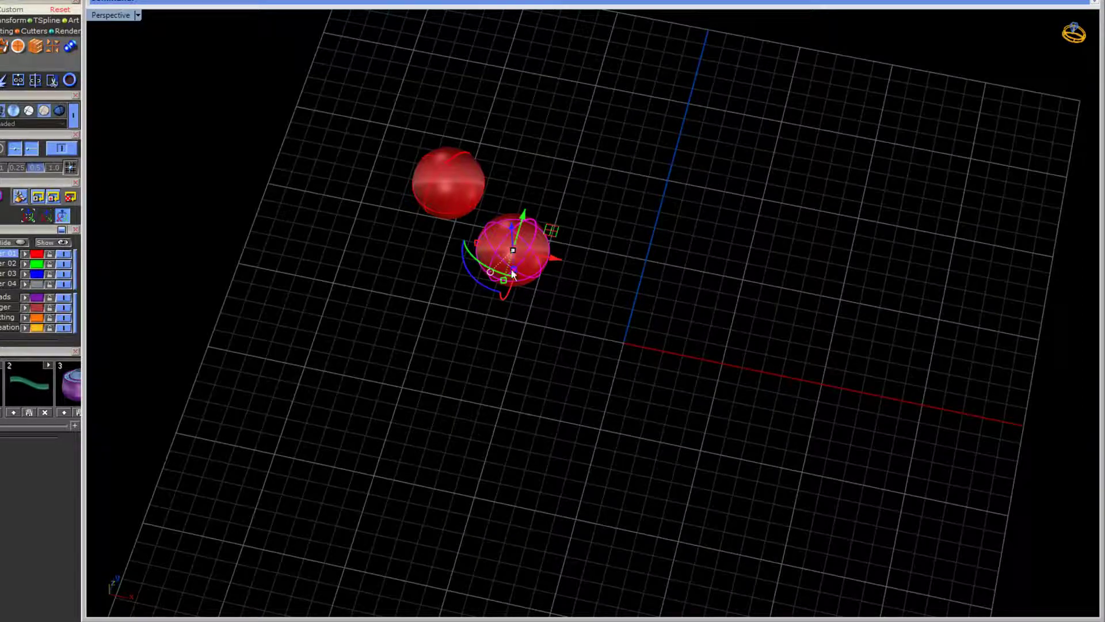
left_click(26, 263)
left_click(378, 391)
right_click_drag(378, 392, 450, 382)
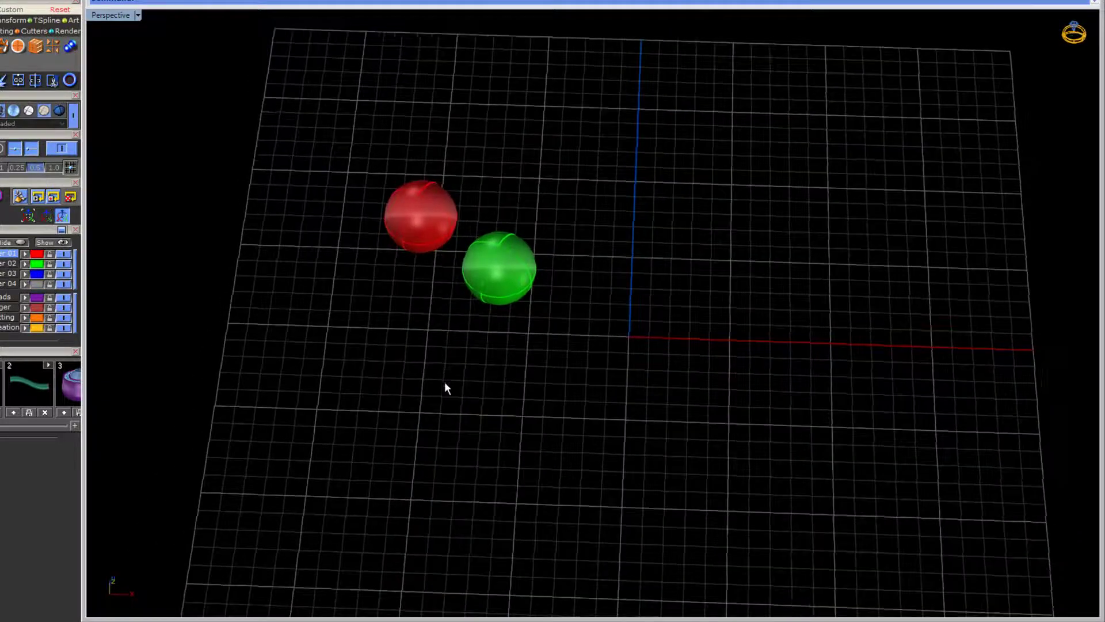
Move the original red sphere toward negative Y and back again to test the copy's history link.
left_click(424, 230)
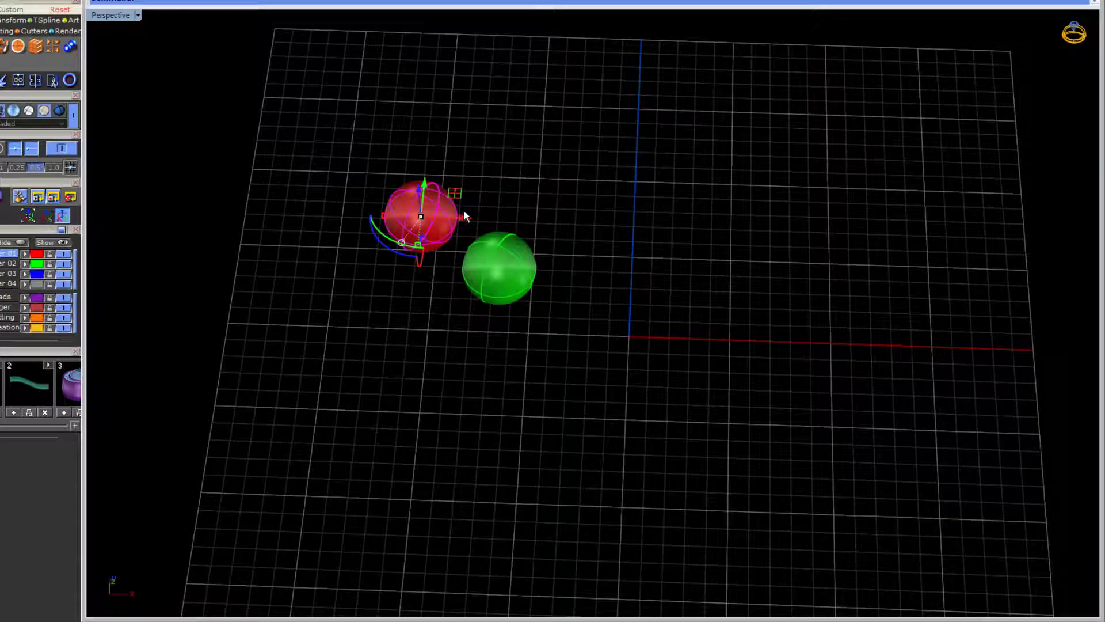
left_click_drag(425, 181, 402, 284)
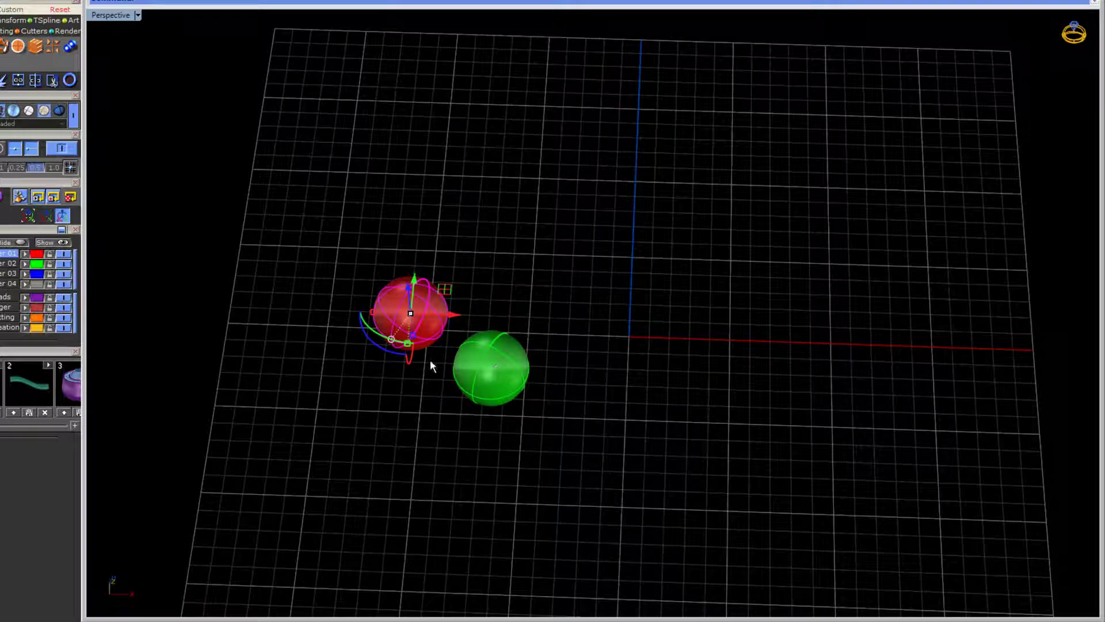
left_click_drag(423, 285, 502, 222)
right_click_drag(493, 327, 464, 285)
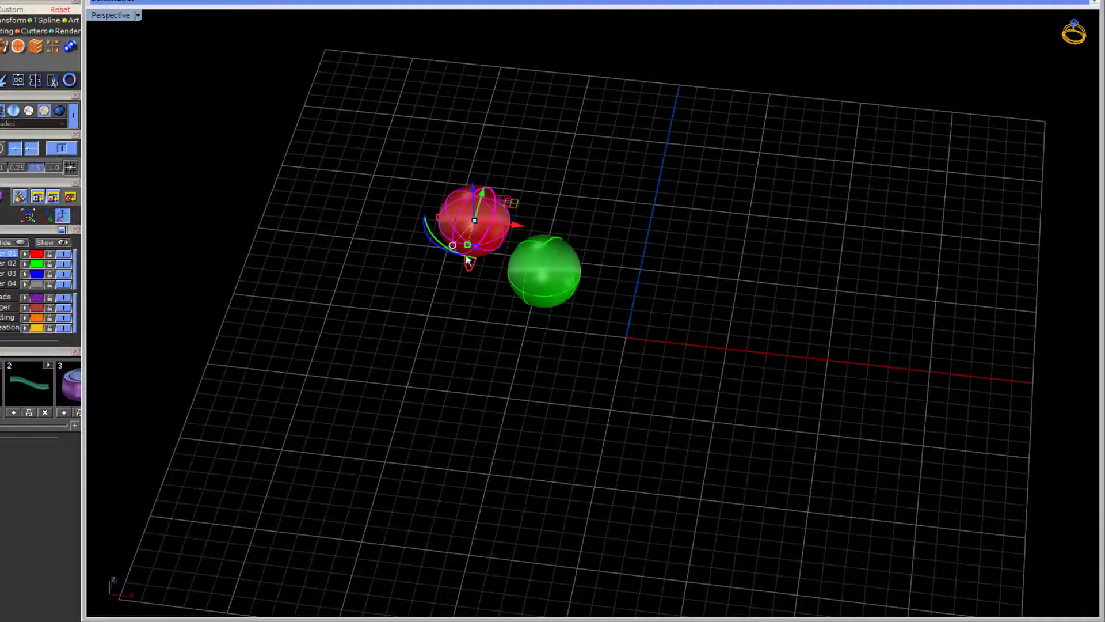
Enlarge the red sphere uniformly to test the linked copy, undo the scaling and clear the selection.
scroll(455, 223, "up", 4)
left_click_drag(429, 216, 393, 213)
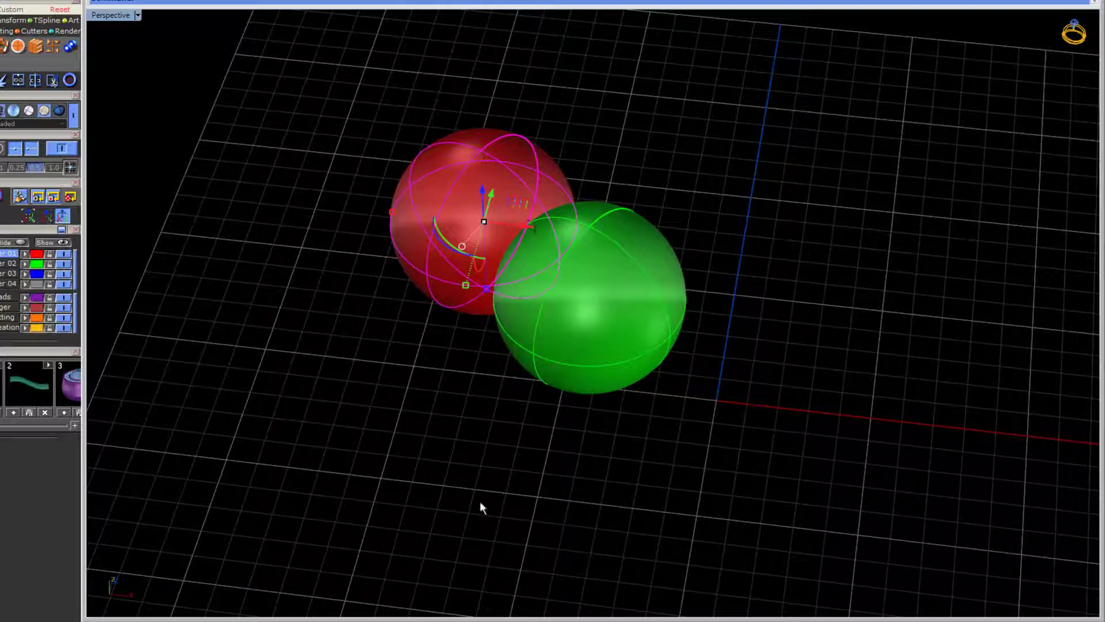
key("ctrl+z")
key("Escape")
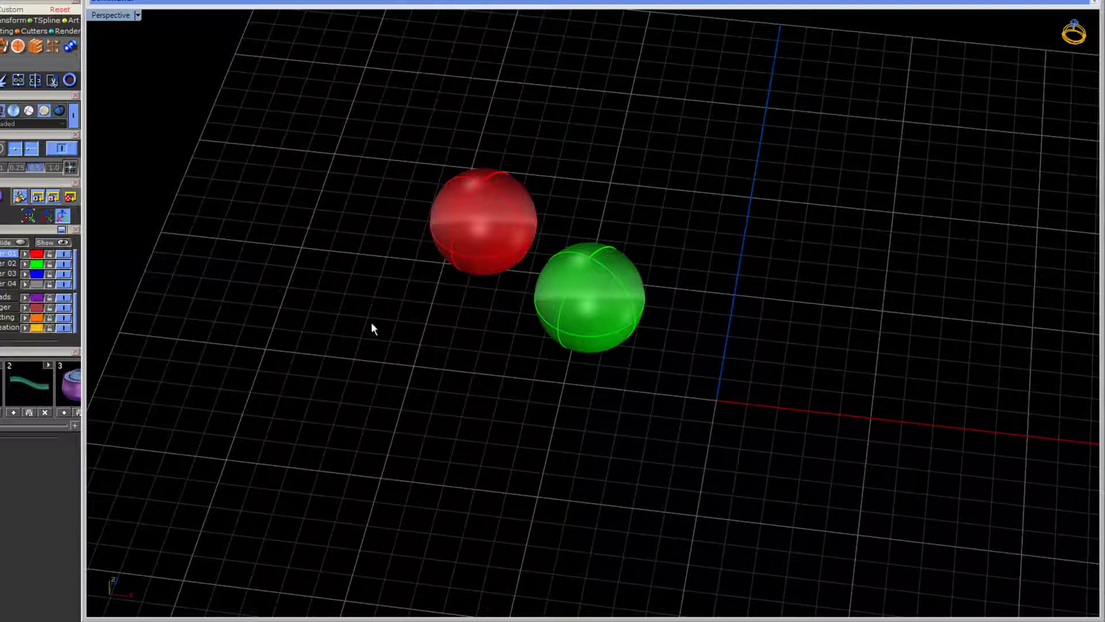
Move the red parent sphere back and forth along the Y axis to check that the green copy is linked.
left_click(502, 195)
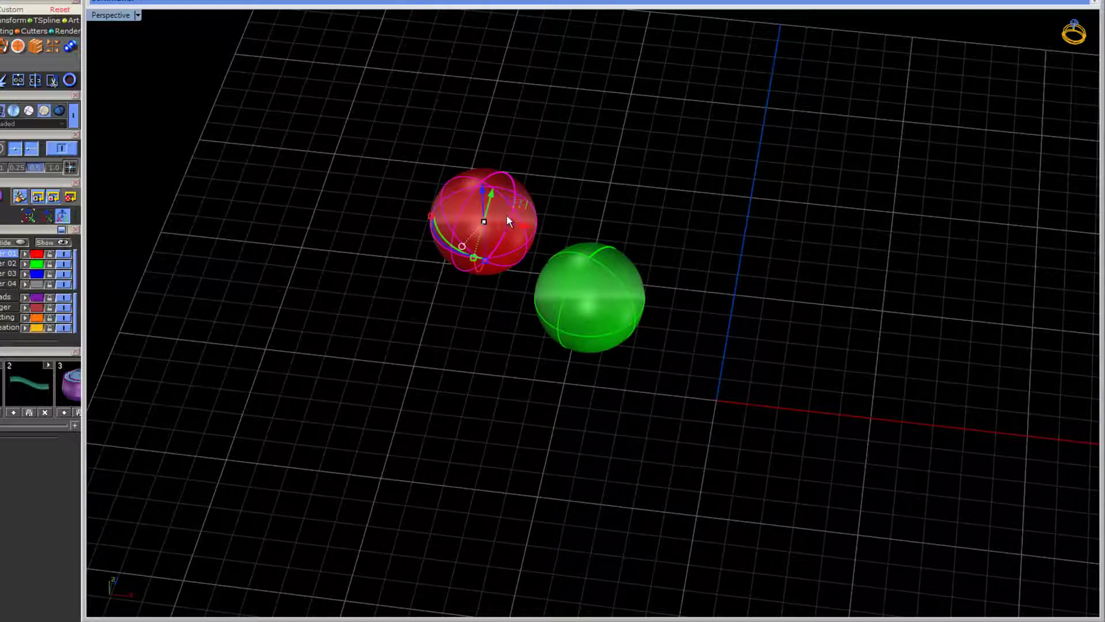
left_click_drag(502, 216, 584, 208)
left_click(619, 230)
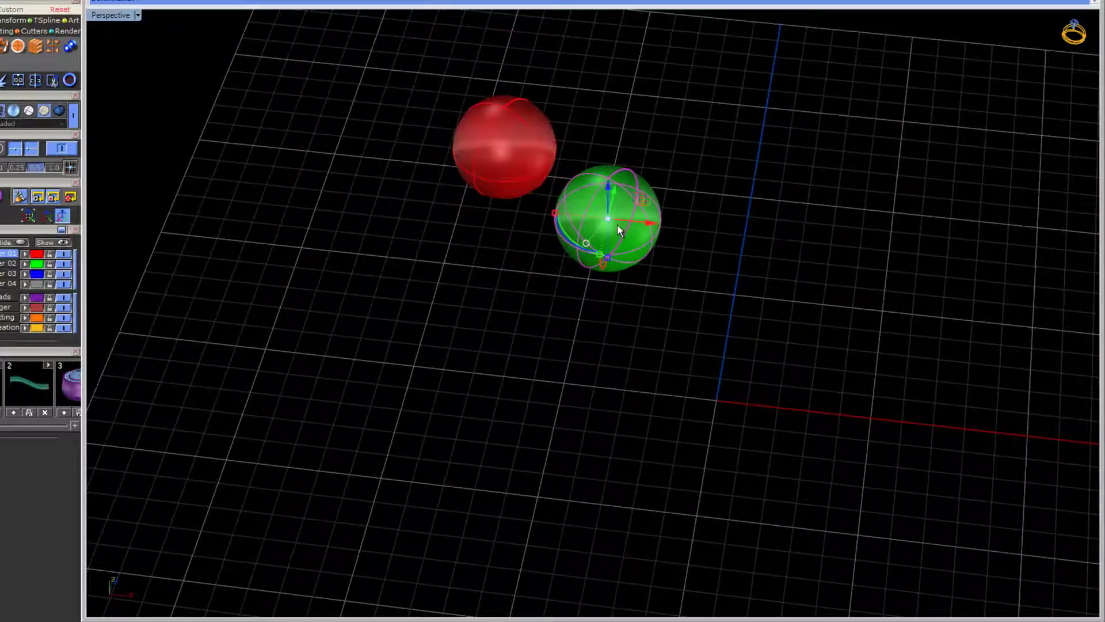
left_click(506, 134)
left_click_drag(513, 117, 483, 270)
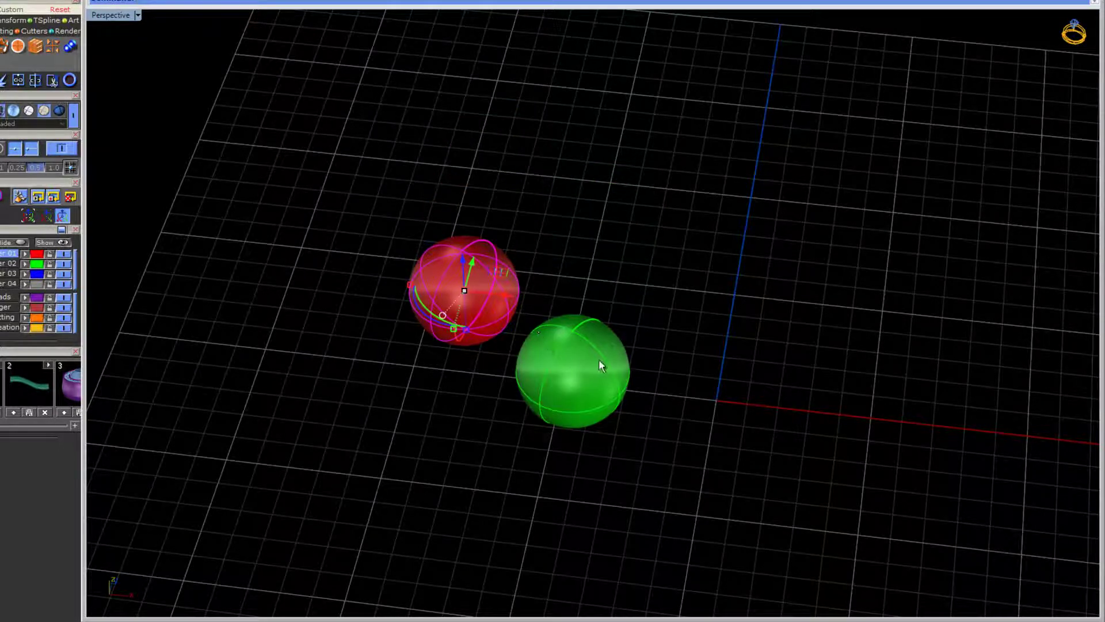
left_click_drag(472, 251, 485, 179)
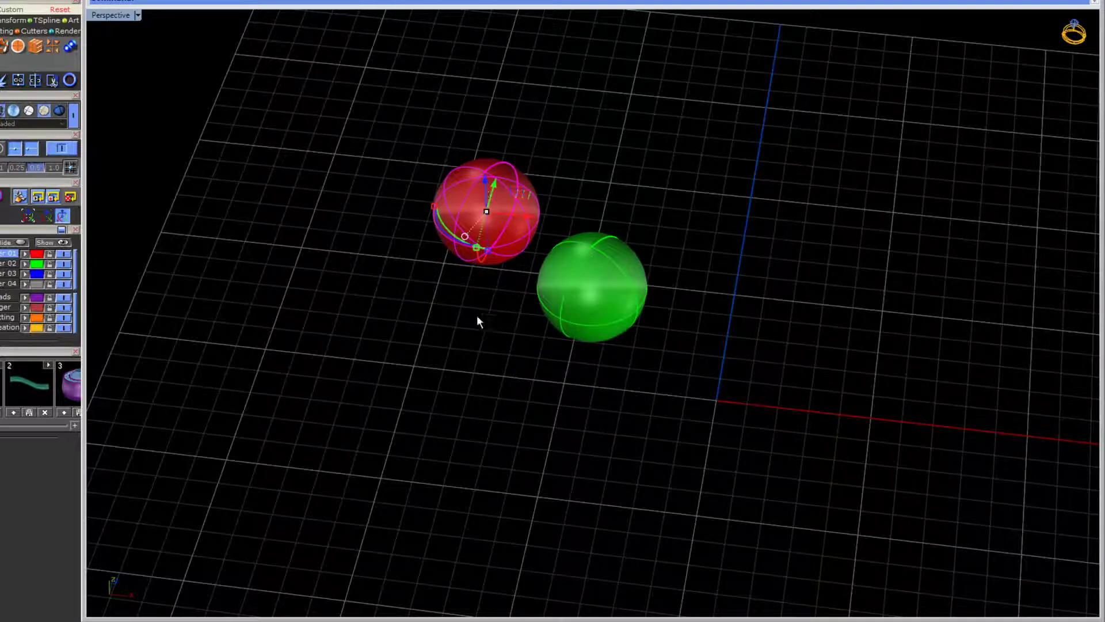
Move the green copy on its own along the positive X axis and acknowledge the history warning.
left_click(610, 290)
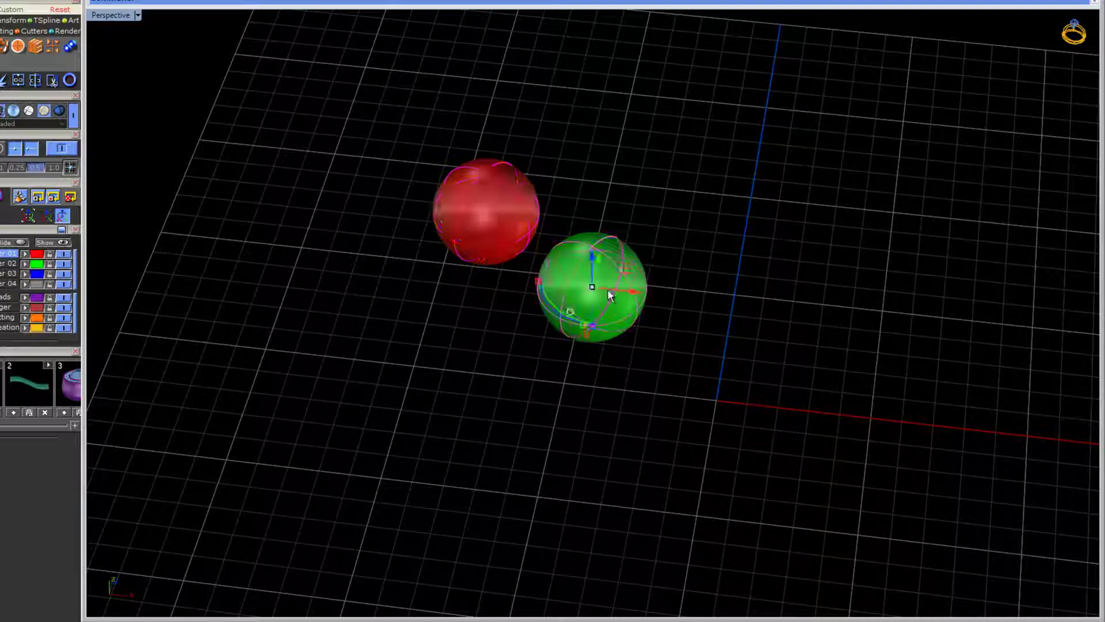
left_click_drag(632, 290, 827, 327)
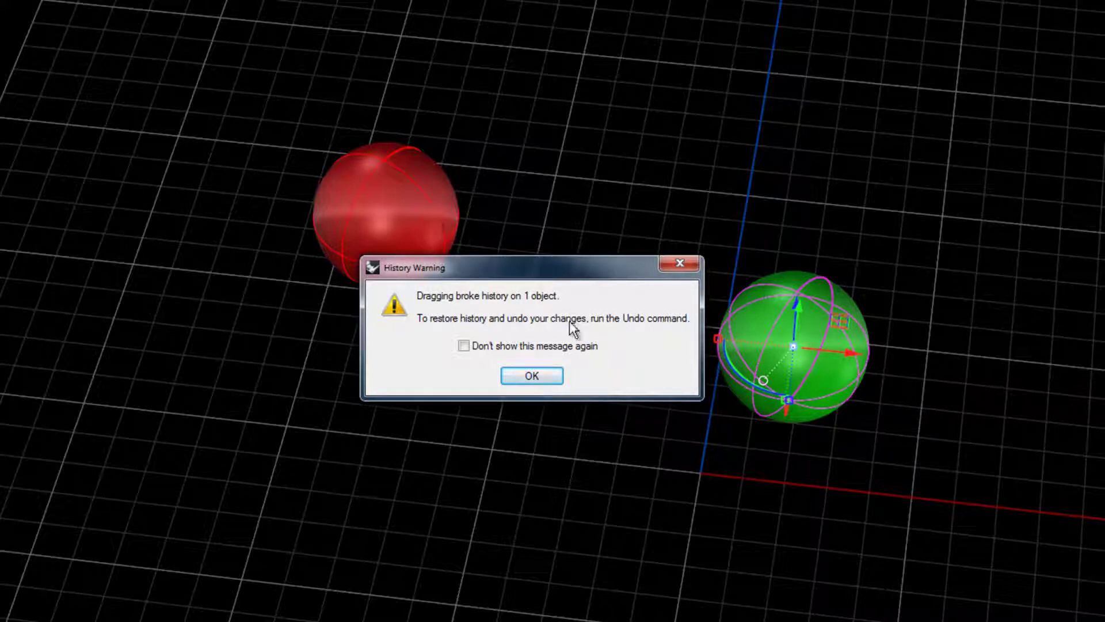
left_click(543, 374)
Move the red sphere toward negative Y to test the broken link, and undo the moves of both spheres.
left_click(390, 198)
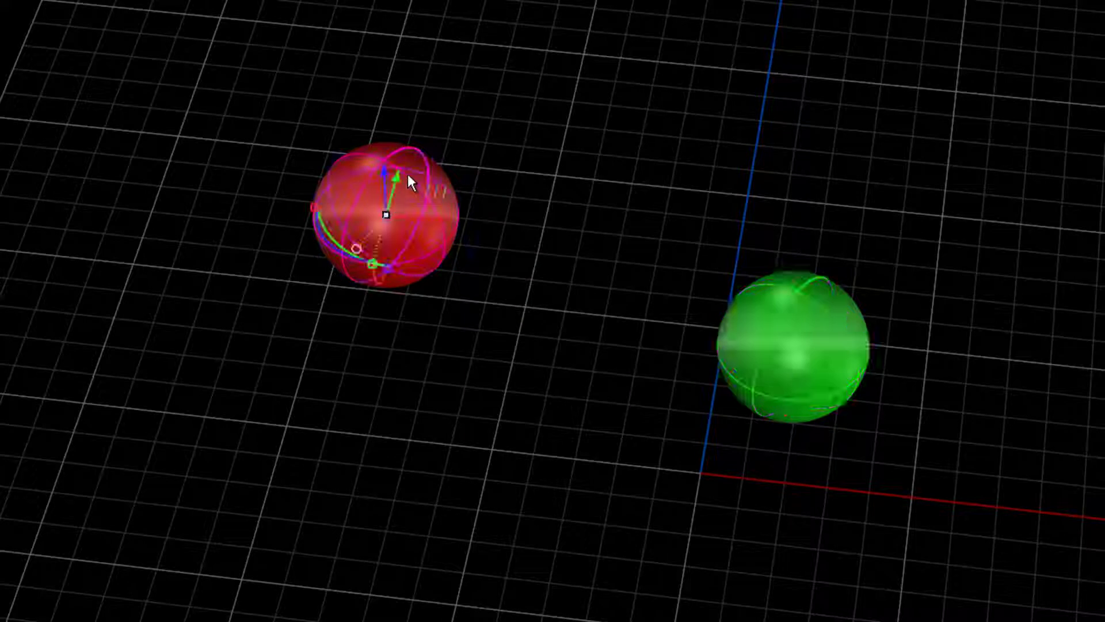
left_click_drag(394, 174, 691, 437)
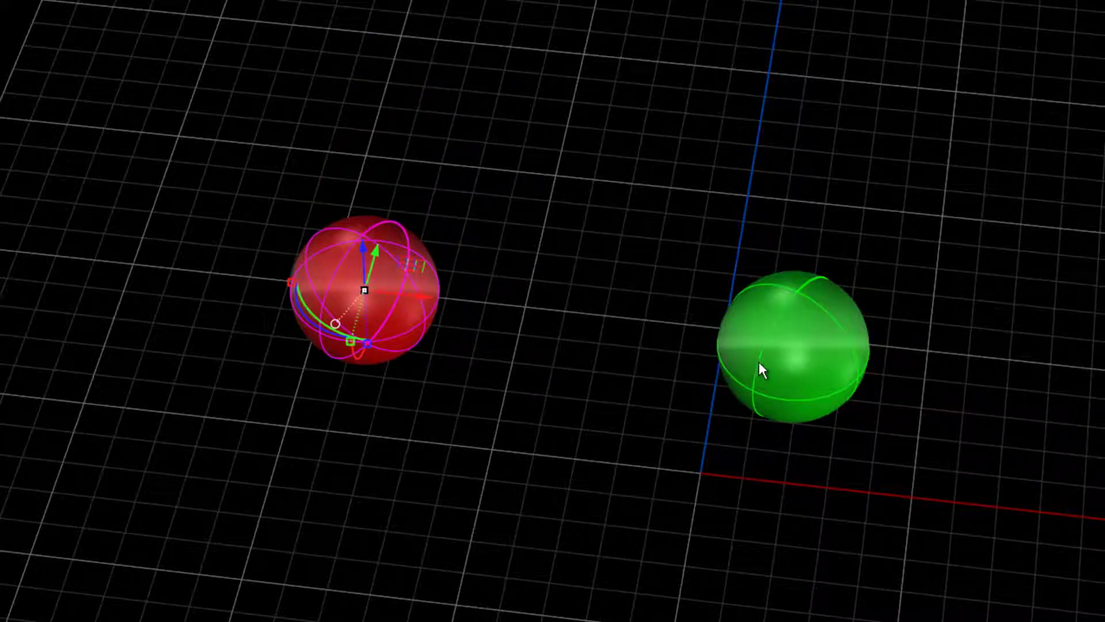
key("ctrl+z")
key("ctrl+z")
key("ctrl+z")
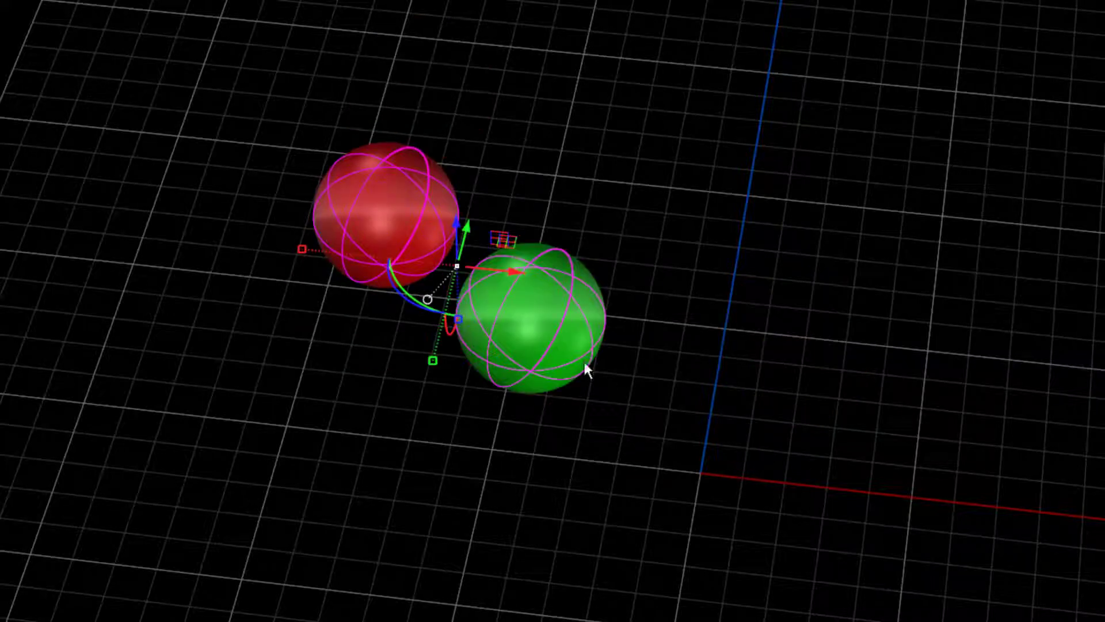
Move the red parent sphere toward positive Y to test the restored history, and deselect it.
left_click(379, 154)
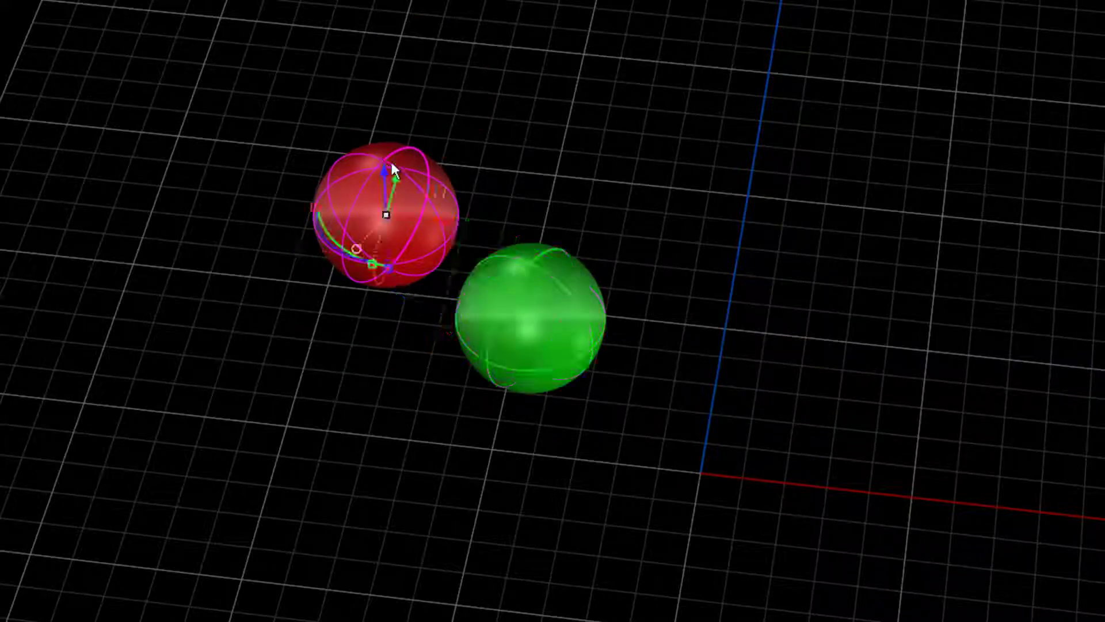
left_click_drag(394, 177, 426, 48)
left_click_drag(373, 192, 434, 95)
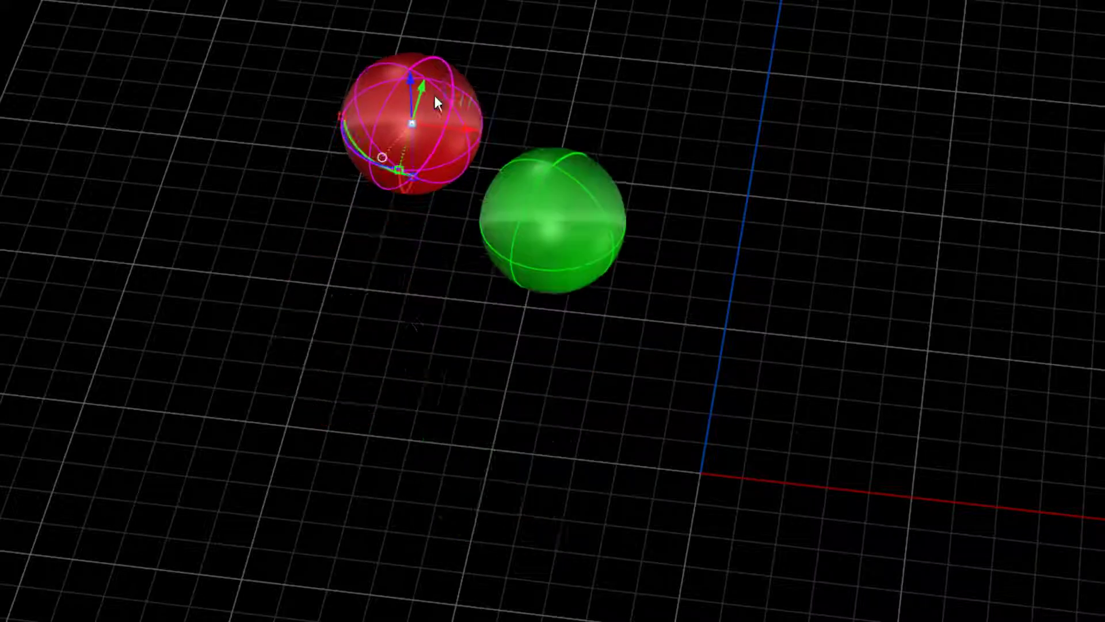
left_click(401, 301)
right_click_drag(401, 301, 501, 280)
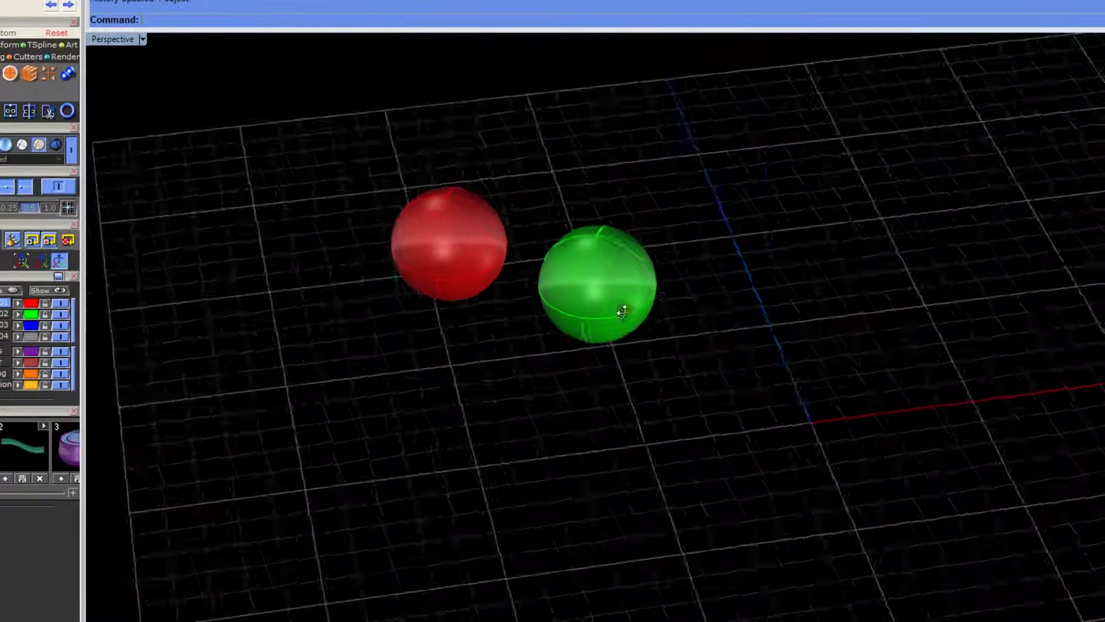
right_click_drag(622, 311, 547, 328)
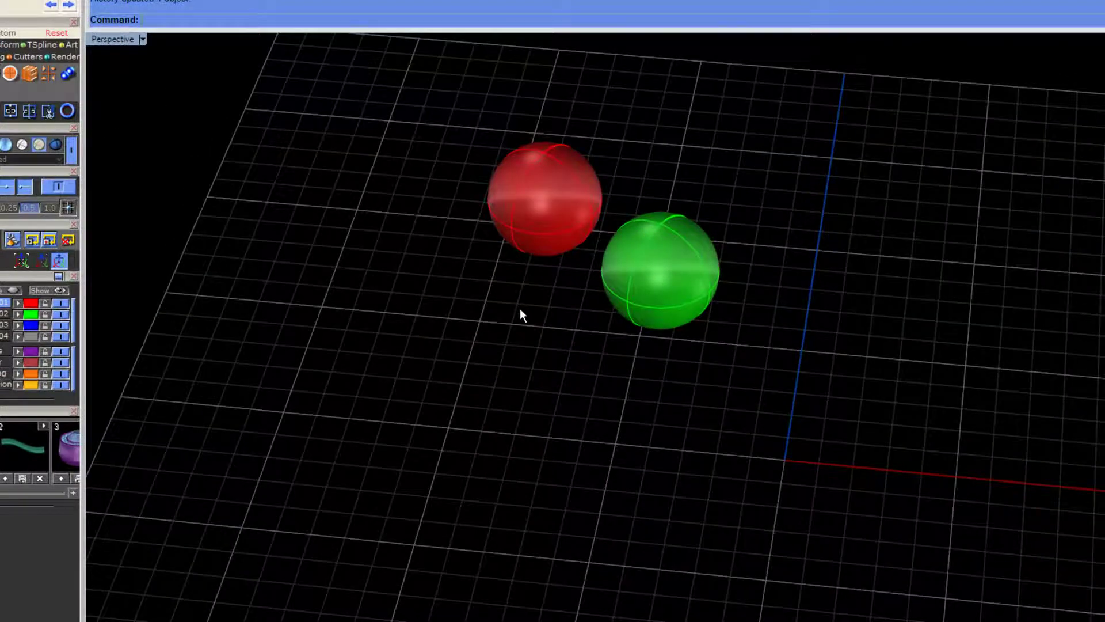
right_click_drag(621, 262, 685, 251)
left_click(681, 249)
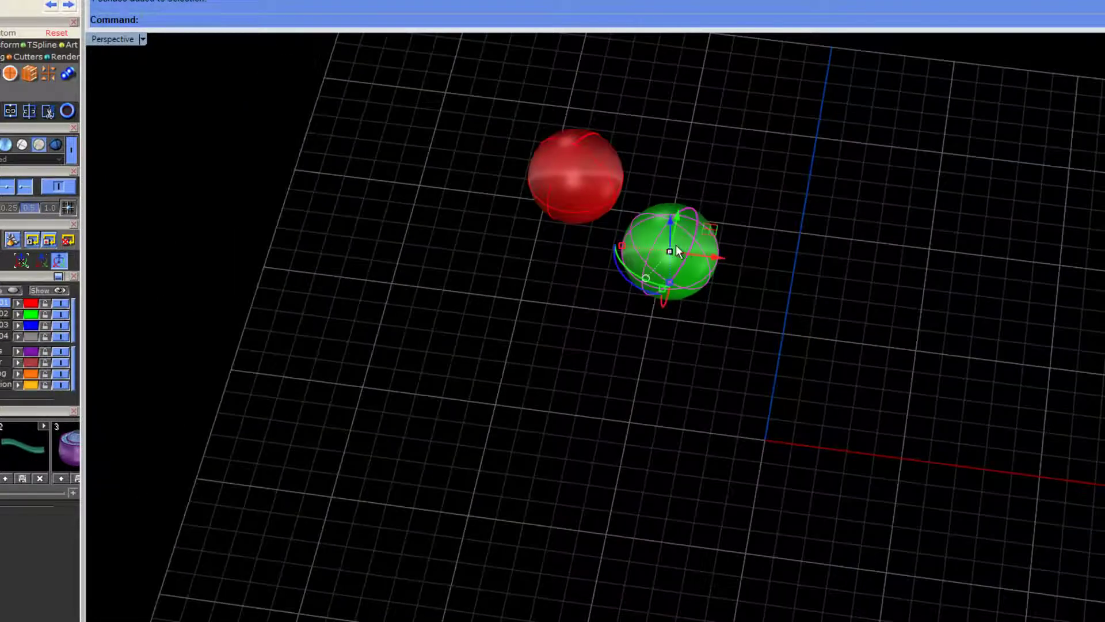
key("Escape")
left_click(684, 252)
left_click(578, 150)
key("Escape")
Duplicate the green sphere diagonally toward positive X and negative Y, and put the copy on the blue User 03 layer.
left_click(679, 260)
left_click_drag(714, 232, 822, 323)
key("alt")
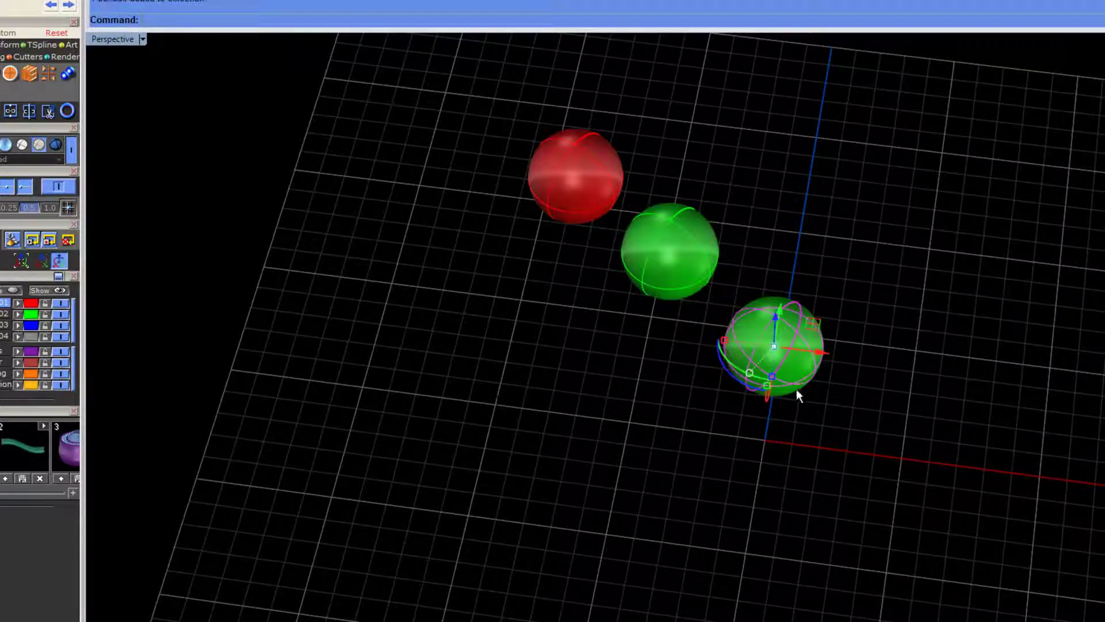
left_click(18, 327)
left_click(326, 383)
Move the red parent sphere toward negative X and then diagonally toward positive X and negative Y to test the three-sphere chain.
right_click_drag(789, 333, 795, 324)
left_click(682, 260)
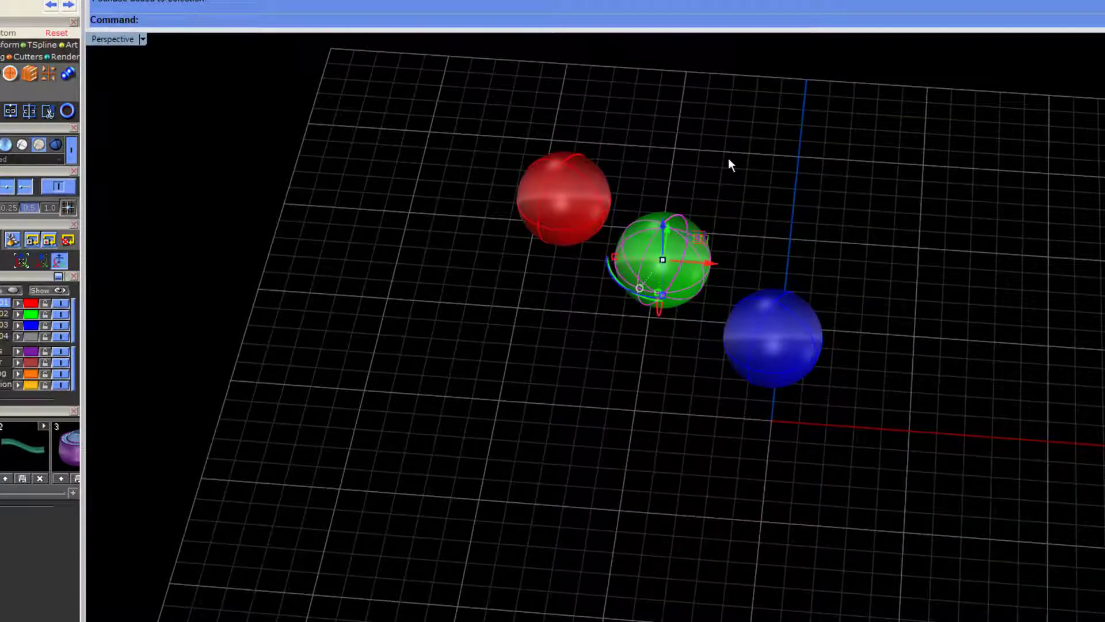
left_click(573, 197)
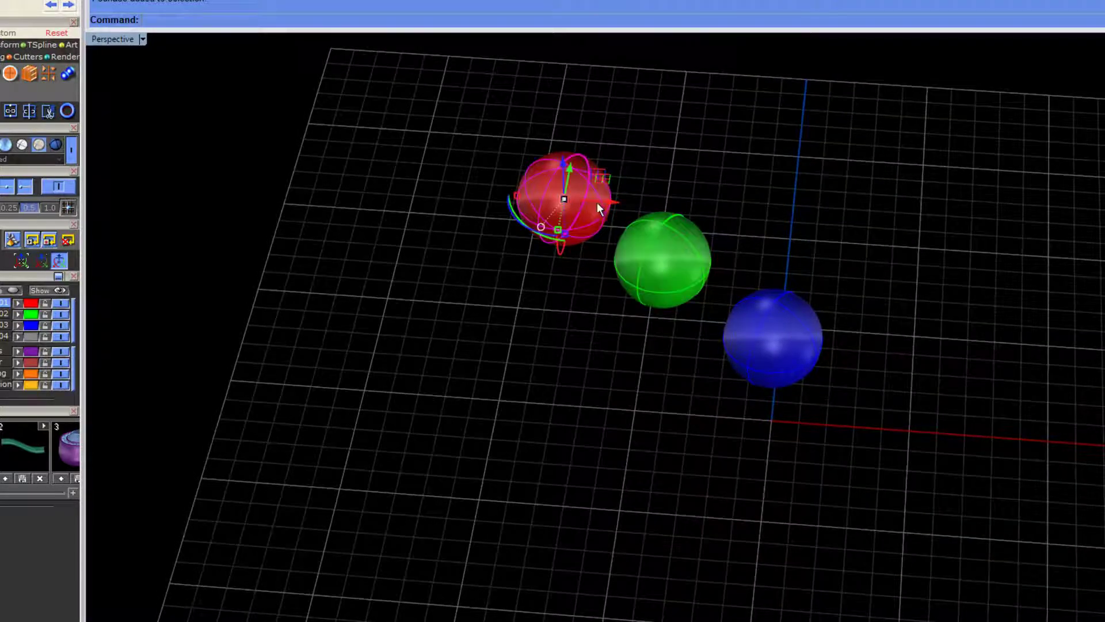
left_click_drag(609, 201, 504, 197)
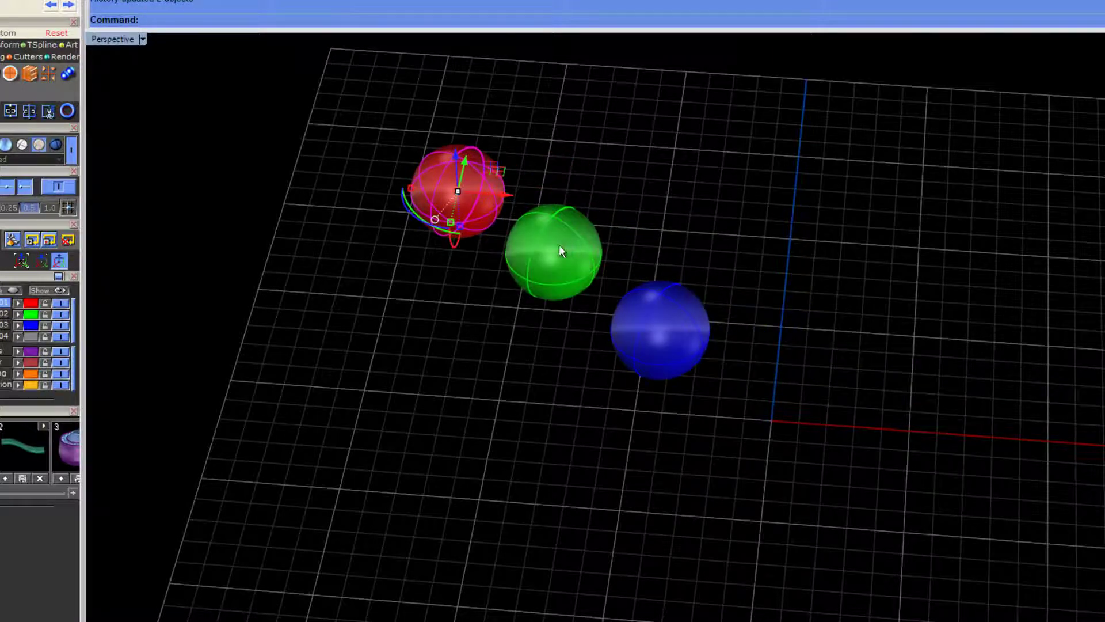
left_click_drag(469, 163, 664, 275)
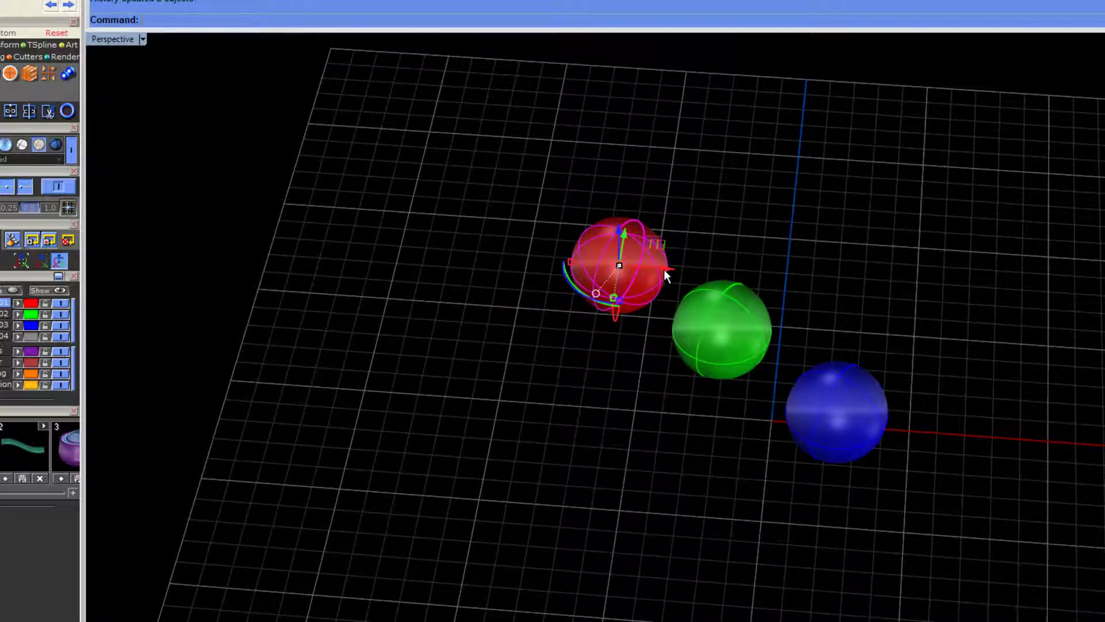
left_click(632, 369)
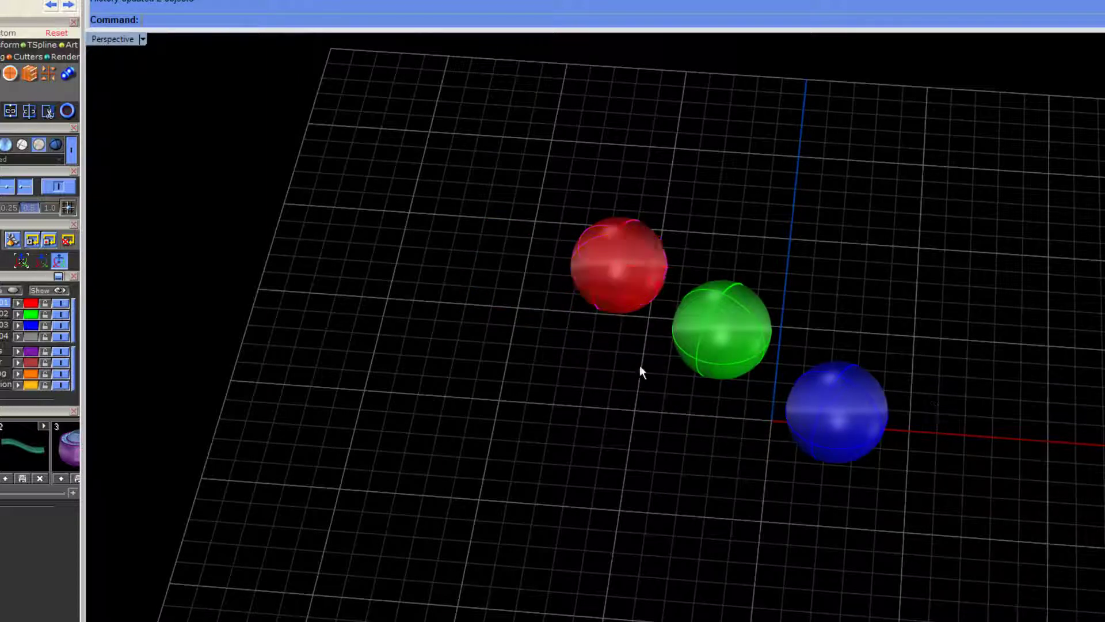
Move the red sphere toward positive Y and back toward negative Y to check that both linked copies follow, and deselect it.
left_click(643, 270)
left_click_drag(628, 223, 658, 146)
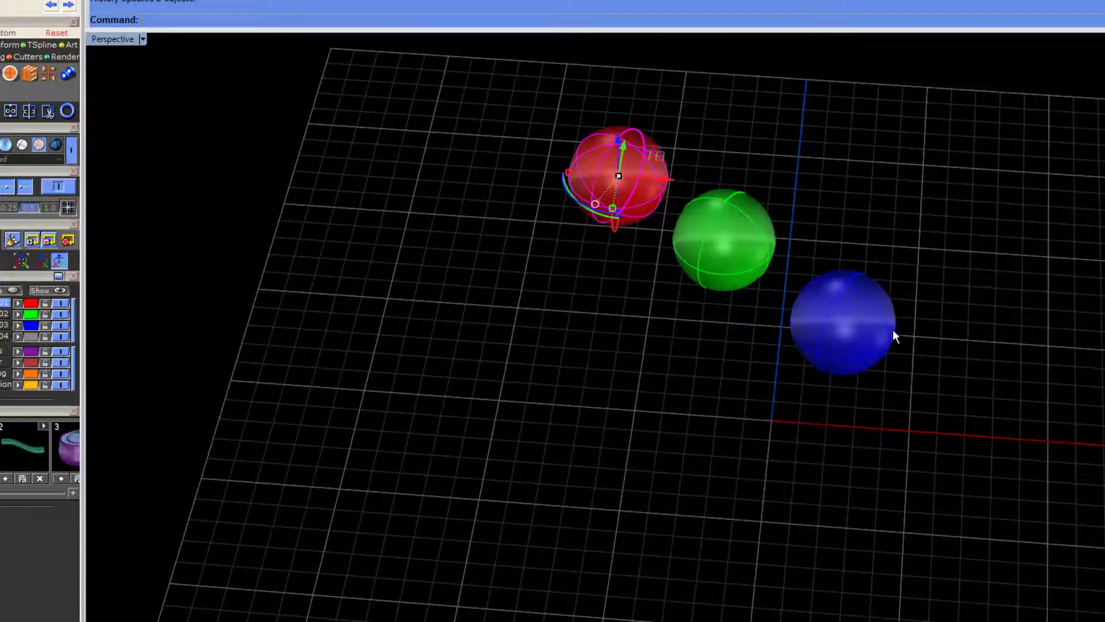
left_click_drag(621, 148, 597, 277)
left_click(636, 414)
Move the green sphere on its own toward positive Y to test the middle link, and acknowledge the history warning.
left_click(715, 381)
left_click_drag(714, 342, 748, 207)
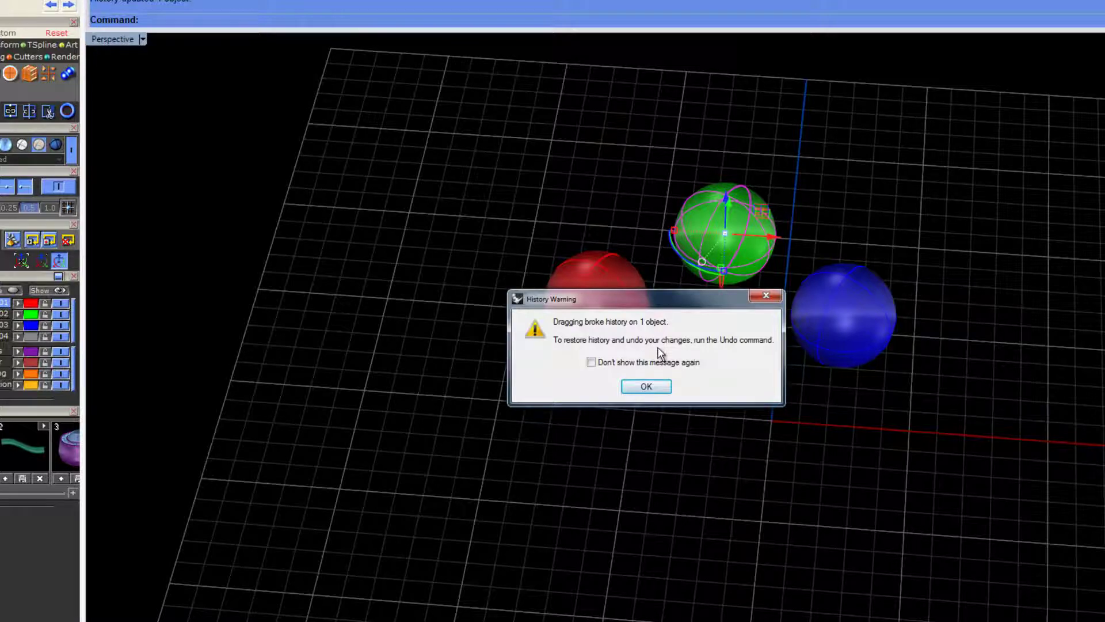
left_click(661, 387)
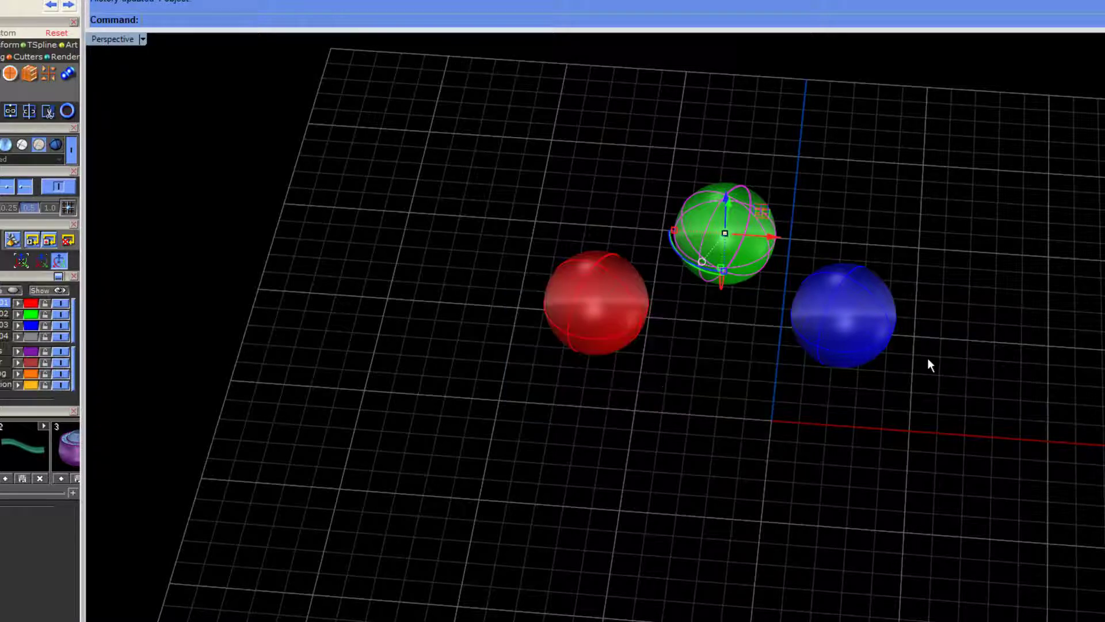
left_click(844, 316)
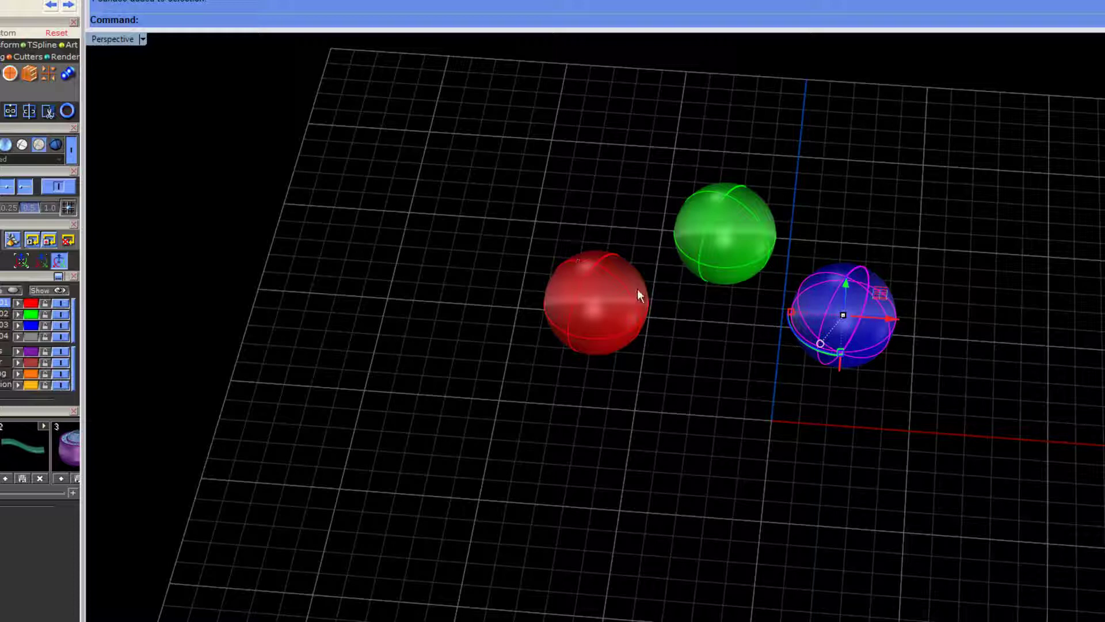
Undo the green sphere's separate move and clear the selection.
key("ctrl+z")
key("ctrl+z")
left_click(651, 430)
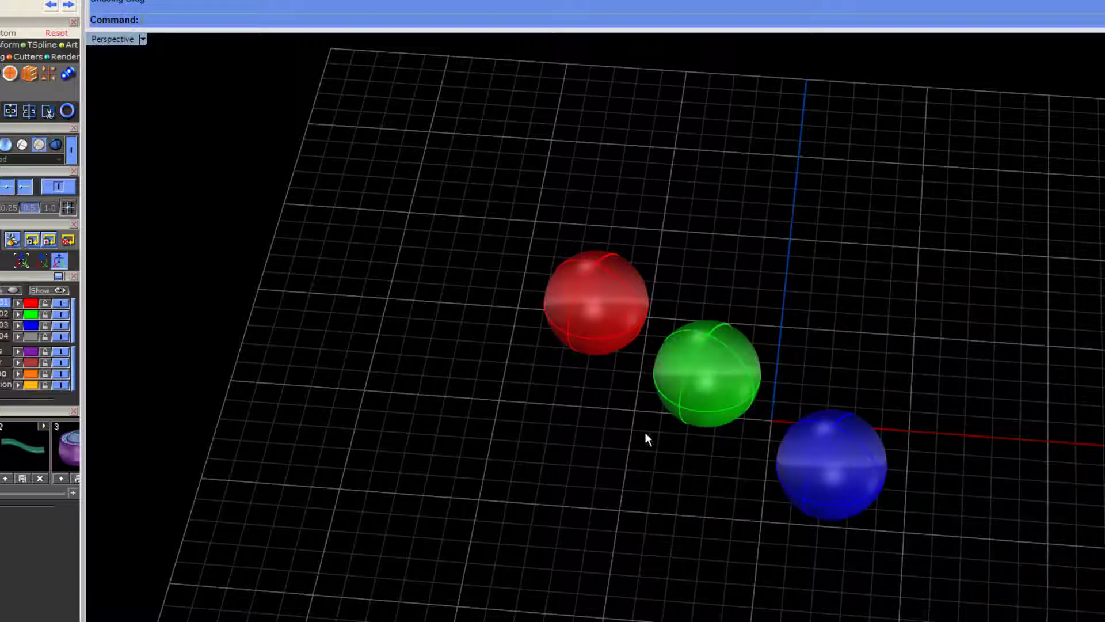
Duplicate the blue sphere diagonally toward positive X and negative Y, and put the copy on the gray User 04 layer.
right_click_drag(726, 509, 563, 304, "shift")
scroll(617, 315, "down", 2)
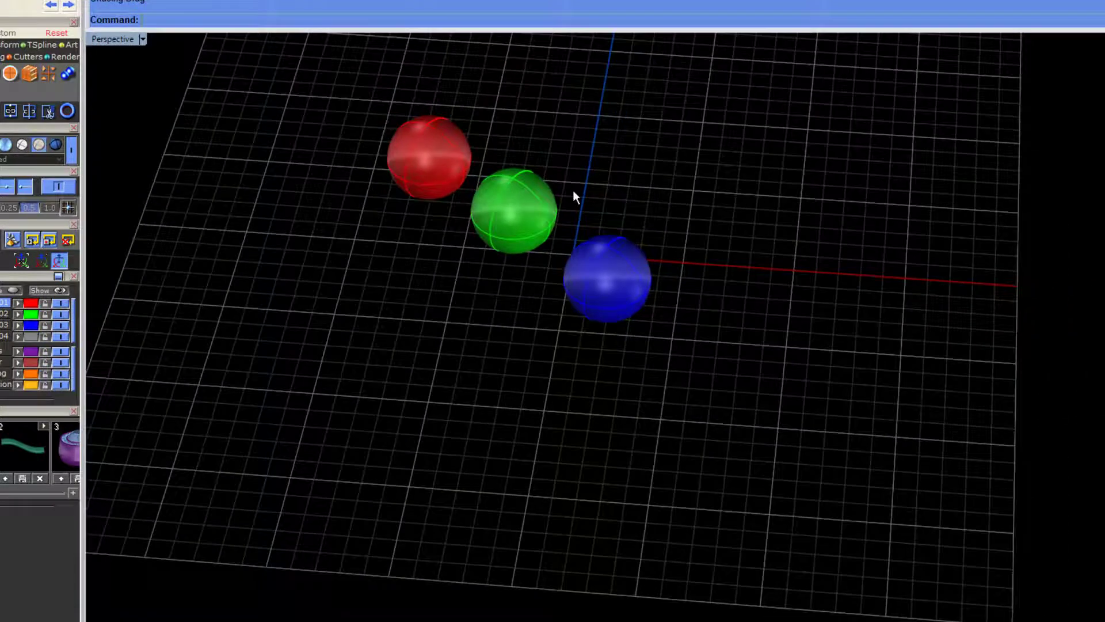
left_click(635, 273)
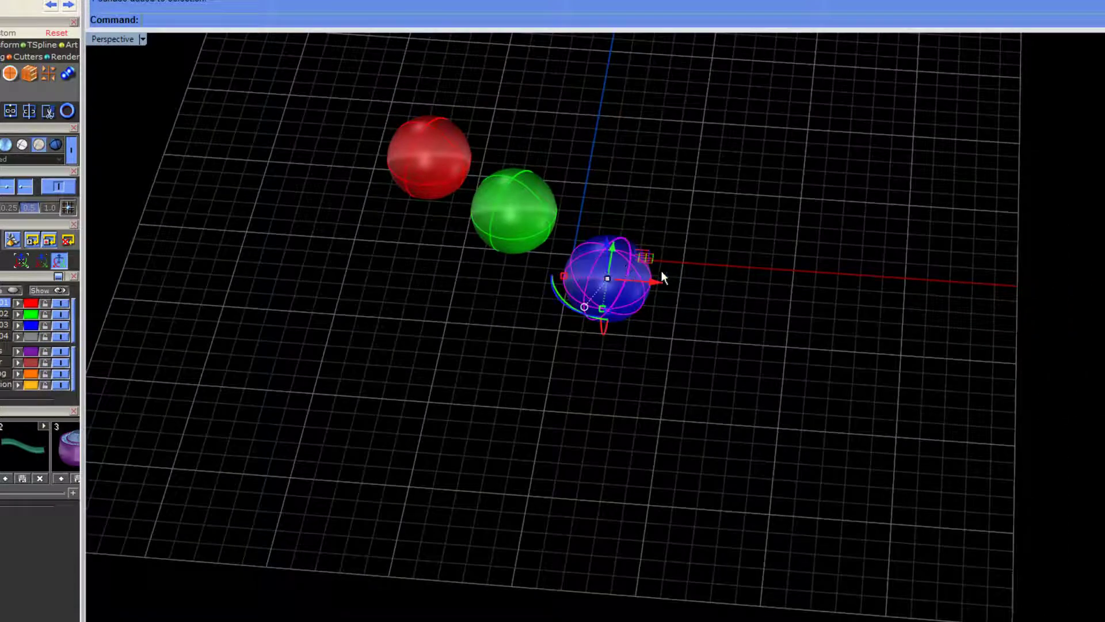
right_click_drag(663, 269, 661, 286)
left_click_drag(656, 262, 741, 345)
key("alt")
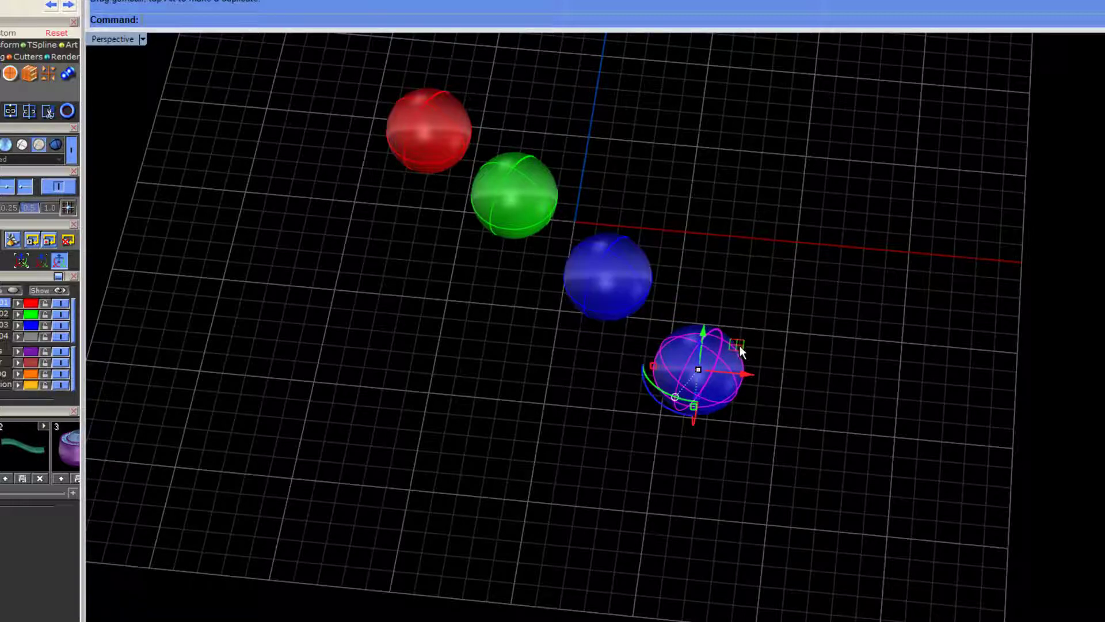
left_click(22, 338)
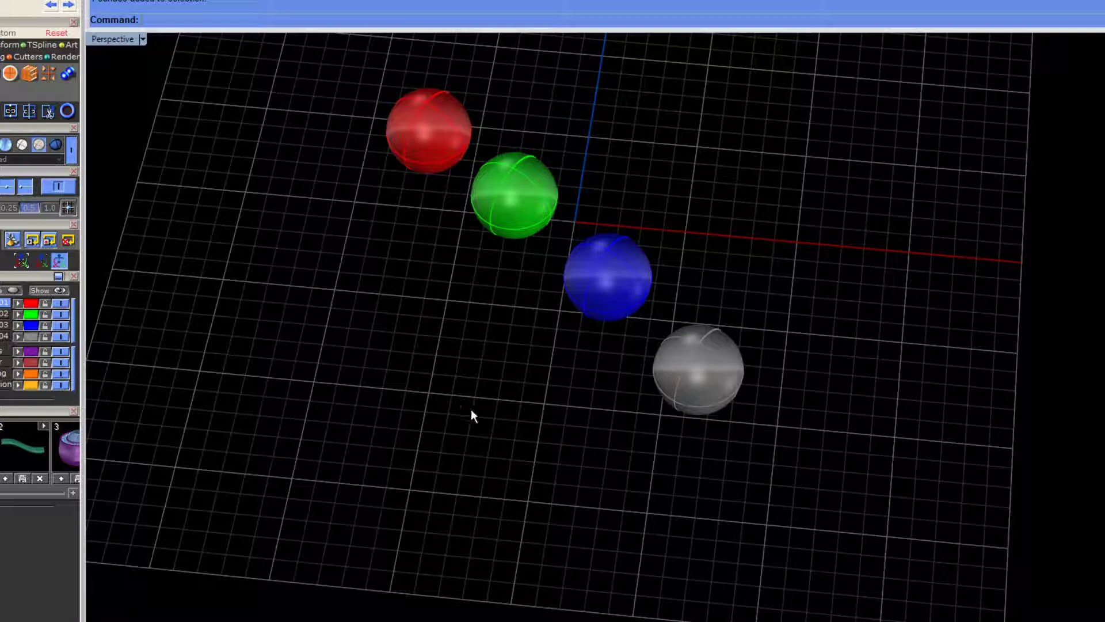
Move the blue sphere on its own toward positive Y, acknowledge the history warning, and deselect the sphere.
left_click(678, 384)
mouse_move(648, 388)
right_mouse_down()
mouse_move(654, 396)
mouse_move(666, 365)
mouse_move(667, 402)
mouse_move(662, 385)
right_mouse_up()
left_click(633, 293)
left_click_drag(619, 245, 616, 199)
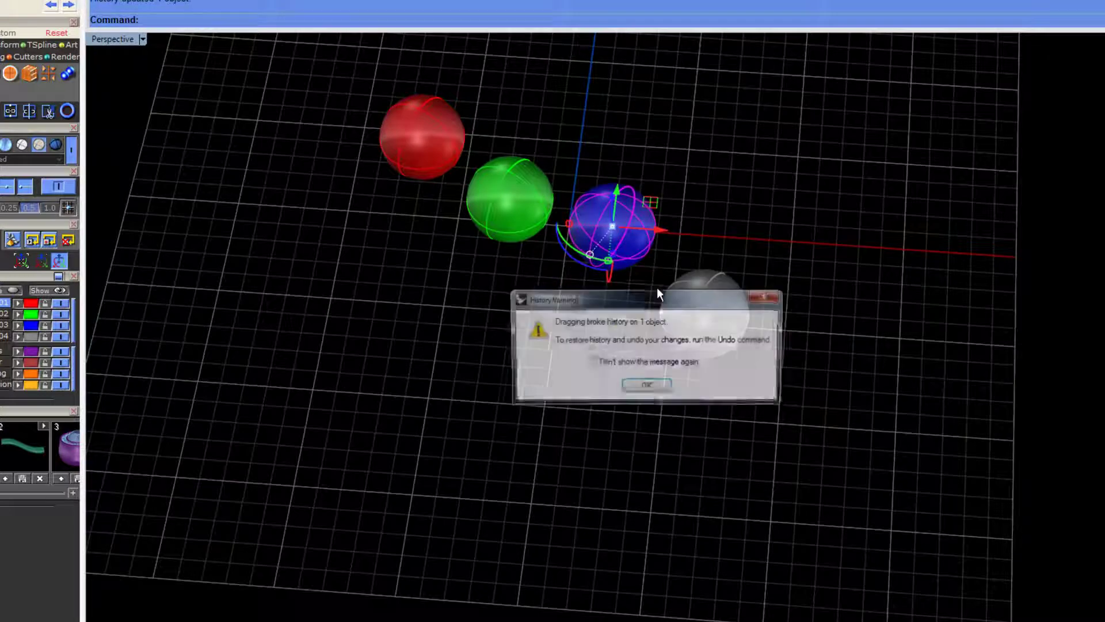
left_click(647, 387)
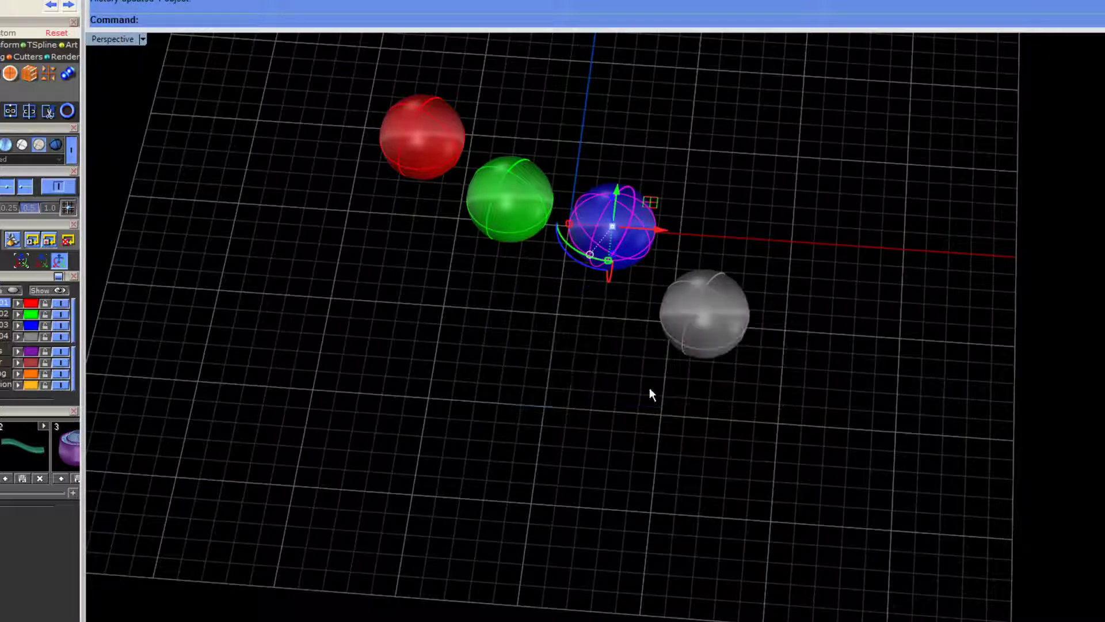
key("Escape")
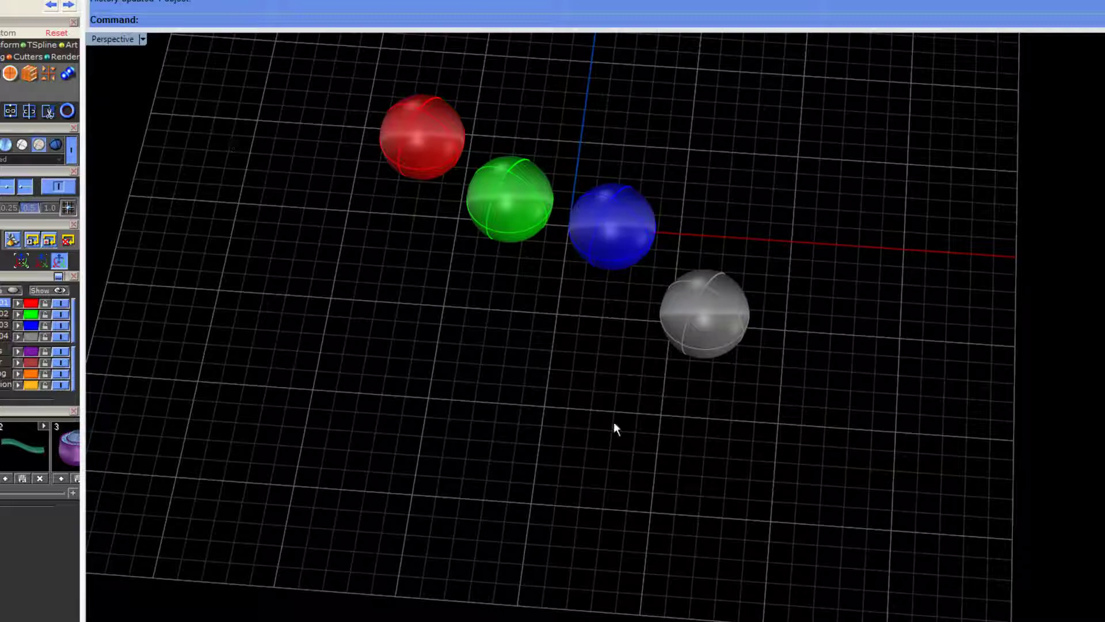
Delete all four spheres.
left_click_drag(789, 64, 182, 510)
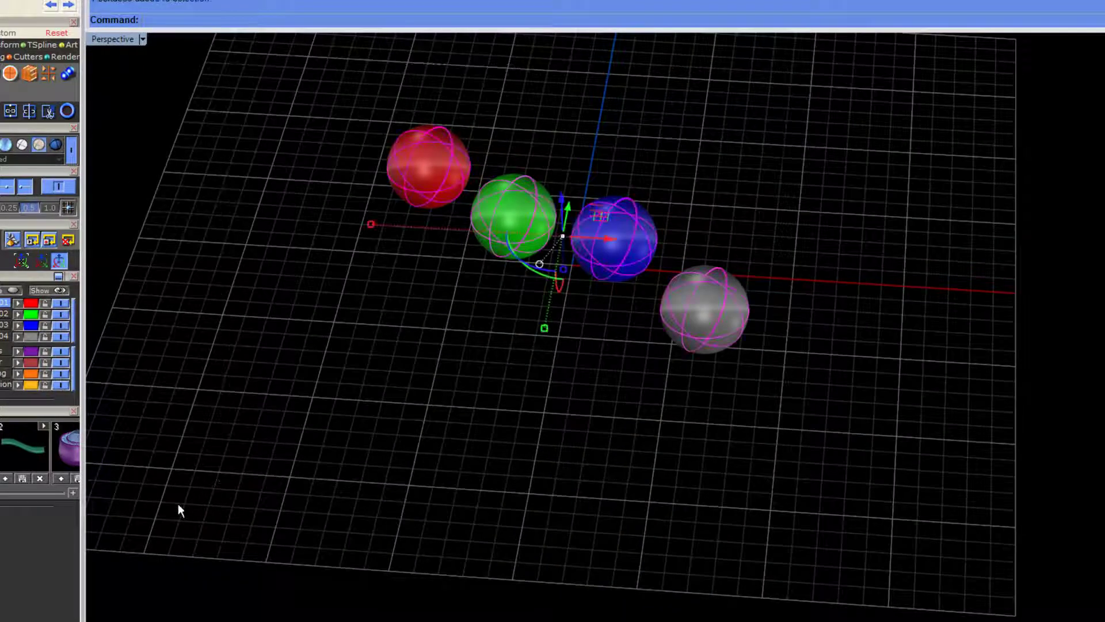
key("Delete")
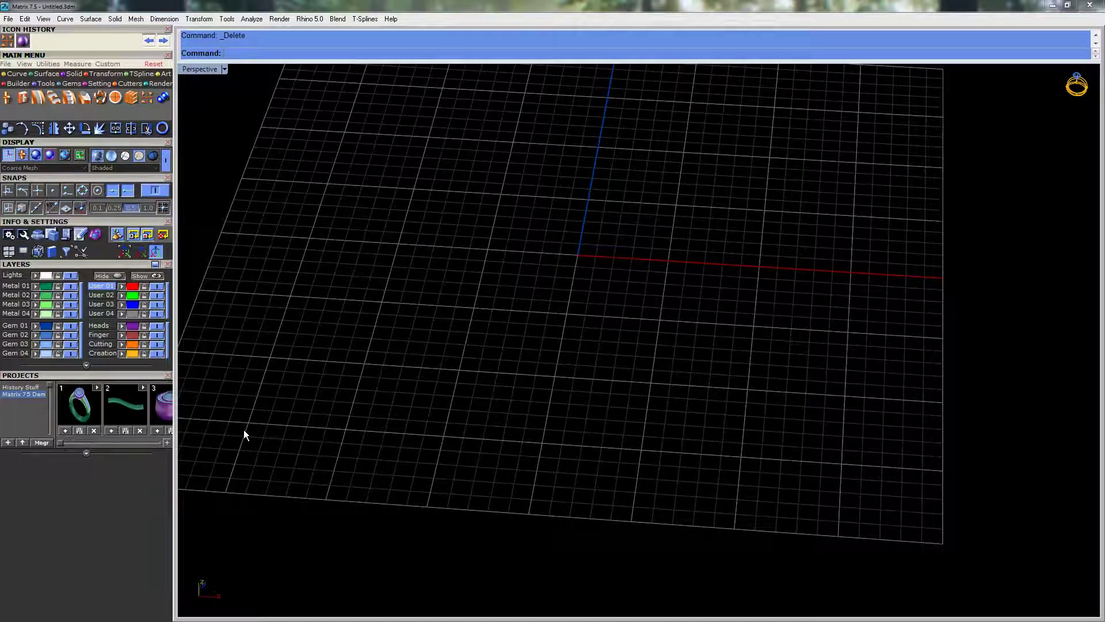
right_click_drag(488, 306, 503, 368, "shift")
Draw a short single-segment polyline parallel to the X axis in the negative X, positive Y quadrant of the grid.
left_click(17, 74)
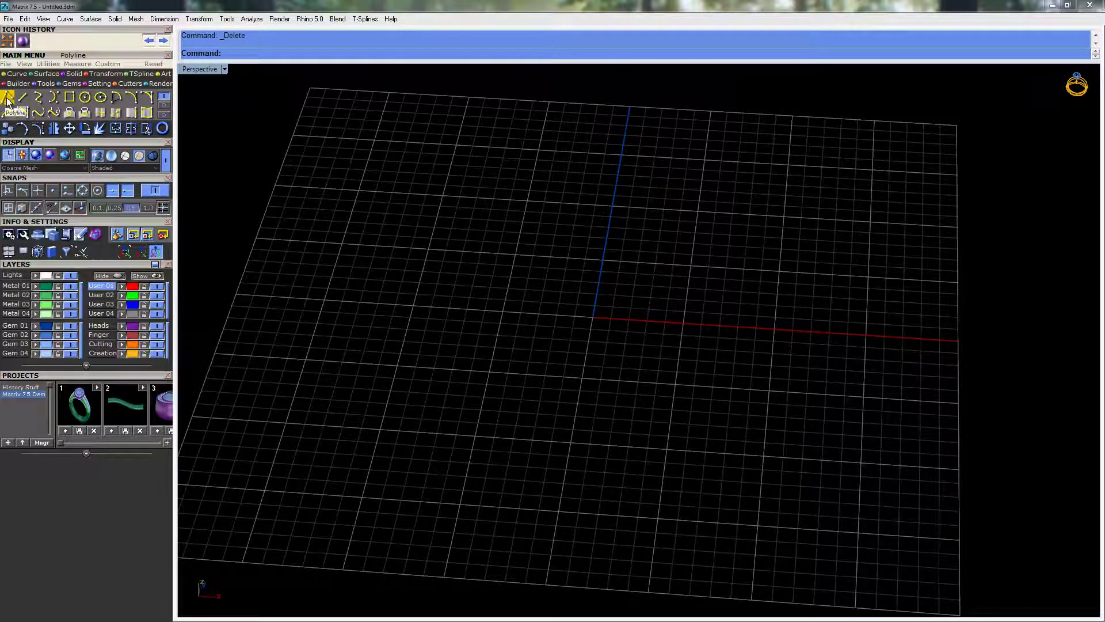
left_click(7, 99)
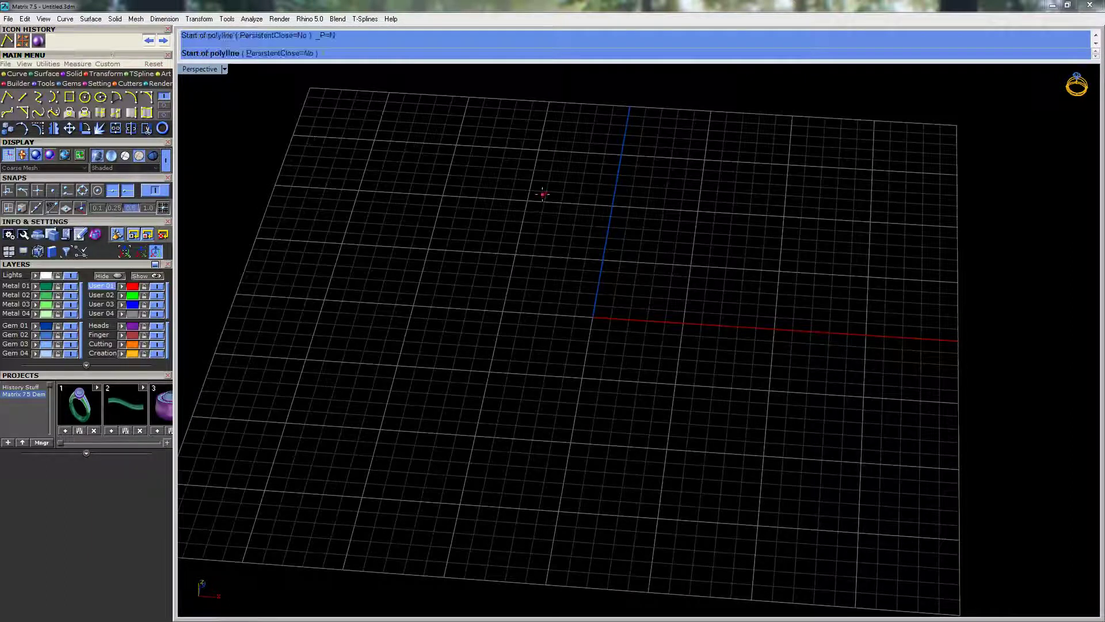
right_click_drag(591, 271, 562, 264)
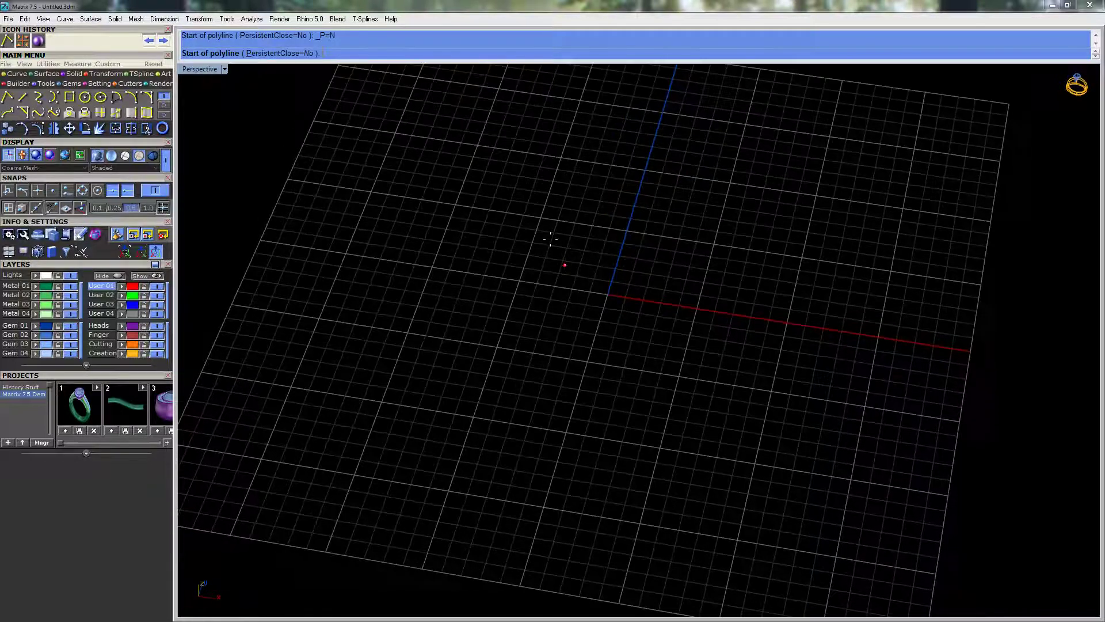
left_click(508, 150)
left_click(466, 142)
key("Return")
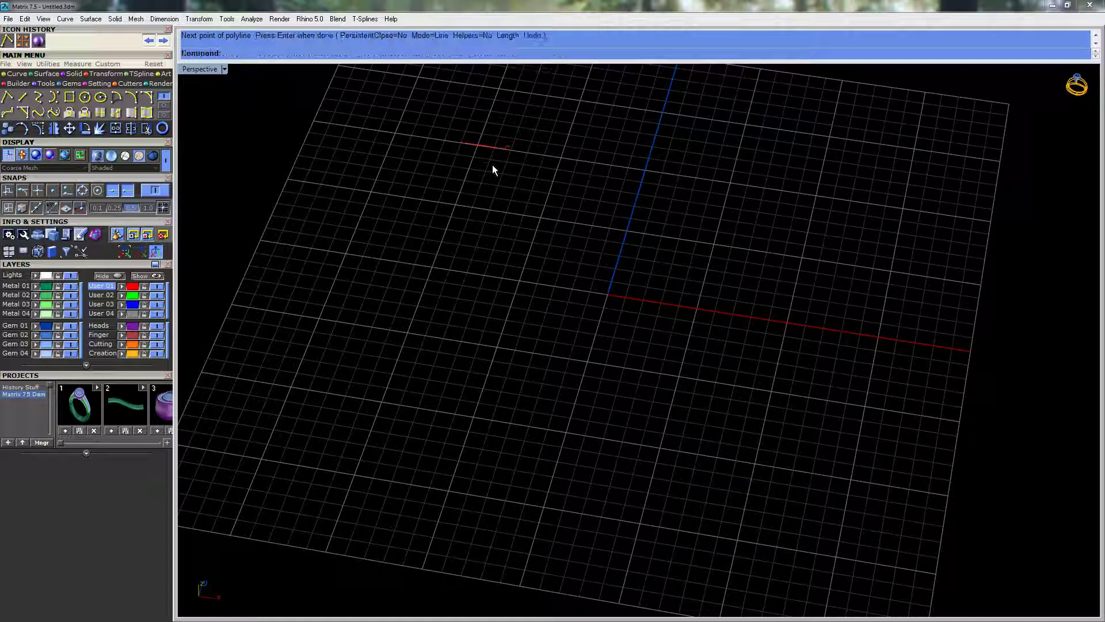
Draw a second short polyline parallel to the X axis, just above the positive X axis.
right_click_drag(700, 264, 695, 260)
right_click(695, 259)
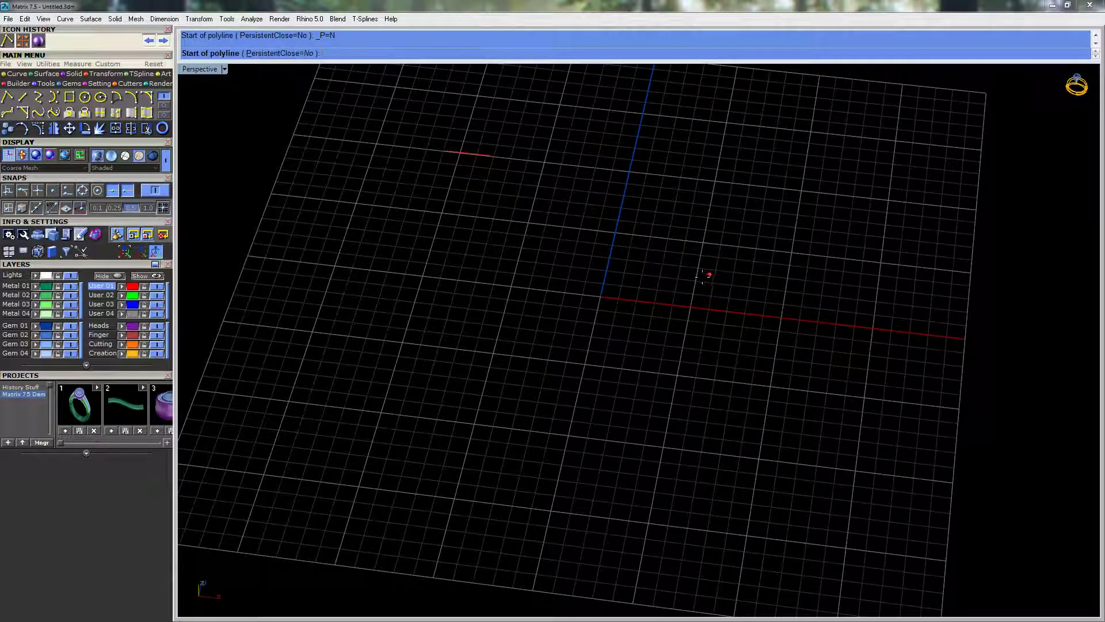
left_click(696, 281)
left_click(749, 288)
right_click(749, 287)
Move the second line farther along the positive X direction and deselect it.
left_click(727, 285)
left_click_drag(700, 300, 795, 300)
scroll(565, 330, "down", 2)
left_click(589, 267)
right_click_drag(589, 267, 605, 247)
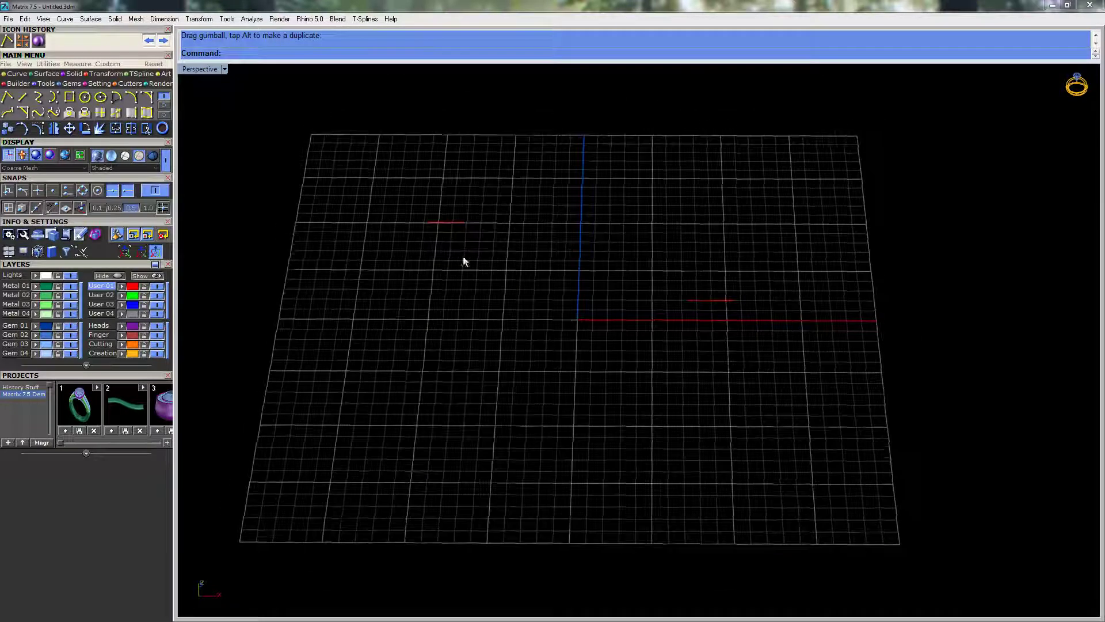
Make User 02 the current layer and join the facing ends of the two red lines with a curvature-continuous Blend curve.
left_click(102, 295)
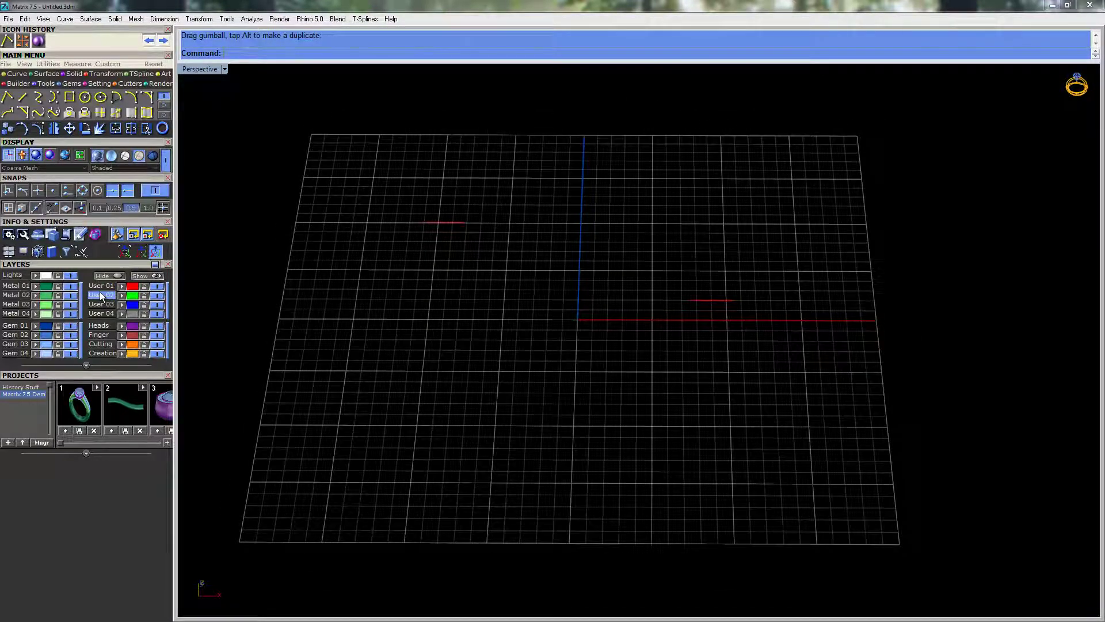
right_click_drag(508, 226, 509, 238)
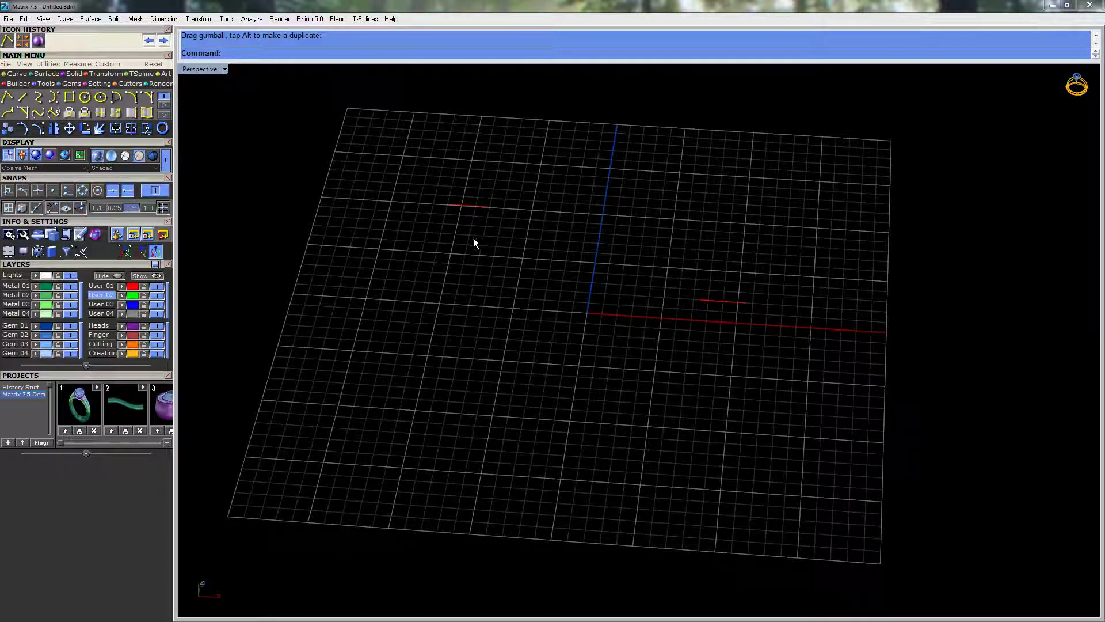
left_click(5, 65)
left_click(4, 73)
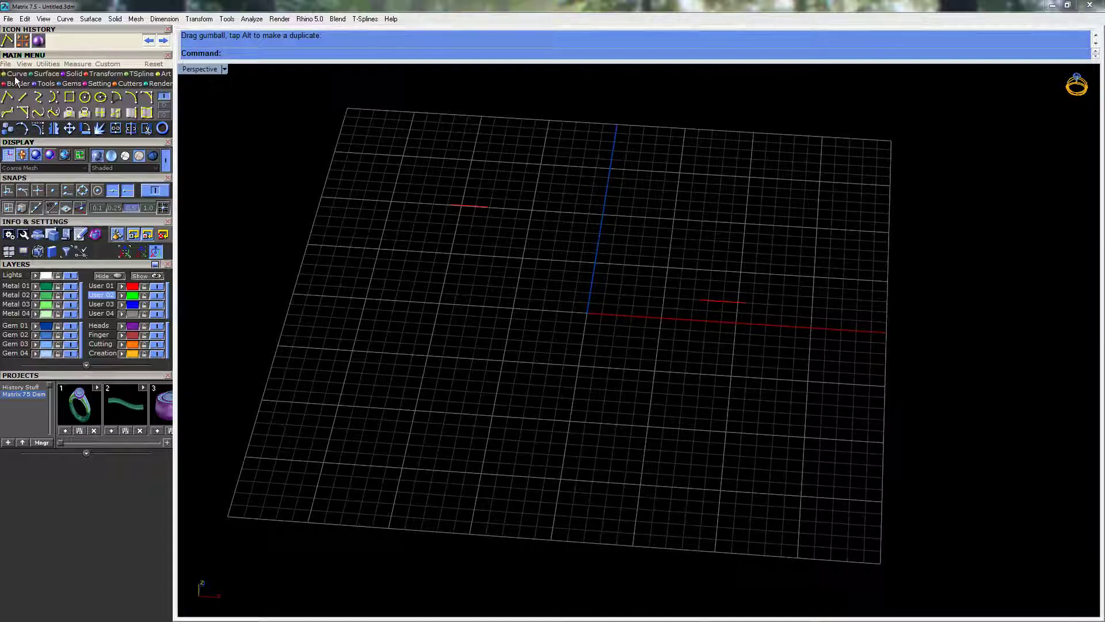
left_click(38, 112)
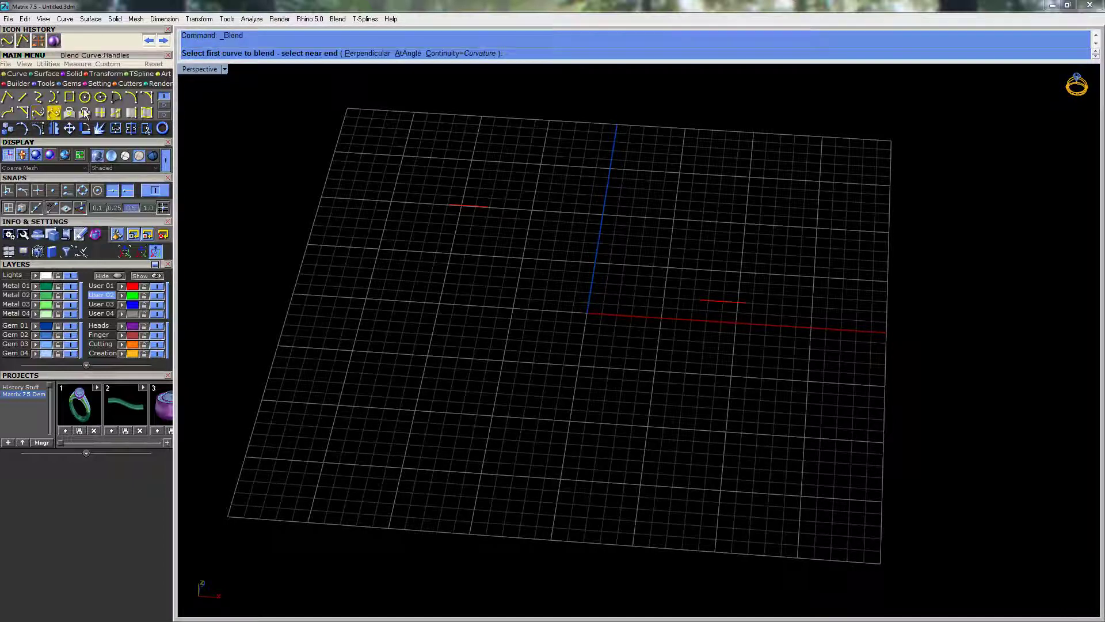
scroll(496, 209, "up", 2)
left_click(483, 206)
left_click(751, 324)
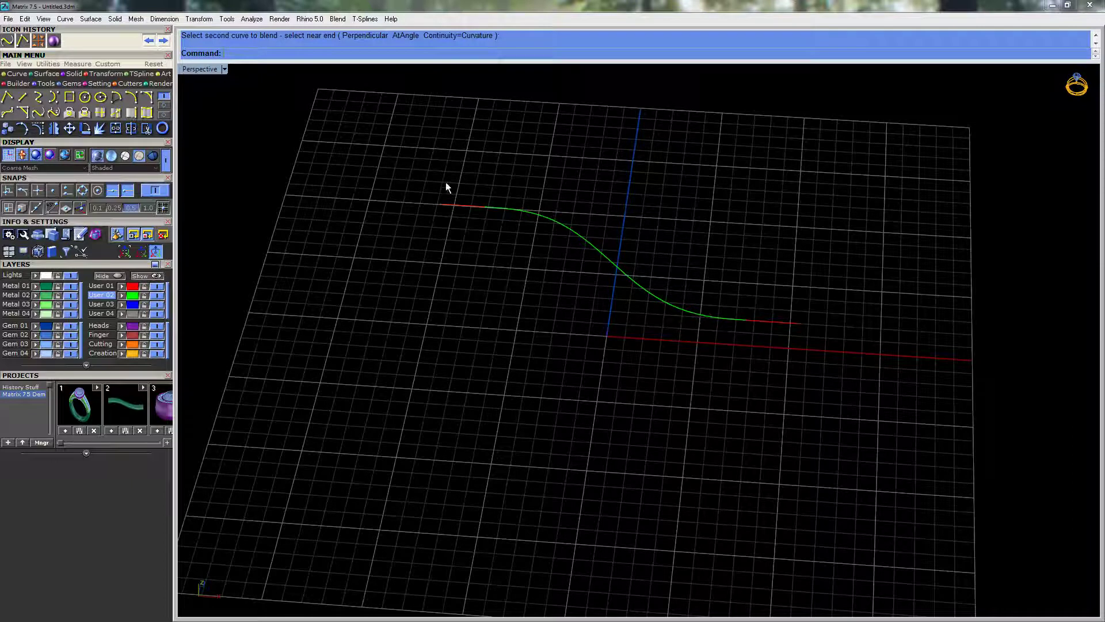
Move each of the two red lines around the grid to test that the green blend curve follows, and deselect them.
left_click(782, 322)
right_click_drag(784, 371, 813, 375)
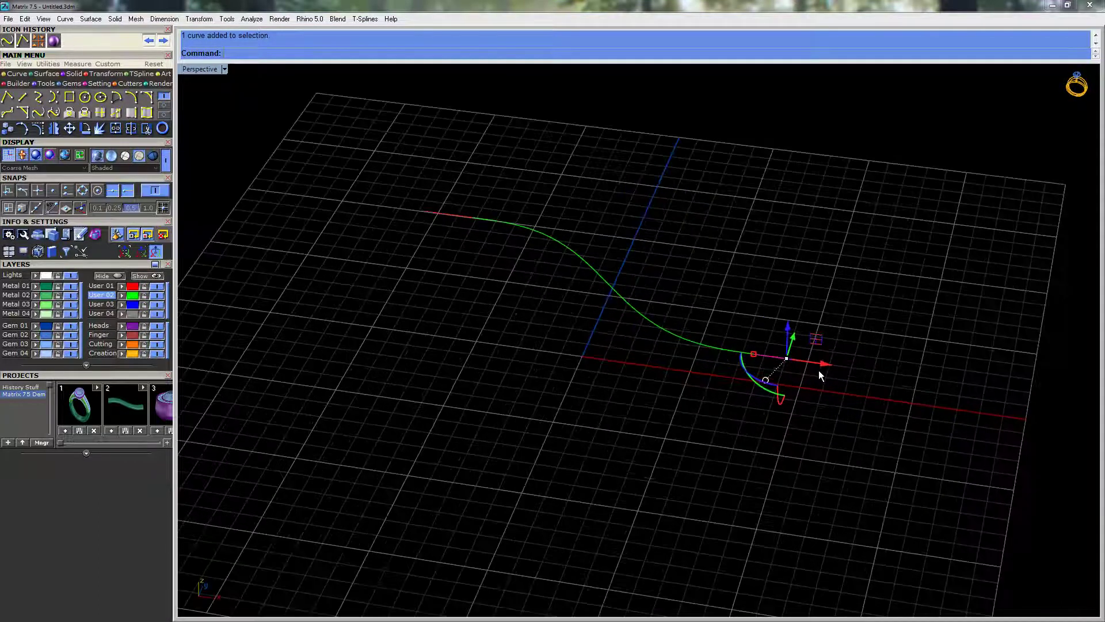
left_click_drag(822, 369, 811, 405)
left_click_drag(447, 141, 423, 252)
left_click_drag(452, 187, 445, 317)
left_click_drag(416, 282, 413, 189)
left_click(390, 243)
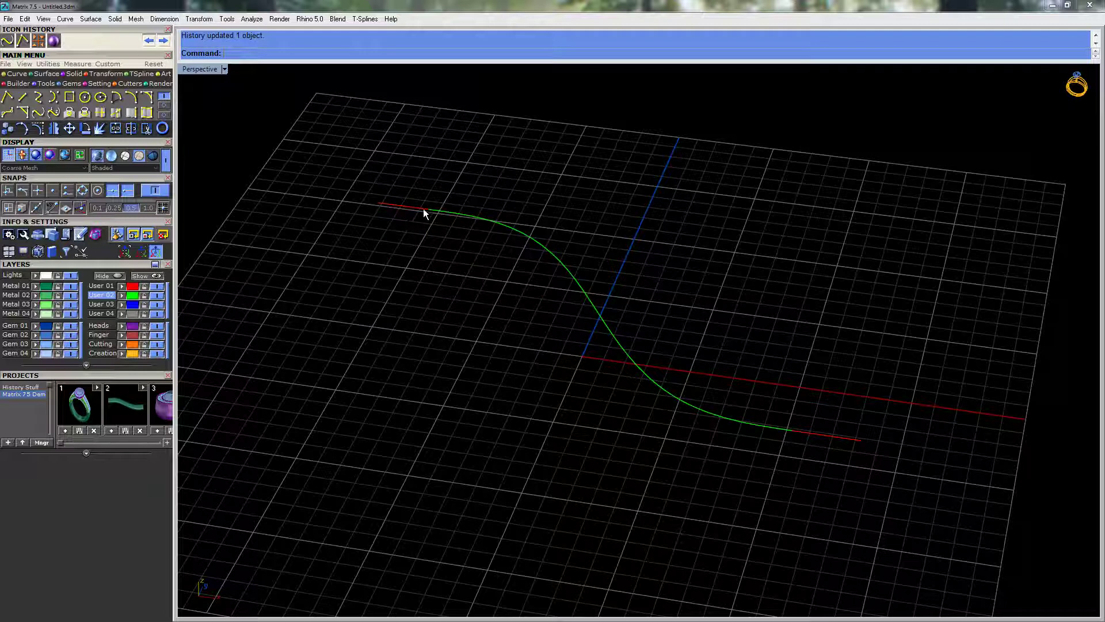
Duplicate both red lines together a short distance in the negative Y direction and deselect the copies.
right_click_drag(456, 311, 396, 176)
left_click_drag(355, 251, 355, 251)
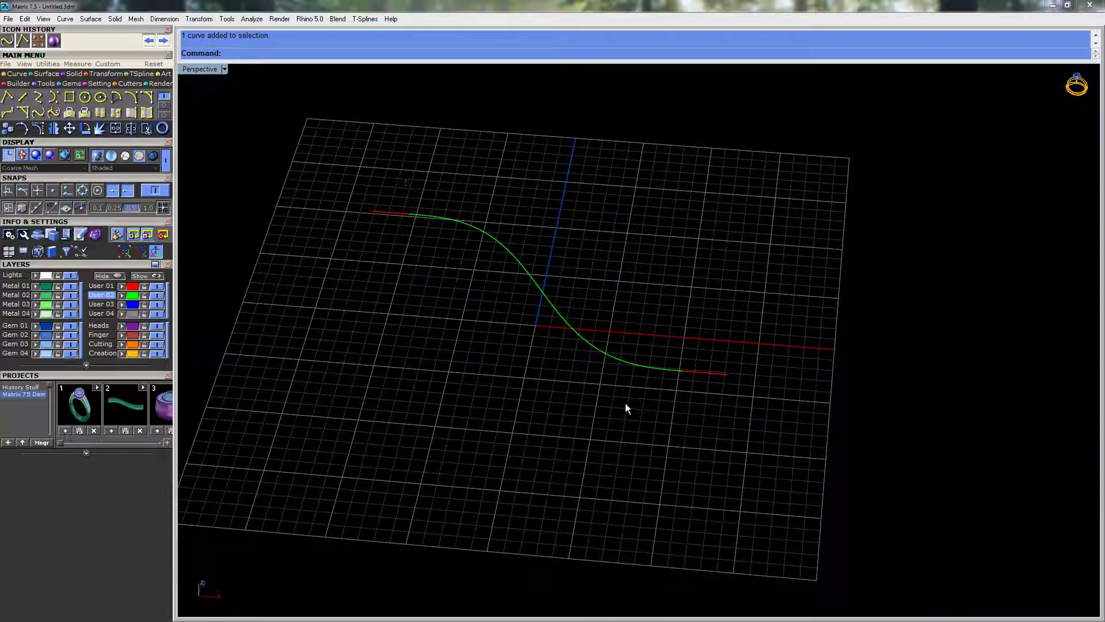
left_click_drag(371, 220, 369, 223)
left_click(640, 334)
left_click(381, 212)
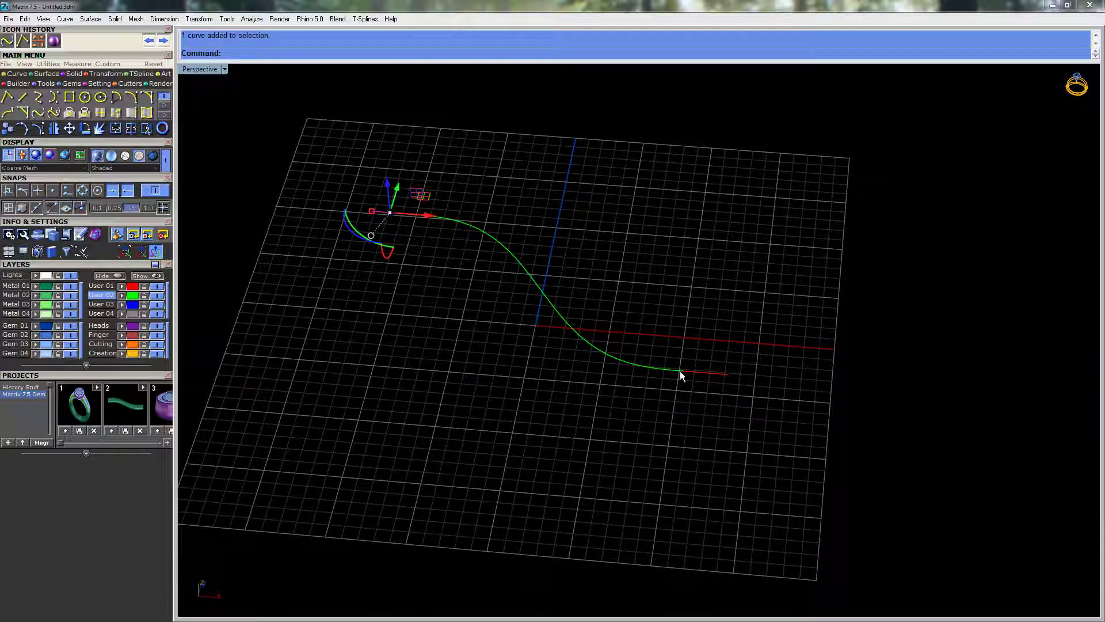
left_click(705, 374, "shift")
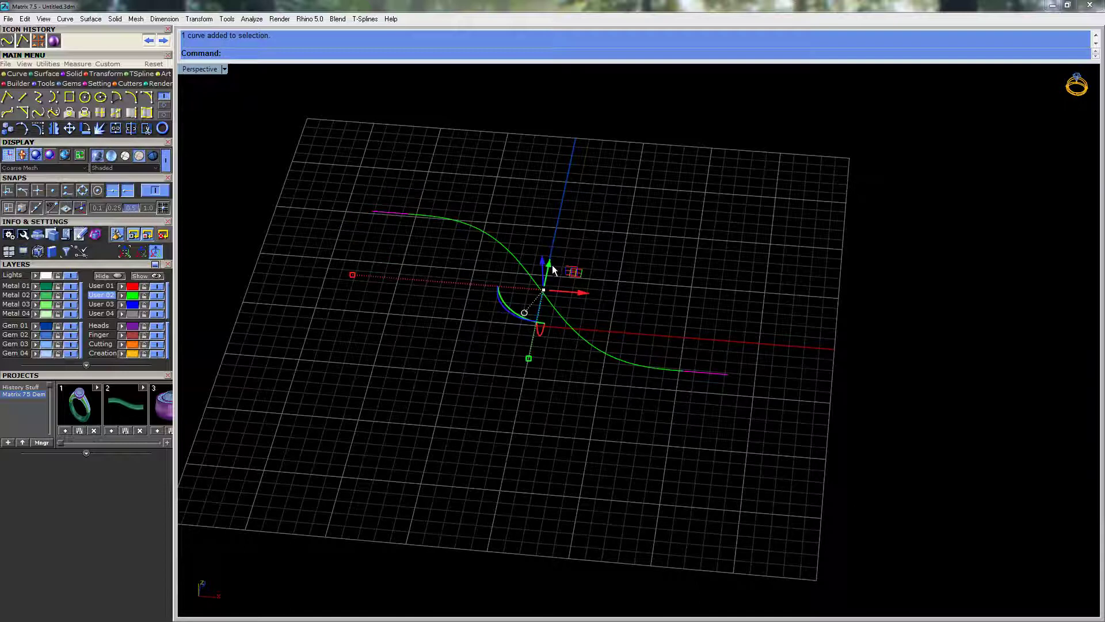
left_click_drag(551, 265, 530, 305)
left_click(461, 298)
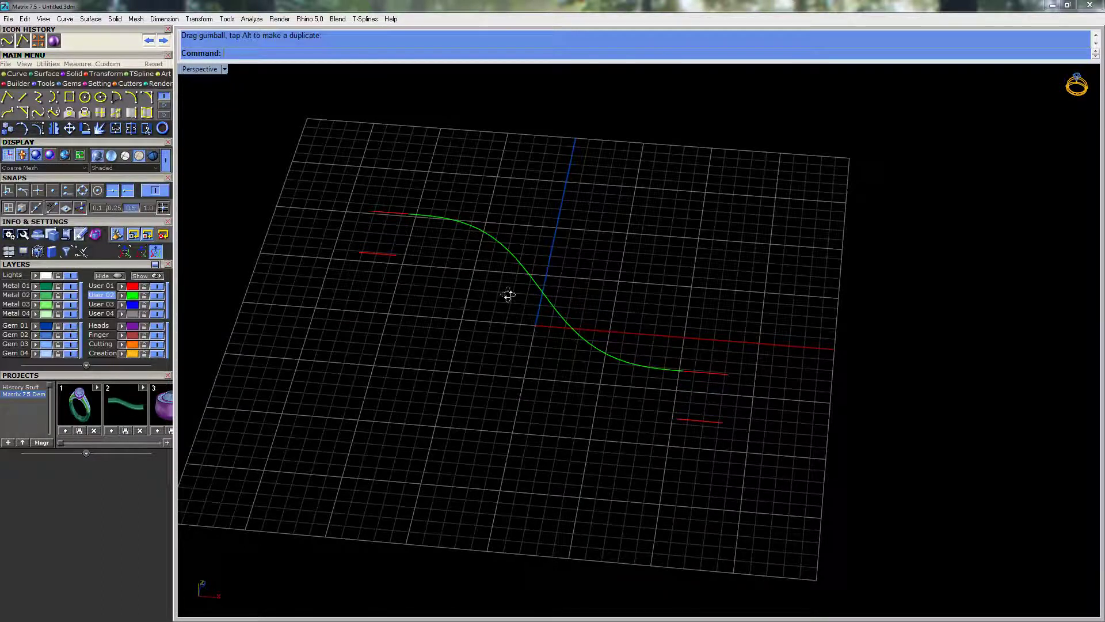
Move the original red line at the negative X end along Y to test its history link with the copy.
right_click_drag(496, 296, 430, 270)
left_click(326, 305)
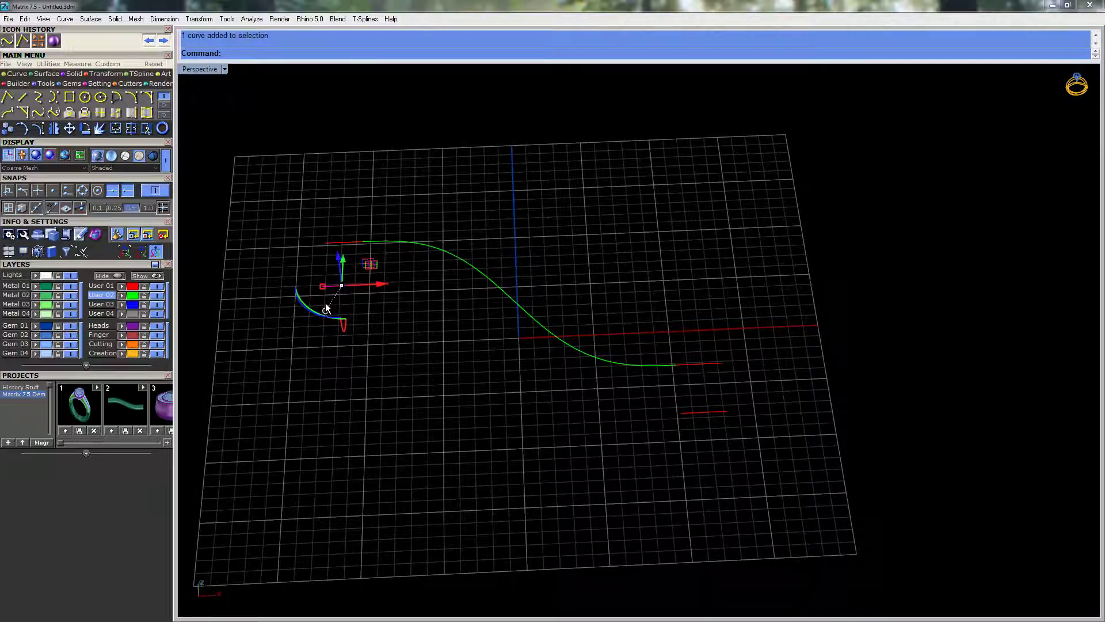
key("Delete")
left_click_drag(345, 259, 315, 223)
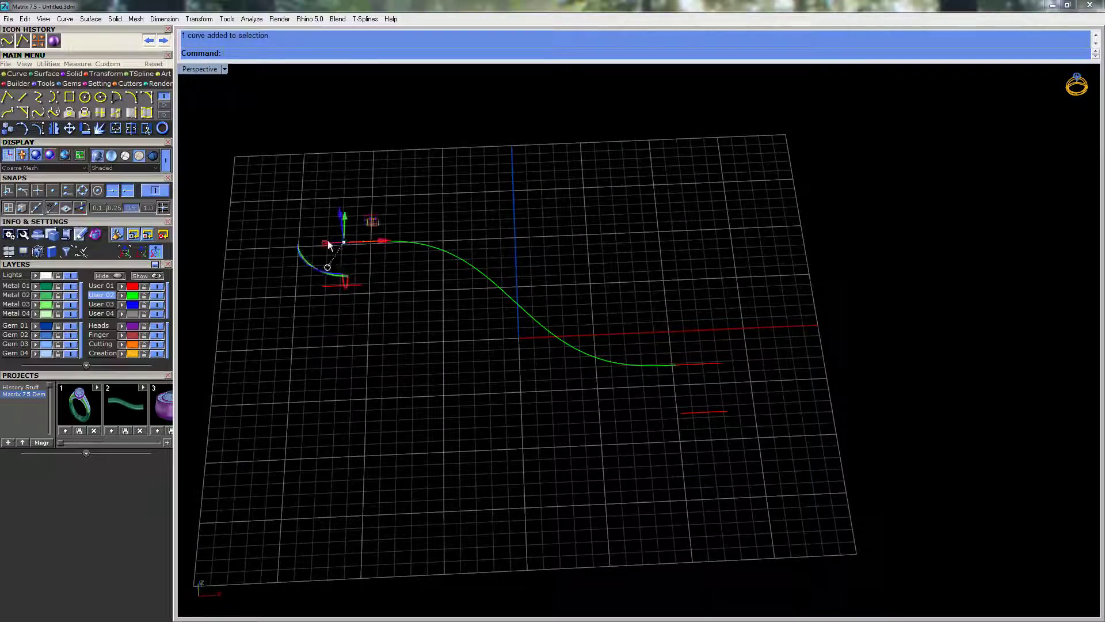
left_click(364, 261)
right_click_drag(364, 261, 358, 247)
scroll(357, 247, "up", 5)
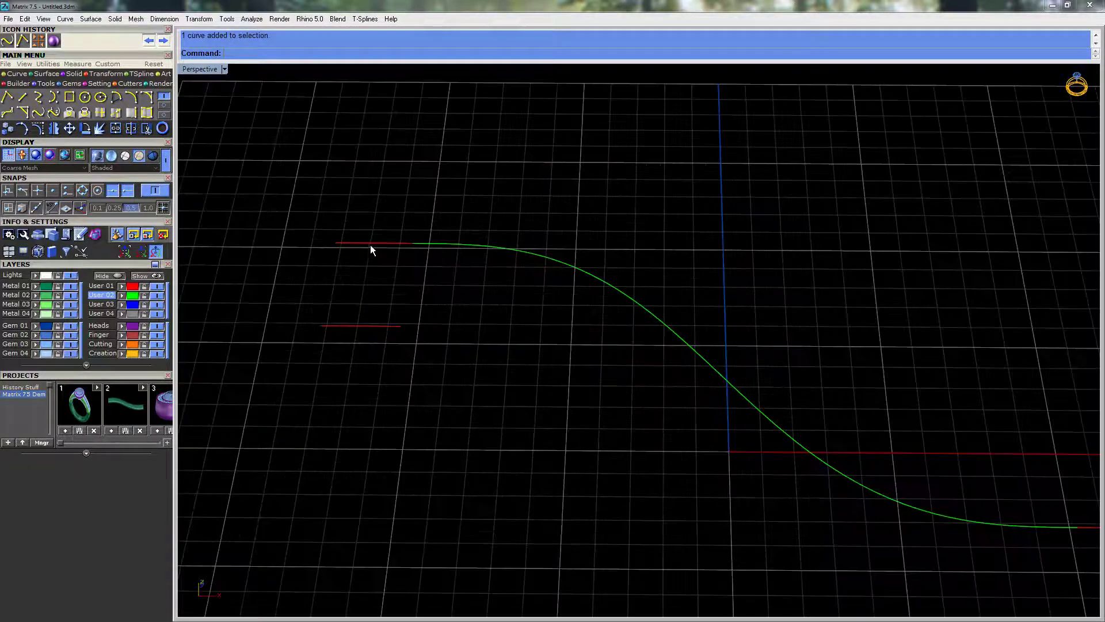
left_click(372, 244)
scroll(373, 240, "down", 2)
left_click_drag(380, 225, 390, 203)
key("ctrl+z")
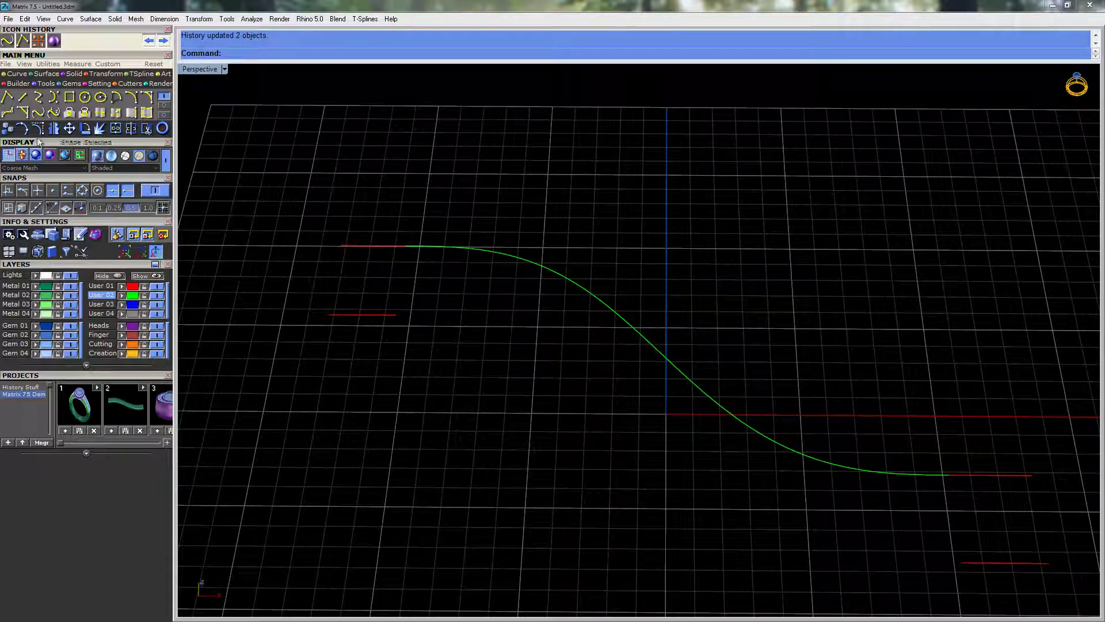
Join the facing ends of the two copied red lines with a curvature-continuous Blend curve.
left_click(46, 112)
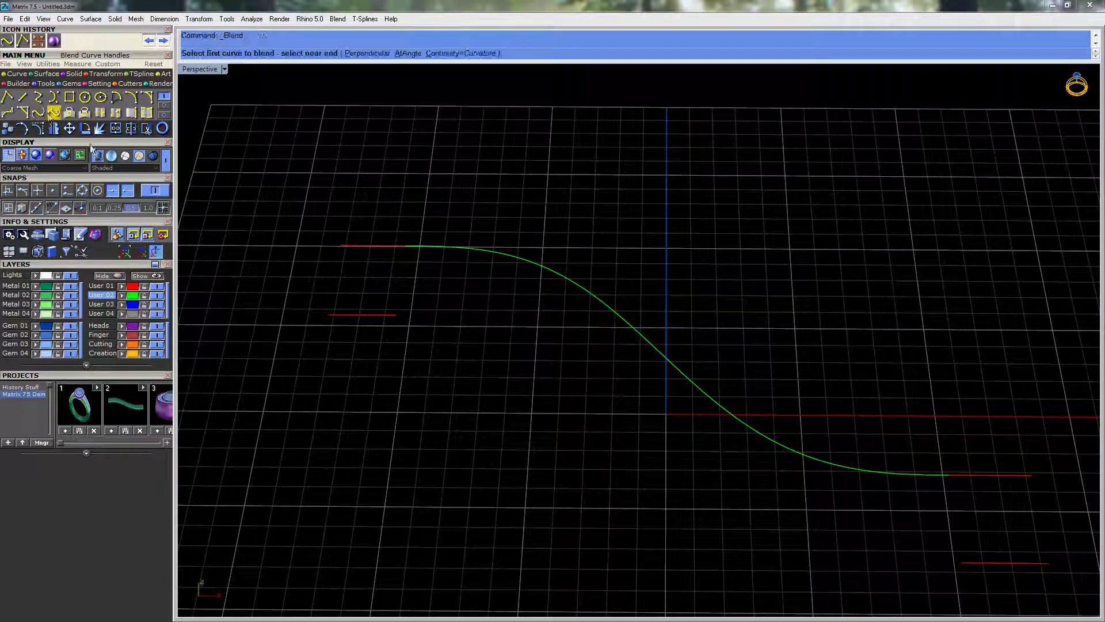
left_click(396, 310)
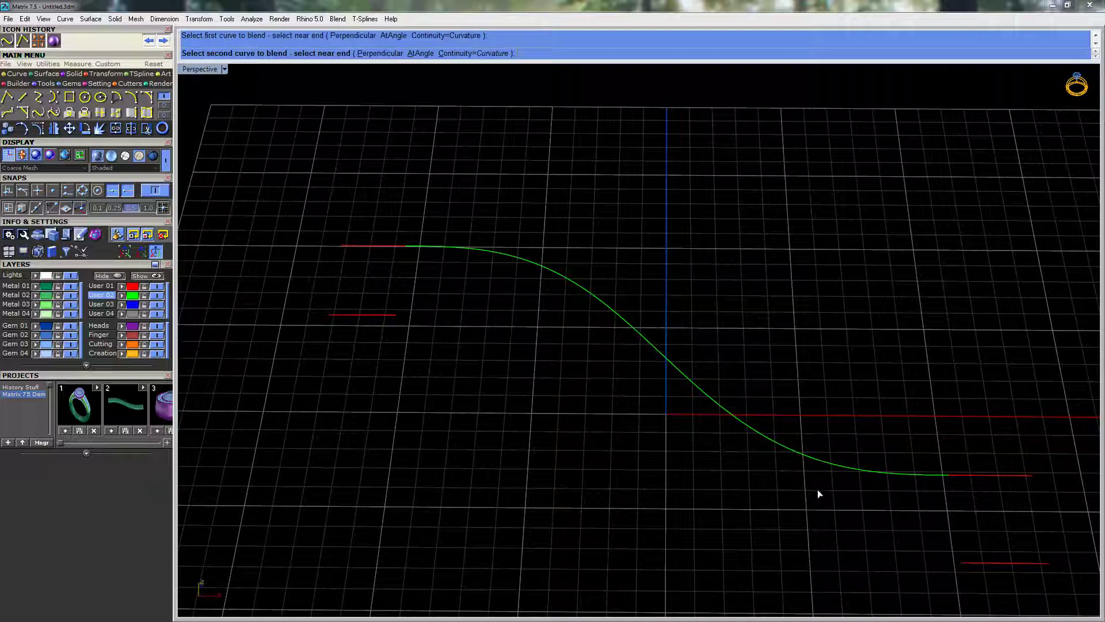
left_click(968, 564)
mouse_move(900, 435)
right_mouse_down()
mouse_move(853, 395)
mouse_move(889, 409)
mouse_move(900, 447)
right_mouse_up()
Move the original red line at the negative X end slightly along Y to test that its copy and both blend curves follow.
left_click_drag(528, 298, 486, 259)
right_click_drag(488, 254, 615, 278)
mouse_move(598, 278)
left_mouse_down()
mouse_move(514, 406)
mouse_move(582, 333)
mouse_move(609, 275)
left_mouse_up()
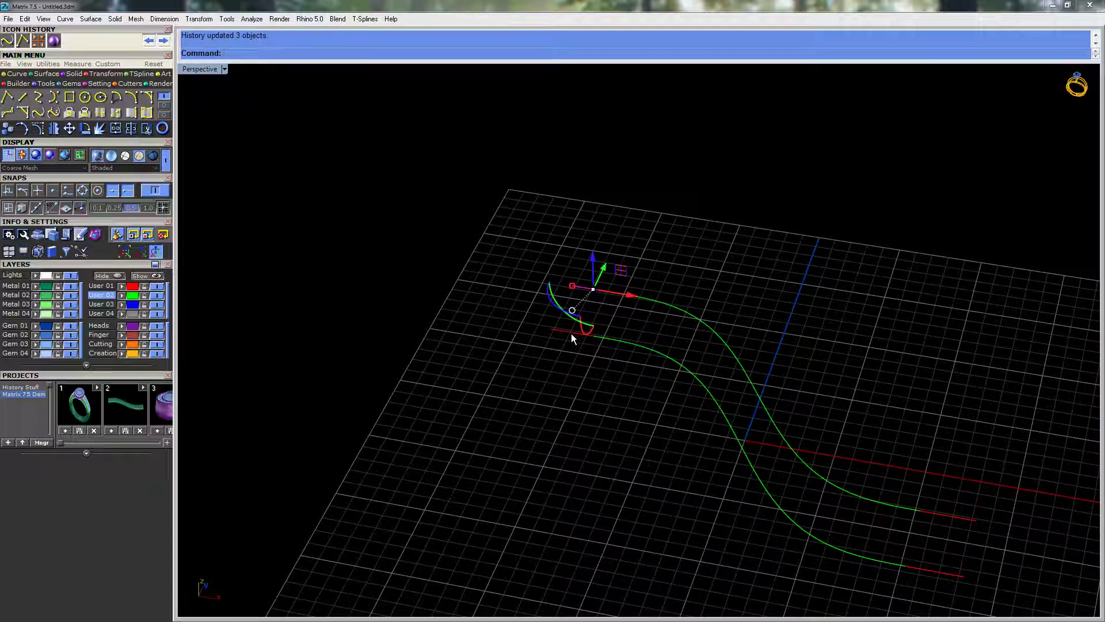
right_click_drag(580, 388, 607, 308, "shift")
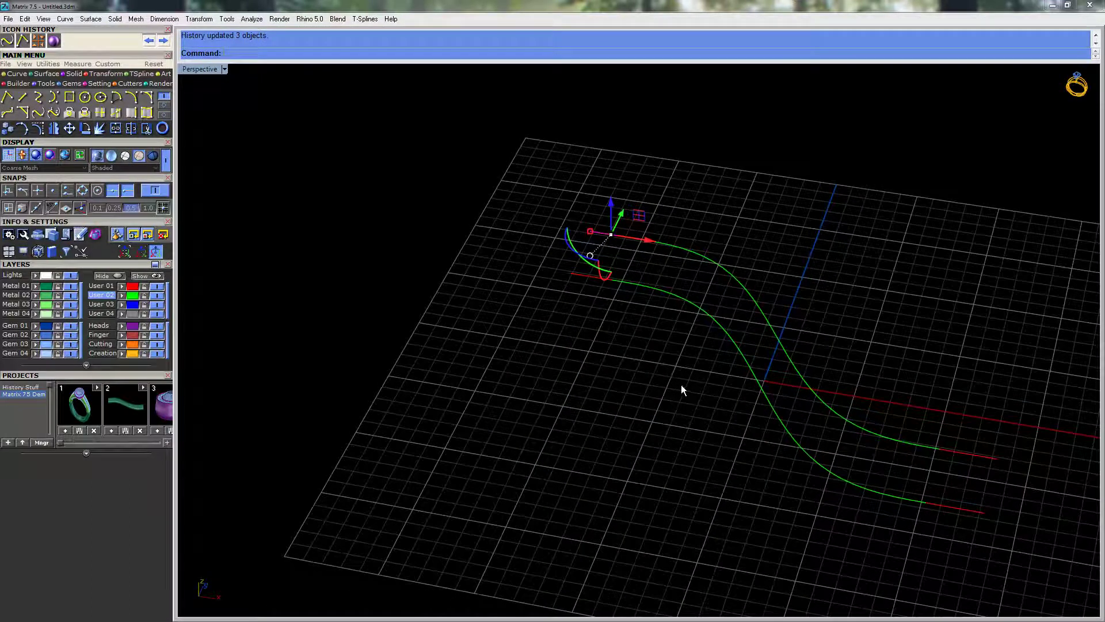
right_click_drag(681, 386, 656, 354, "shift")
left_click(596, 212)
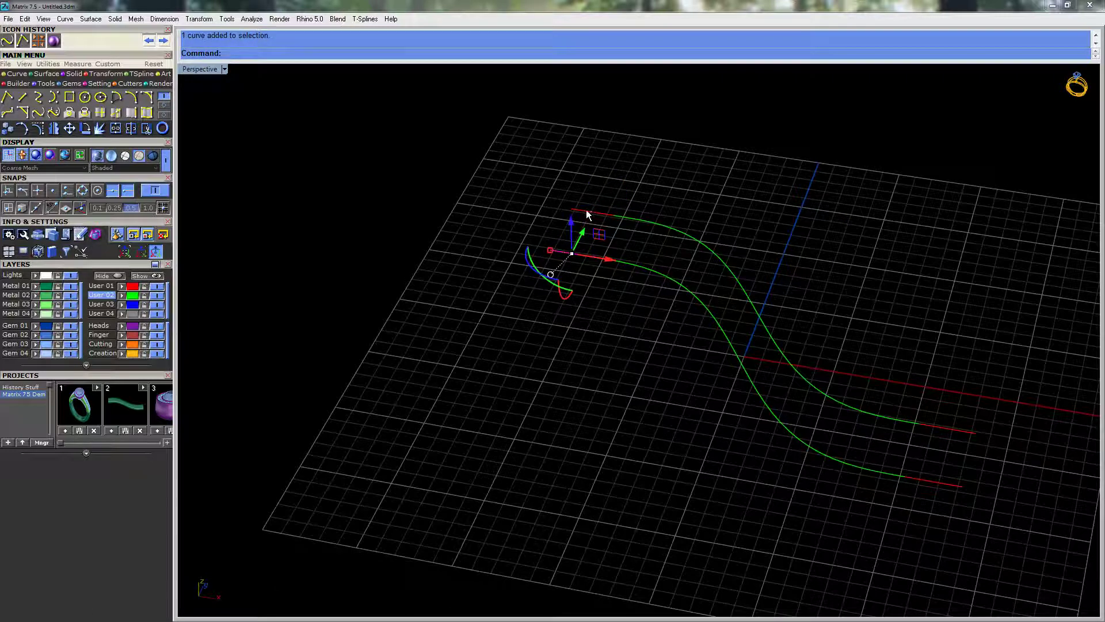
left_click(603, 210)
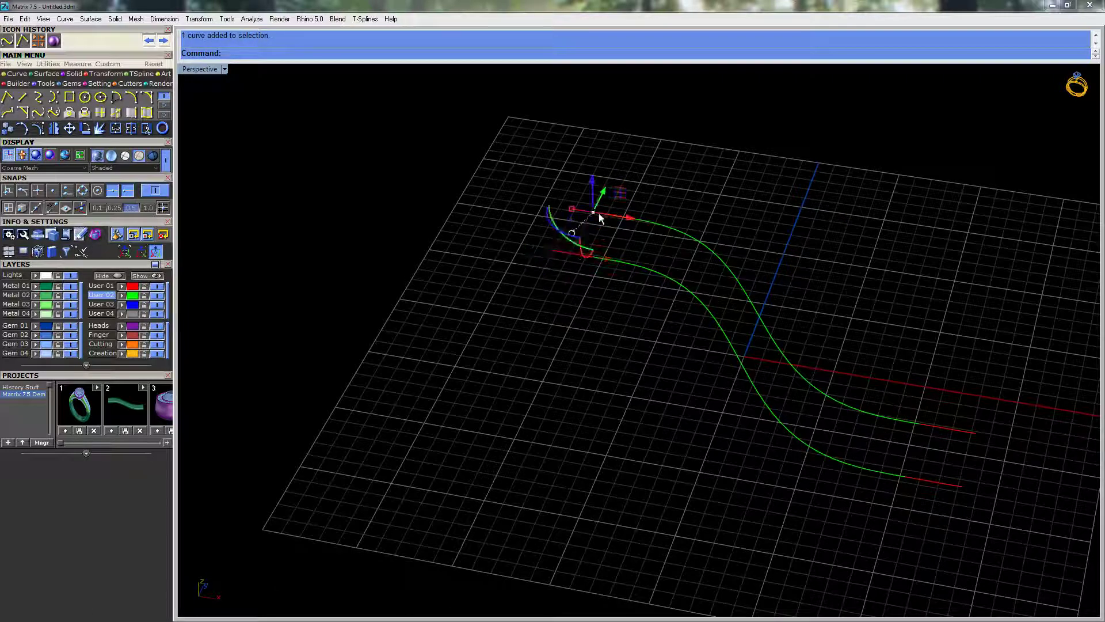
mouse_move(604, 191)
left_mouse_down()
mouse_move(530, 298)
mouse_move(541, 311)
mouse_move(604, 198)
mouse_move(544, 318)
mouse_move(607, 192)
left_mouse_up()
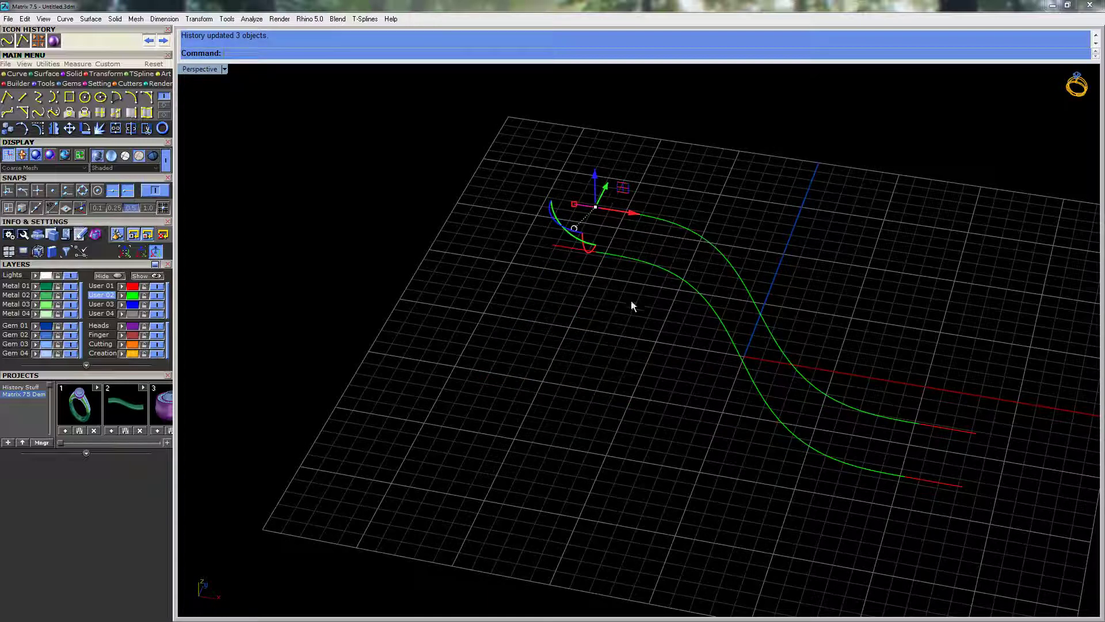
Move the original red line at the positive X end along Y to just beside the X axis and deselect it.
left_click_drag(976, 374, 917, 379)
right_click_drag(918, 379, 873, 377)
left_click(866, 378)
right_click_drag(484, 392, 369, 500)
right_click_drag(764, 337, 711, 345)
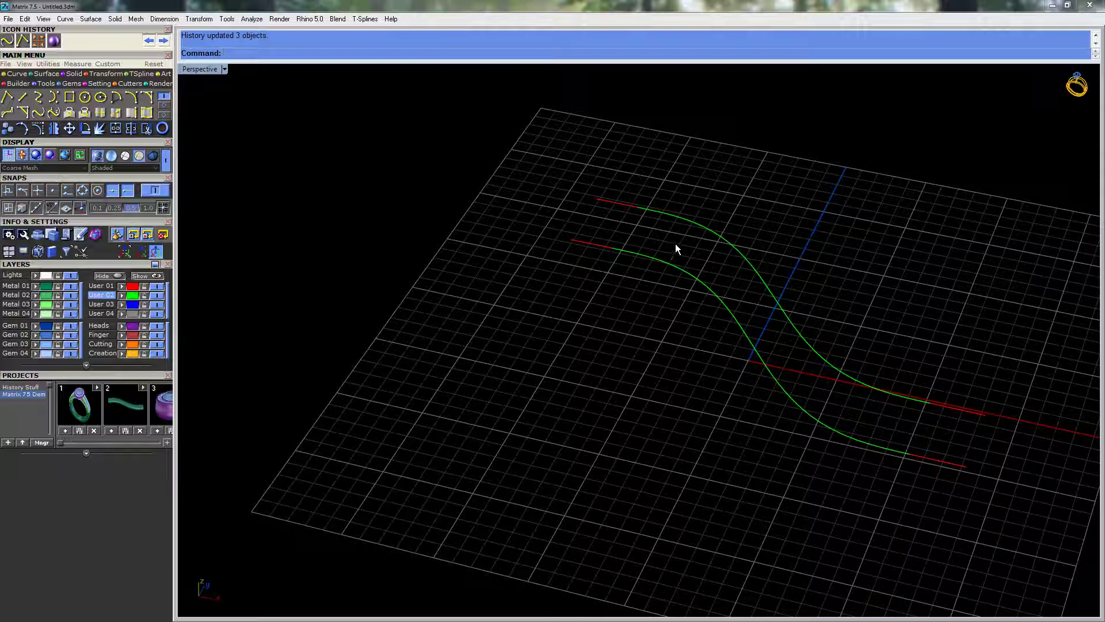
Draw a short vertical line on User 01 straight down from the negative X end of the original blend curve.
right_click_drag(644, 256, 518, 286)
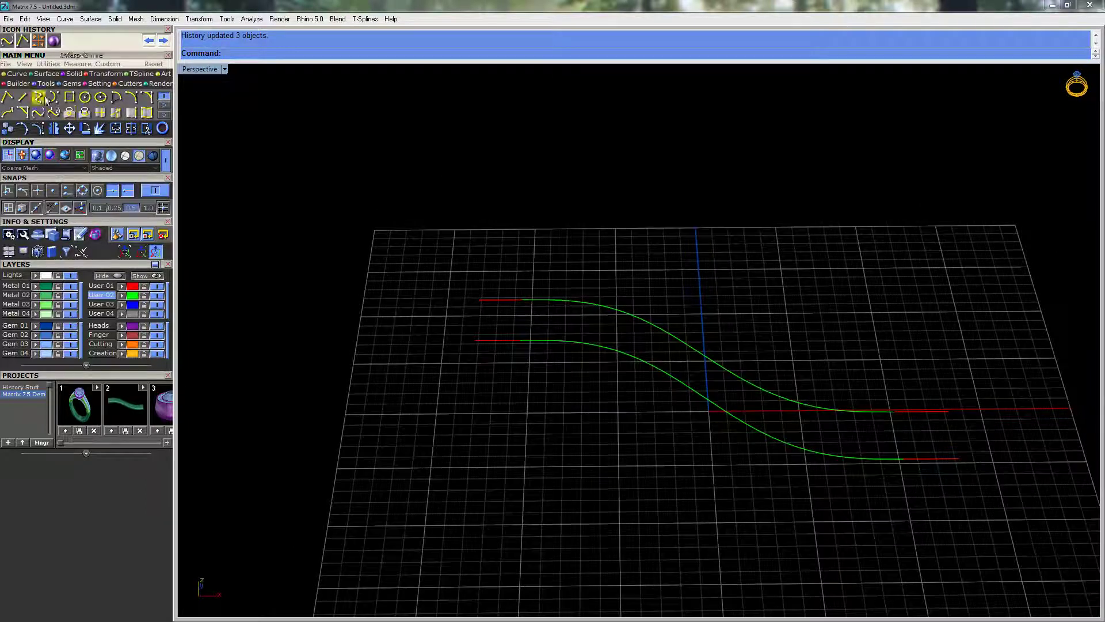
left_click(23, 97)
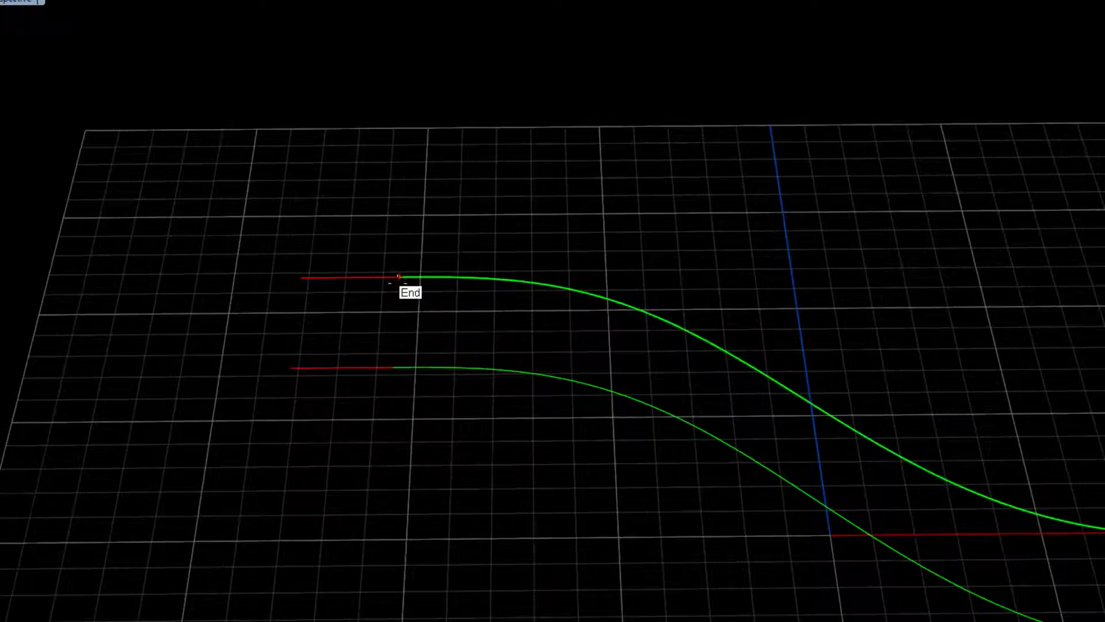
left_click(399, 277)
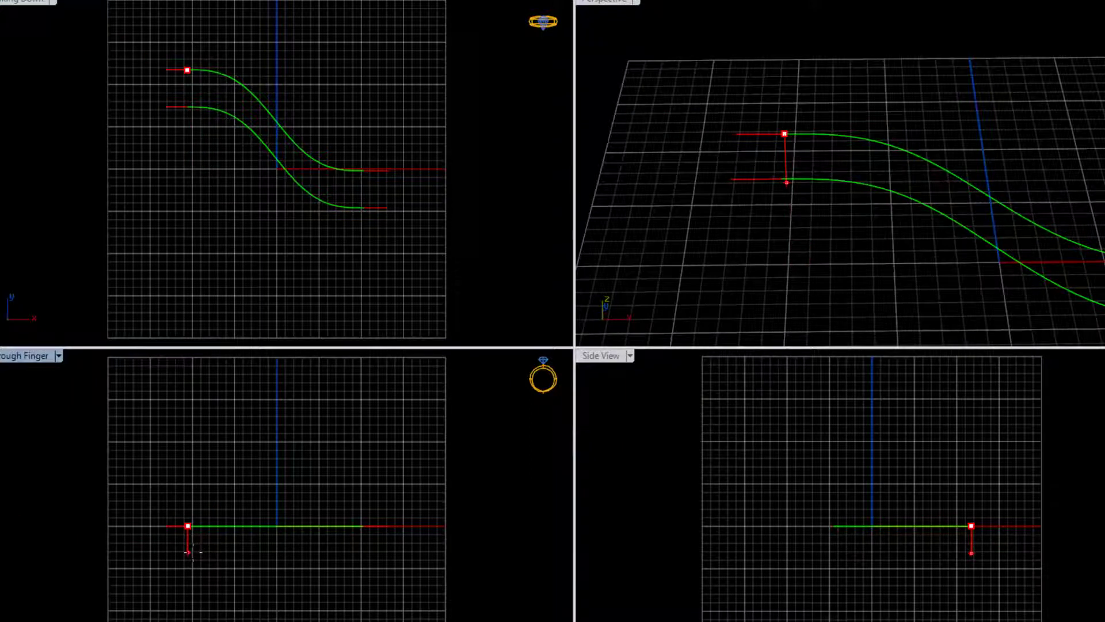
left_click(192, 551)
Draw a second short vertical line down from the positive X end of the original blend curve, and maximize the Perspective view.
right_click_drag(727, 164, 908, 146)
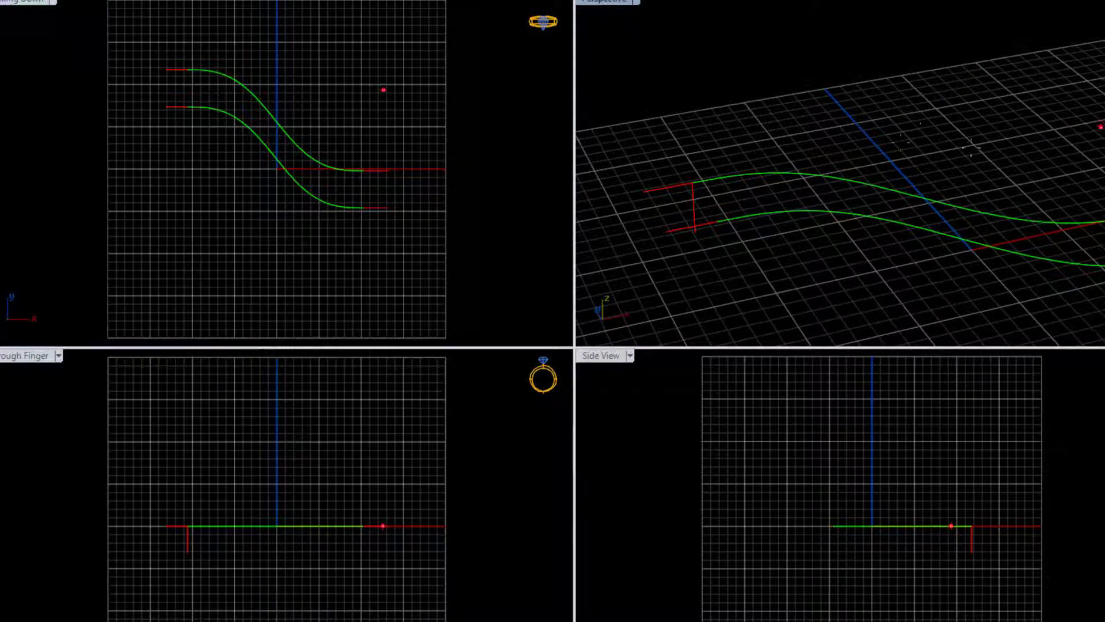
right_click_drag(1024, 144, 901, 107, "shift")
scroll(1024, 182, "up", 1)
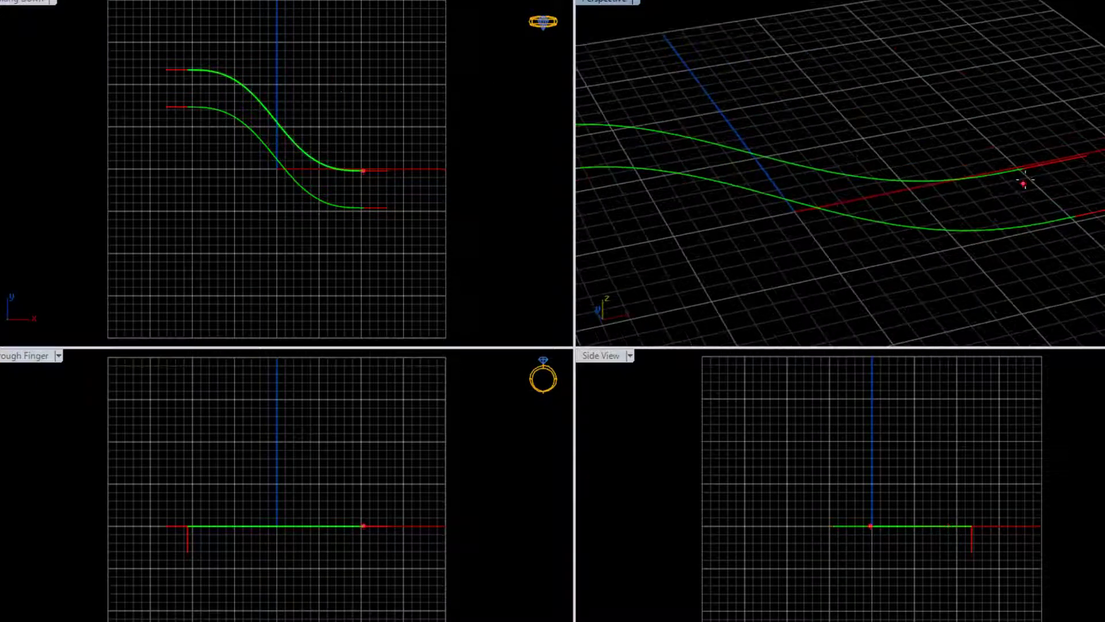
scroll(1027, 182, "up", 1)
left_click(1024, 168)
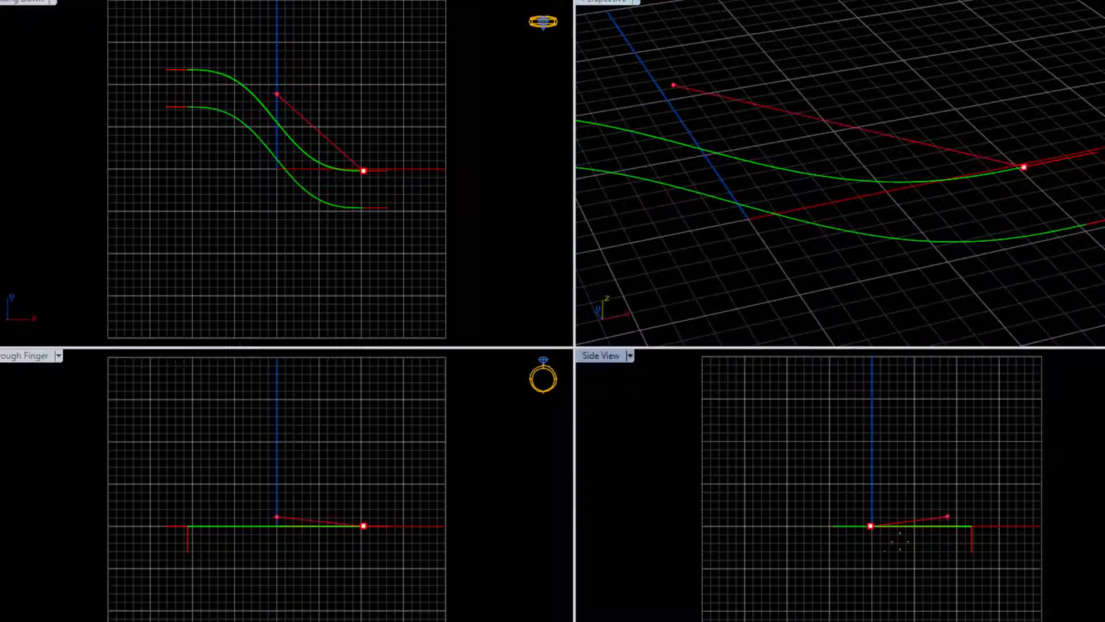
left_click(872, 547)
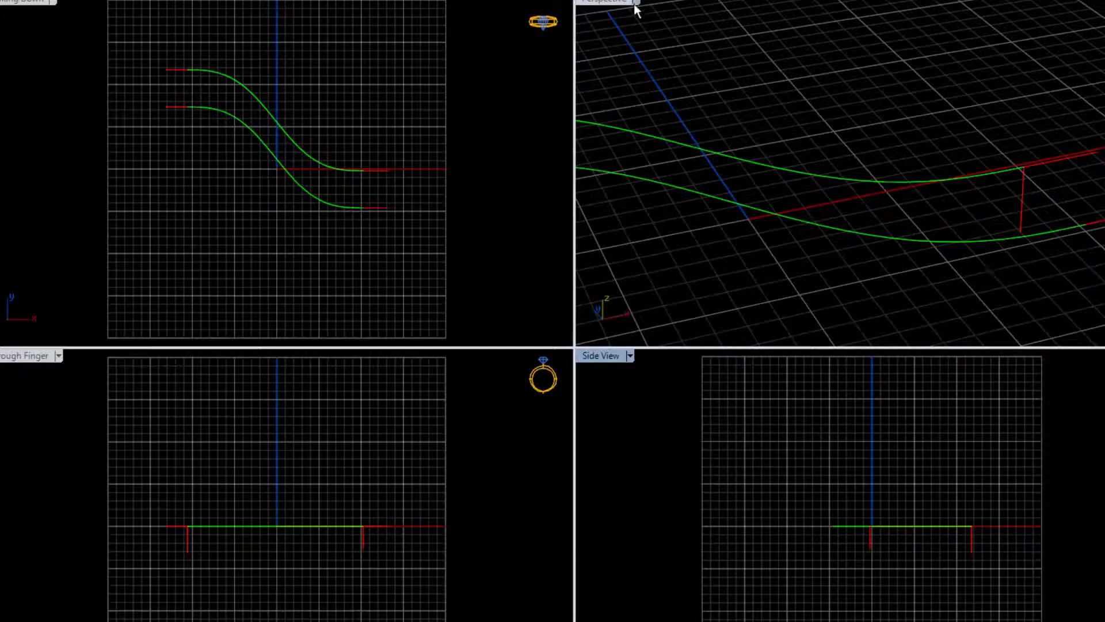
double_click(605, 3)
Copy both vertical lines from the end of the original blend curve to the matching end of the second blend curve.
right_click_drag(671, 202, 465, 259)
left_click(423, 267)
left_click(540, 294)
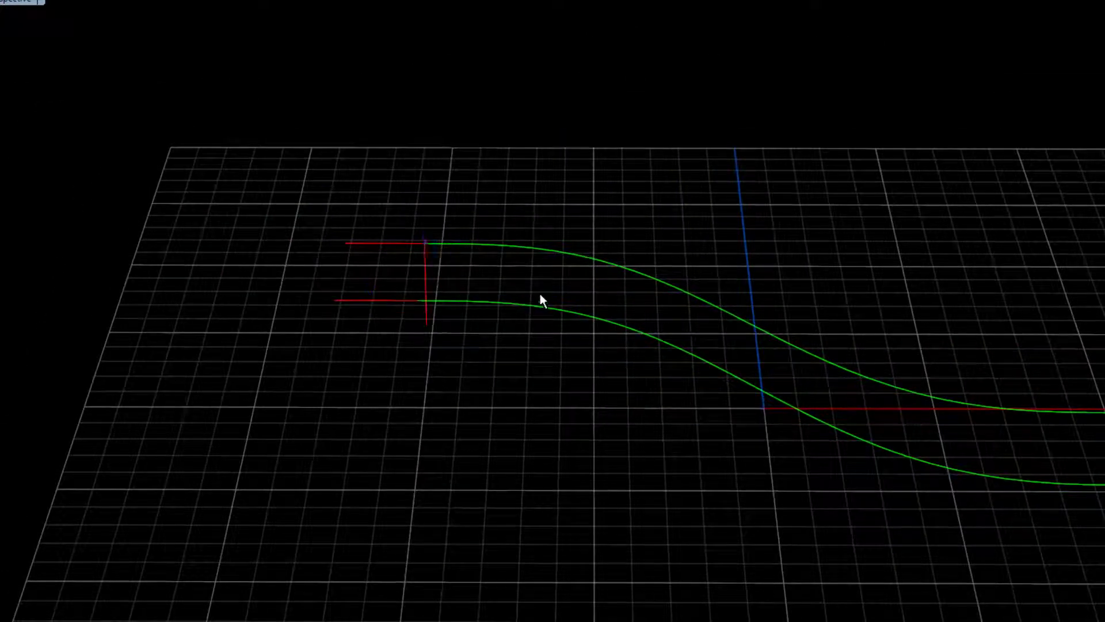
left_click(423, 277)
right_click_drag(579, 352, 966, 436)
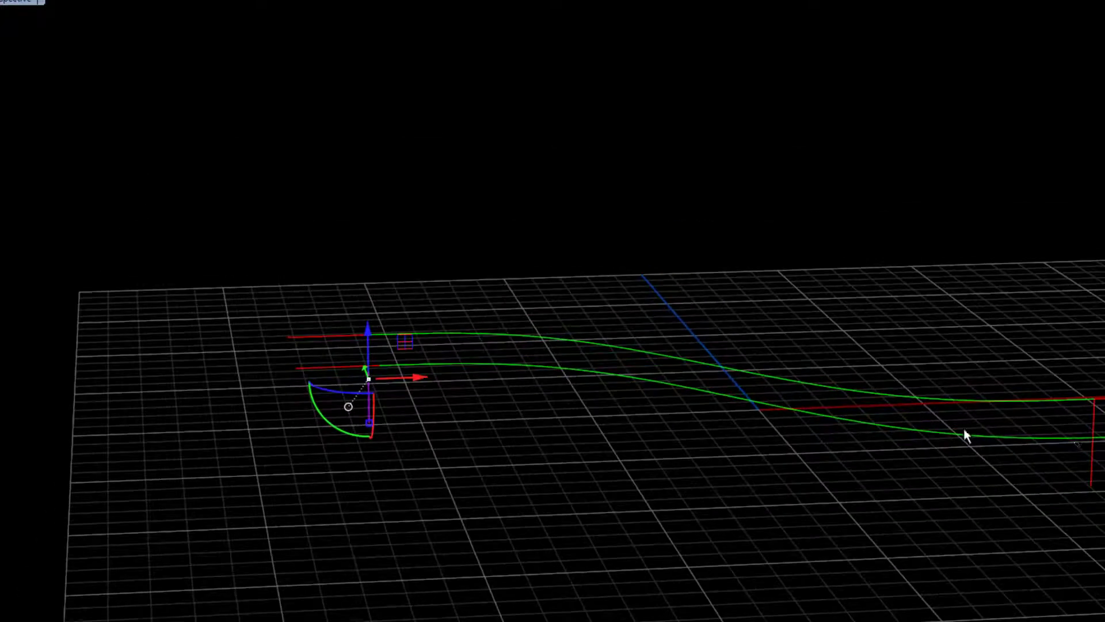
left_click(1094, 409, "shift")
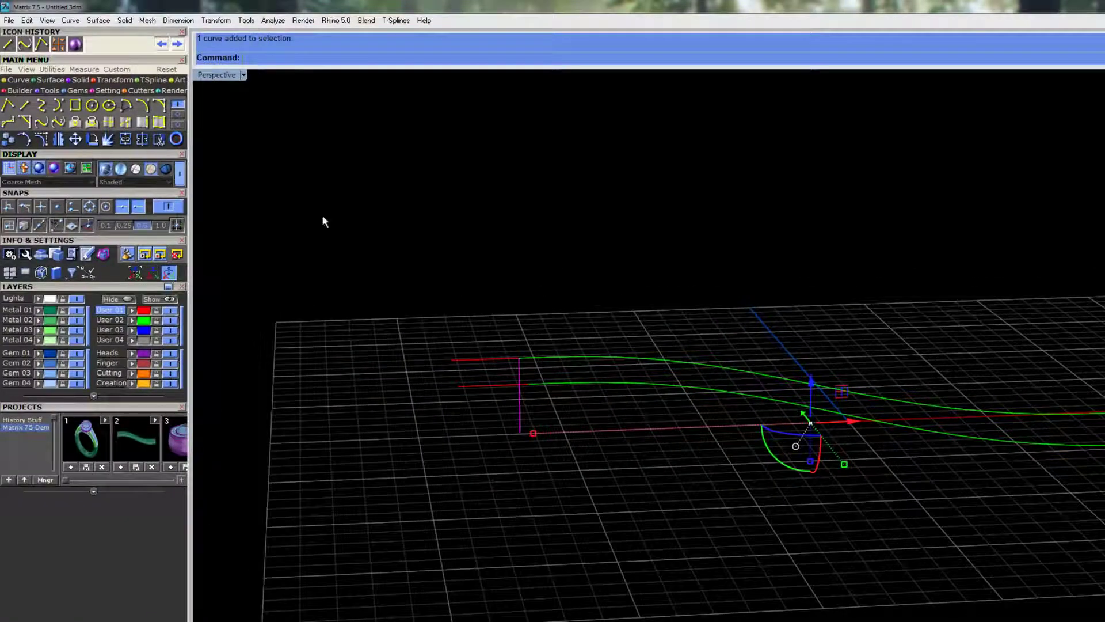
right_click_drag(403, 266, 523, 320)
scroll(483, 353, "up", 7)
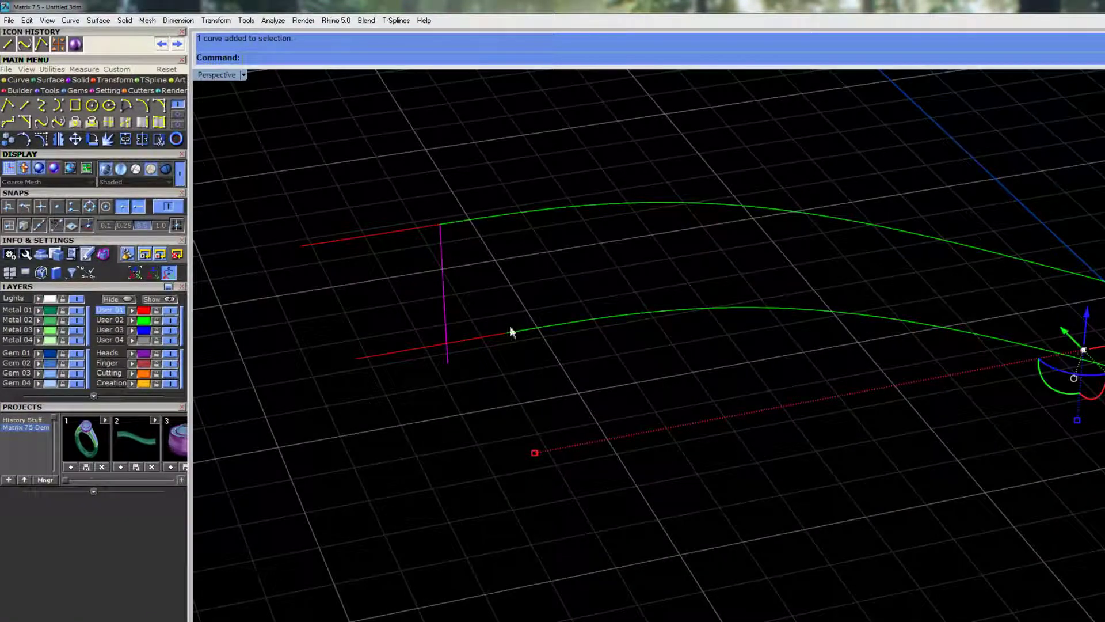
right_click_drag(512, 377, 545, 361)
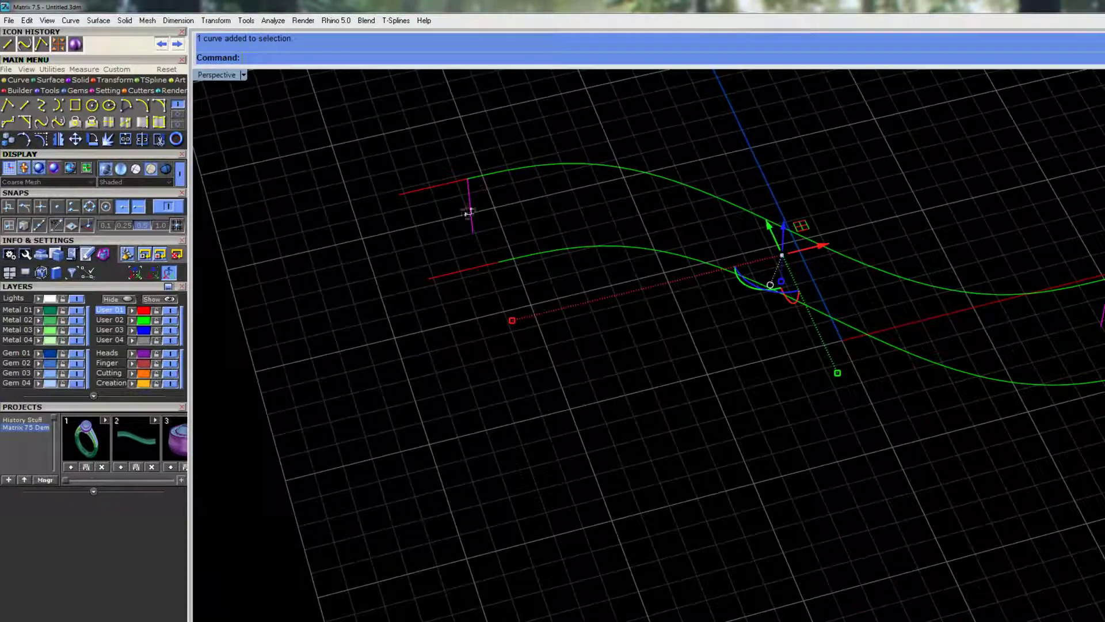
right_click_drag(512, 306, 510, 271)
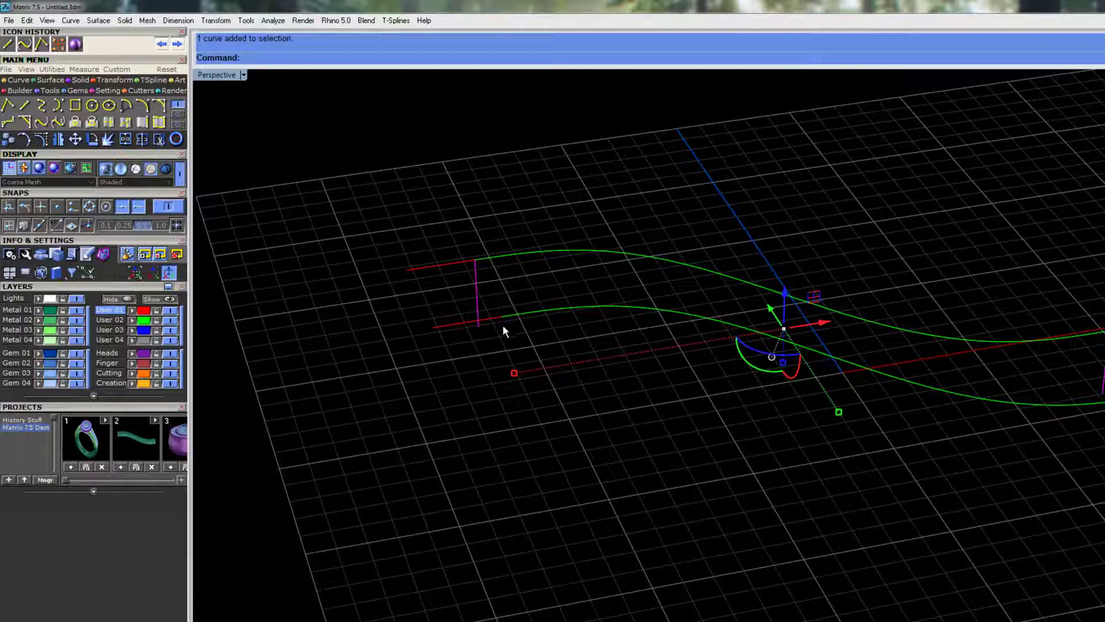
left_click(9, 142)
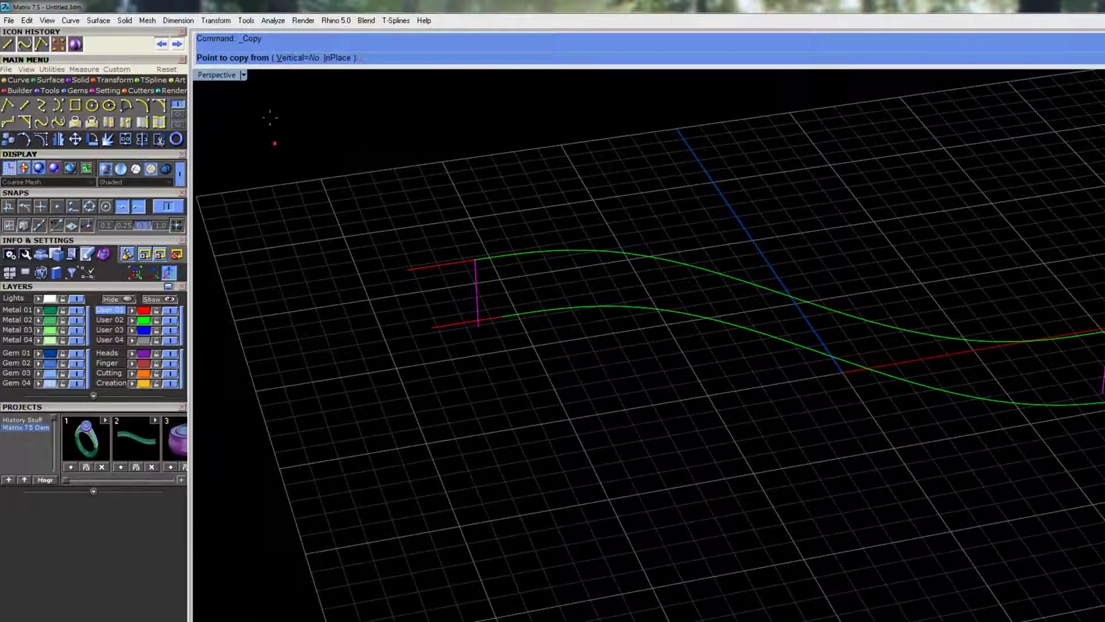
scroll(492, 268, "up", 3)
left_click(454, 239)
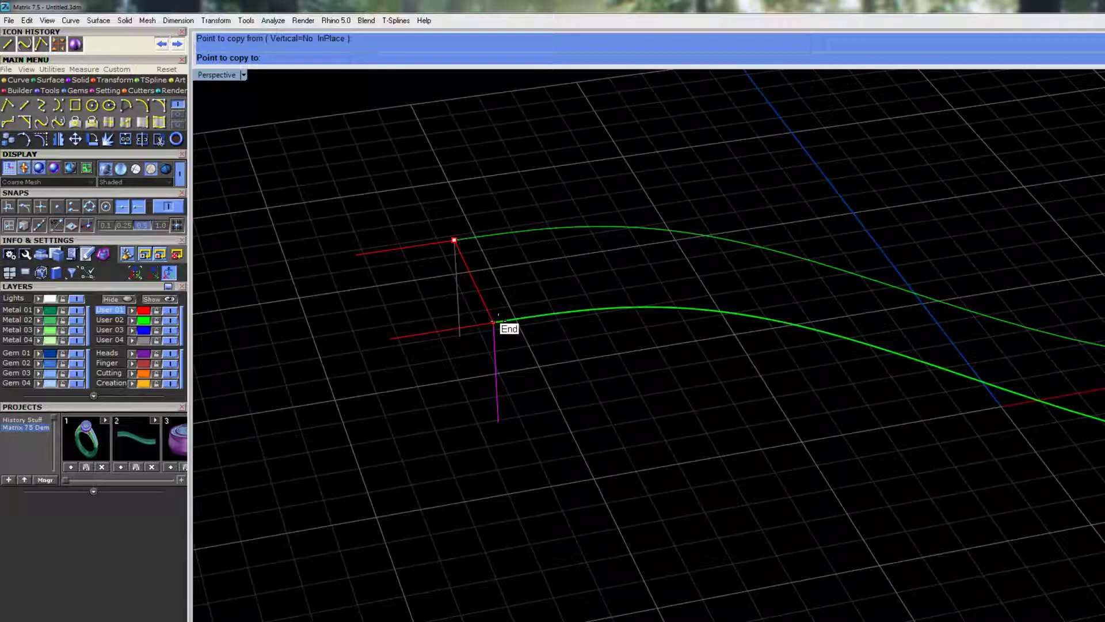
left_click(544, 284)
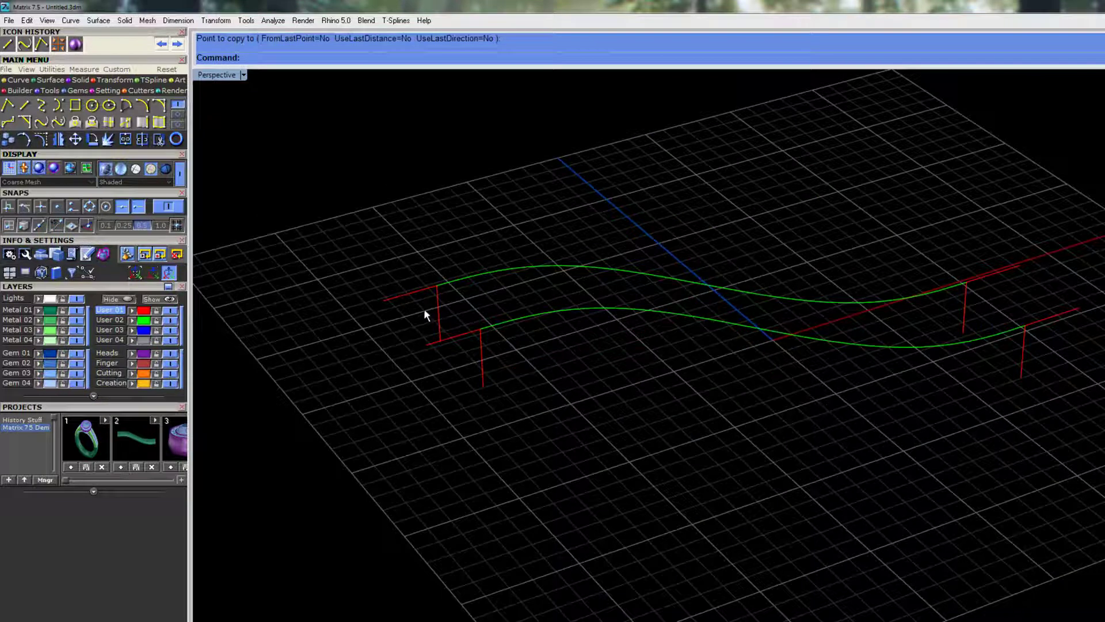
Move the original horizontal and vertical lines at the negative X end together to test their history links, and deselect them.
mouse_move(451, 307)
left_mouse_down()
mouse_move(403, 296)
mouse_move(374, 269)
mouse_move(432, 371)
mouse_move(372, 272)
mouse_move(455, 373)
mouse_move(474, 378)
mouse_move(380, 287)
mouse_move(431, 366)
mouse_move(390, 285)
mouse_move(447, 353)
mouse_move(438, 361)
mouse_move(406, 301)
mouse_move(399, 306)
left_mouse_up()
left_click(463, 348)
left_click(560, 424)
right_click_drag(592, 420, 706, 413)
Make Creation the current layer and join the upper ends of the two negative X vertical lines with a curvature-continuous Blend curve.
left_click(112, 384)
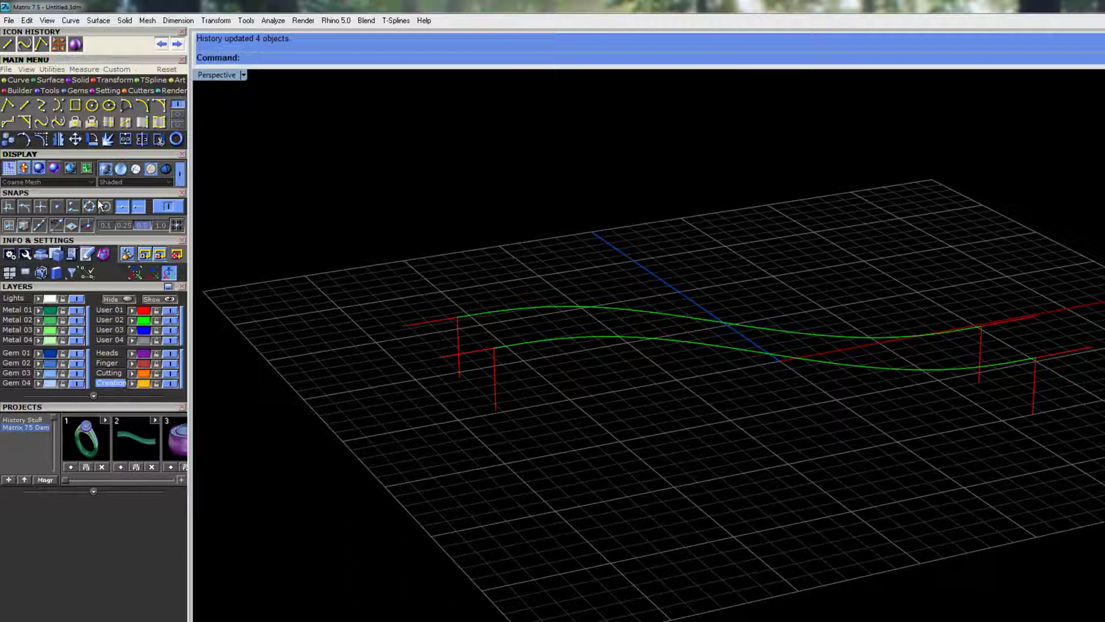
left_click(43, 126)
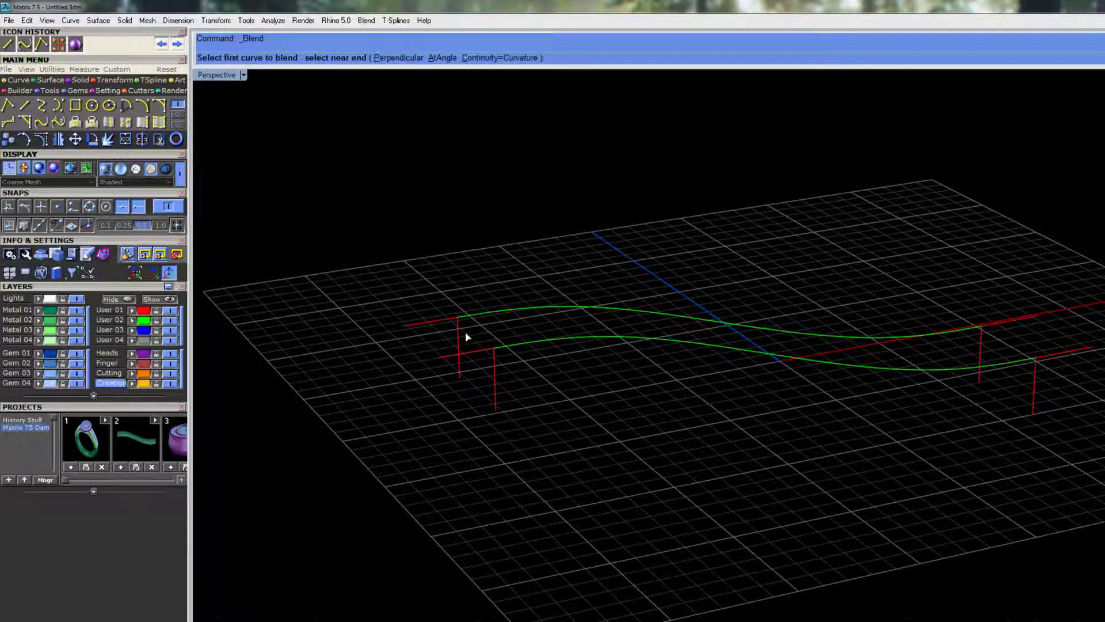
scroll(466, 325, "up", 5)
left_click(450, 314)
left_click(531, 383)
right_click_drag(474, 296, 795, 364)
scroll(468, 306, "down", 4)
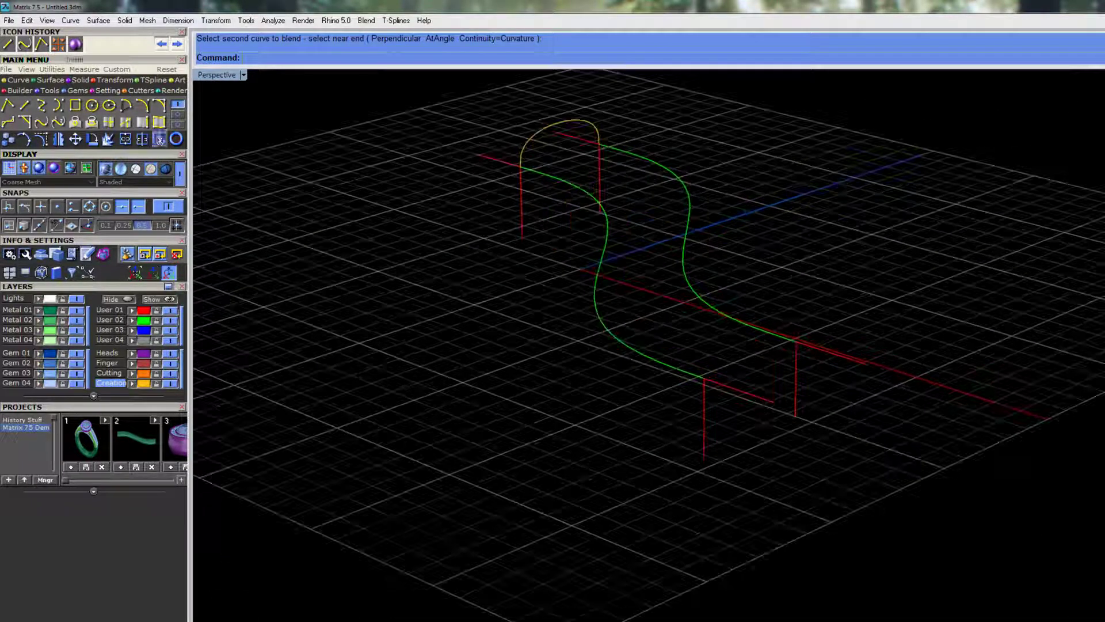
Join the upper ends of the two positive X vertical lines with a curvature-continuous Blend curve.
left_click(42, 122)
left_click(702, 392)
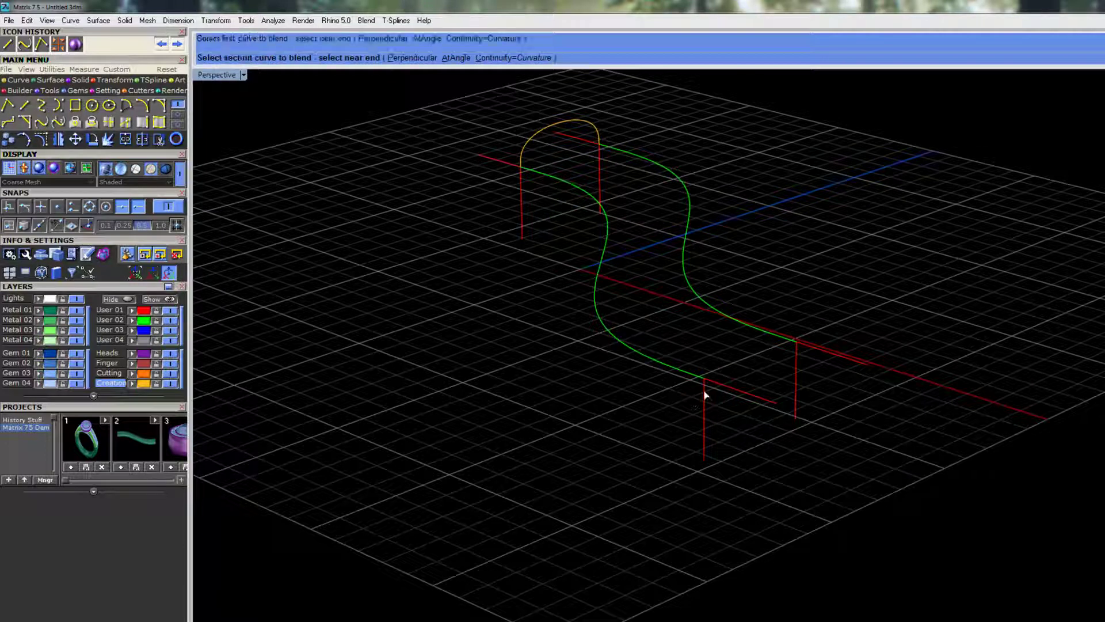
left_click(799, 356)
right_click_drag(776, 351, 678, 229)
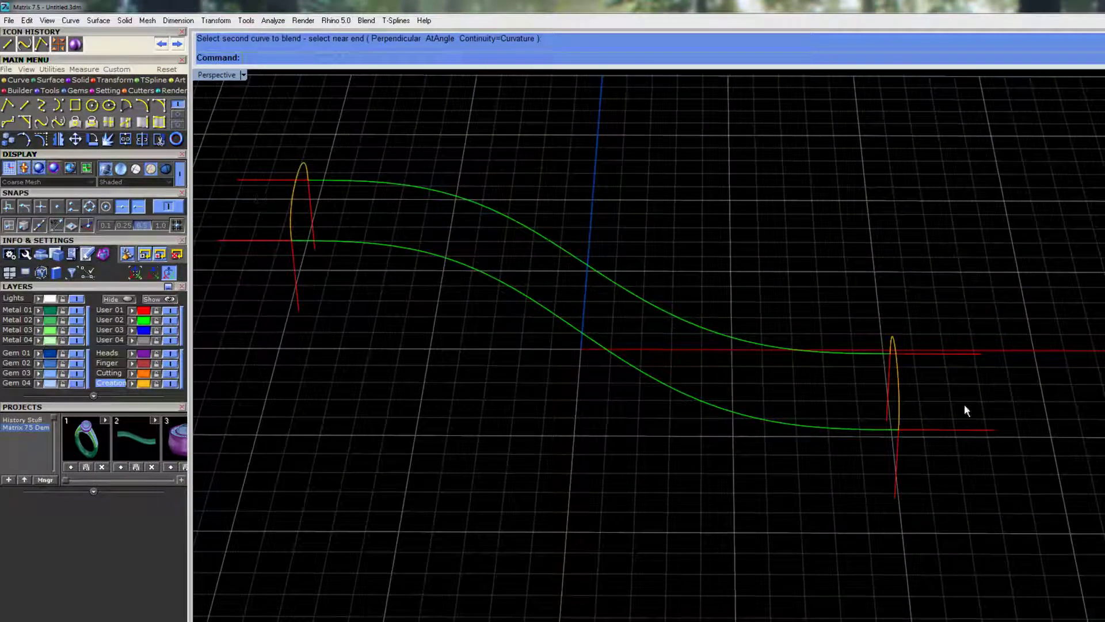
Make Metal 01 the current layer and start a Sweep 2 using the green blend curves as rails and the two end arches as cross sections.
left_click(29, 310)
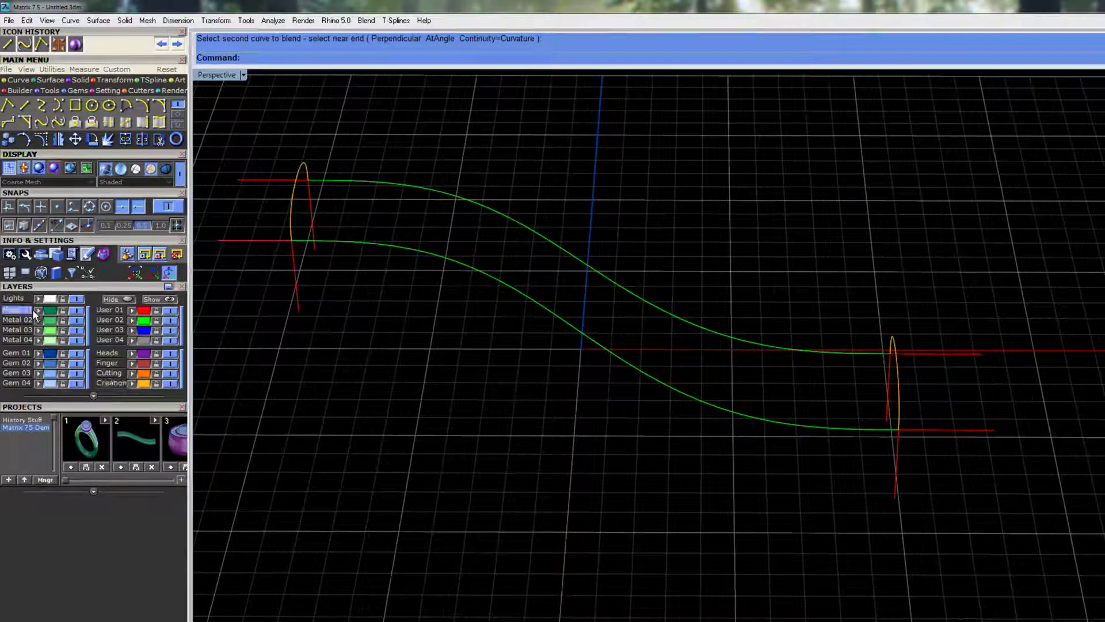
mouse_move(698, 299)
right_mouse_down()
mouse_move(691, 313)
mouse_move(708, 294)
right_mouse_up()
left_click(58, 81)
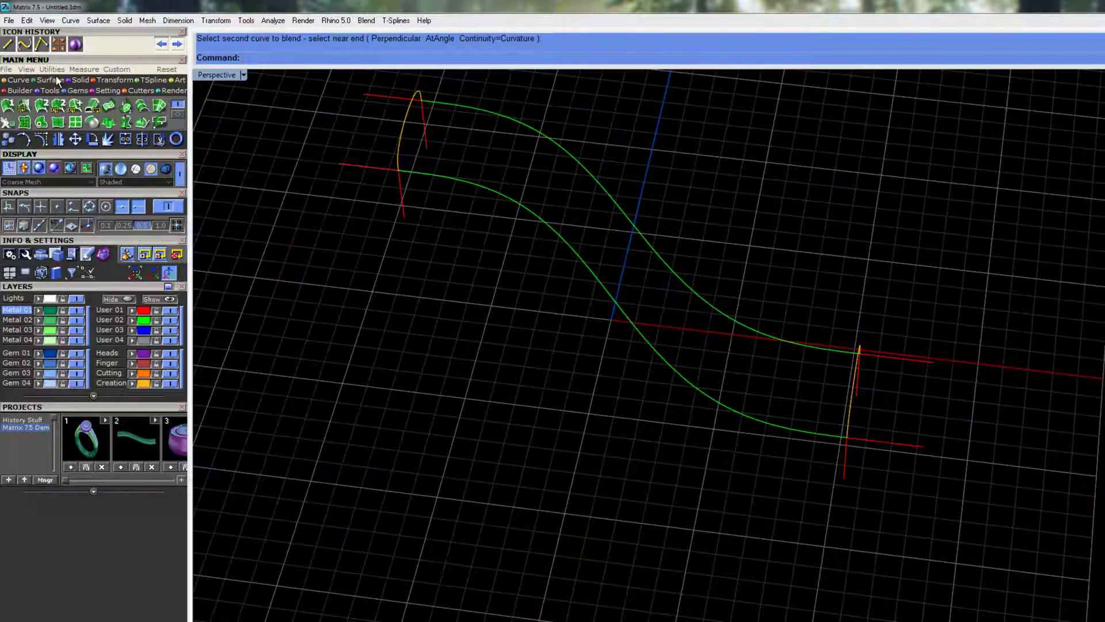
left_click(40, 106)
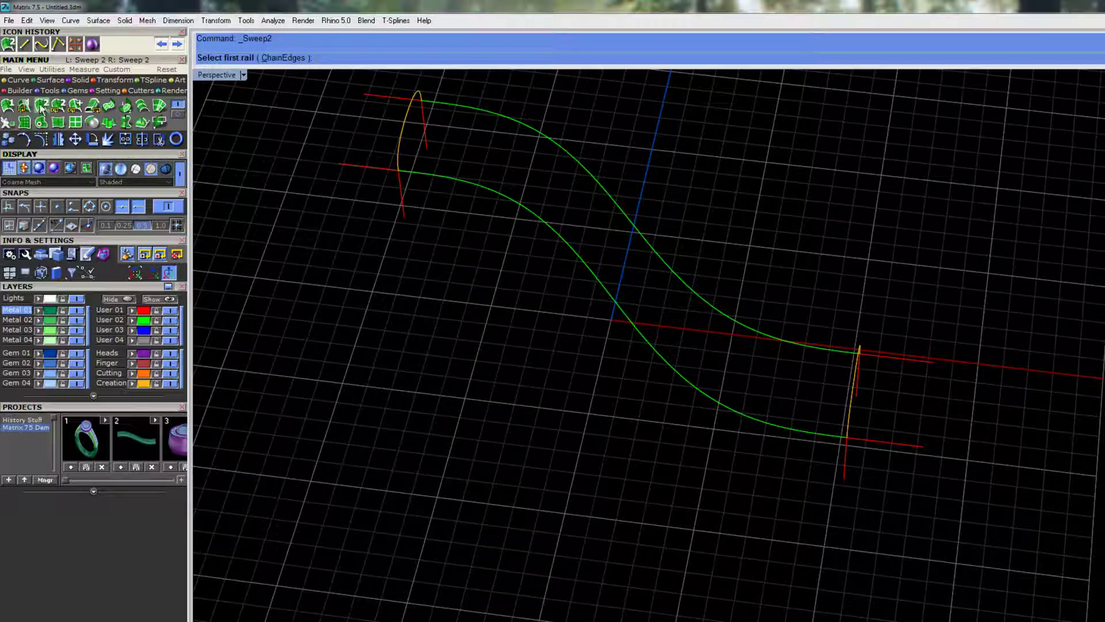
right_click_drag(469, 251, 512, 327, "shift")
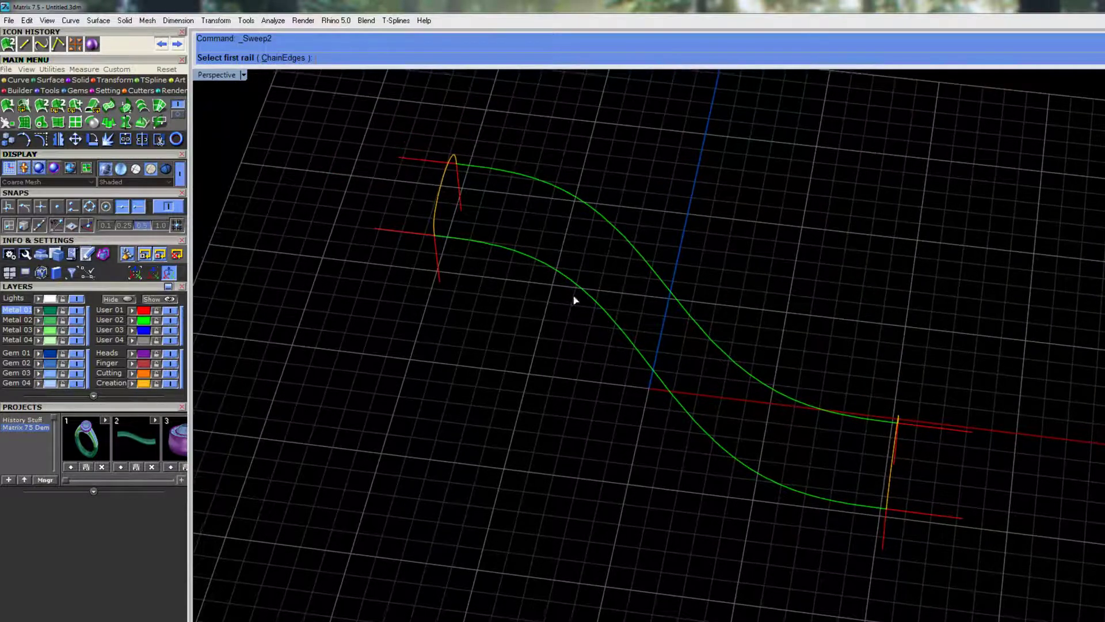
left_click(589, 296)
left_click(633, 252)
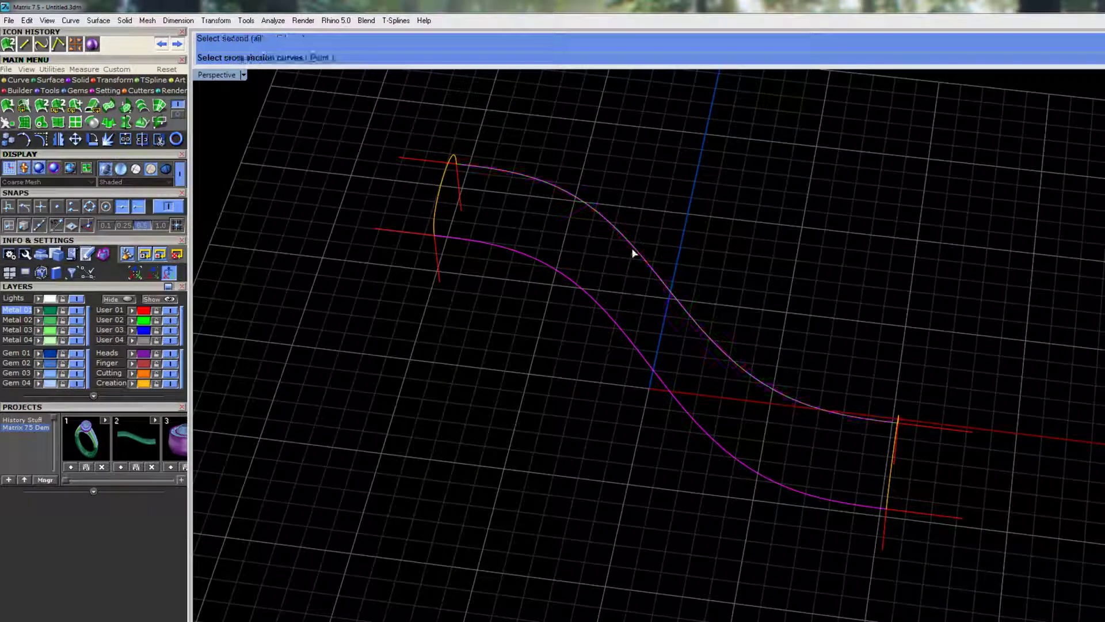
right_click_drag(509, 207, 496, 193)
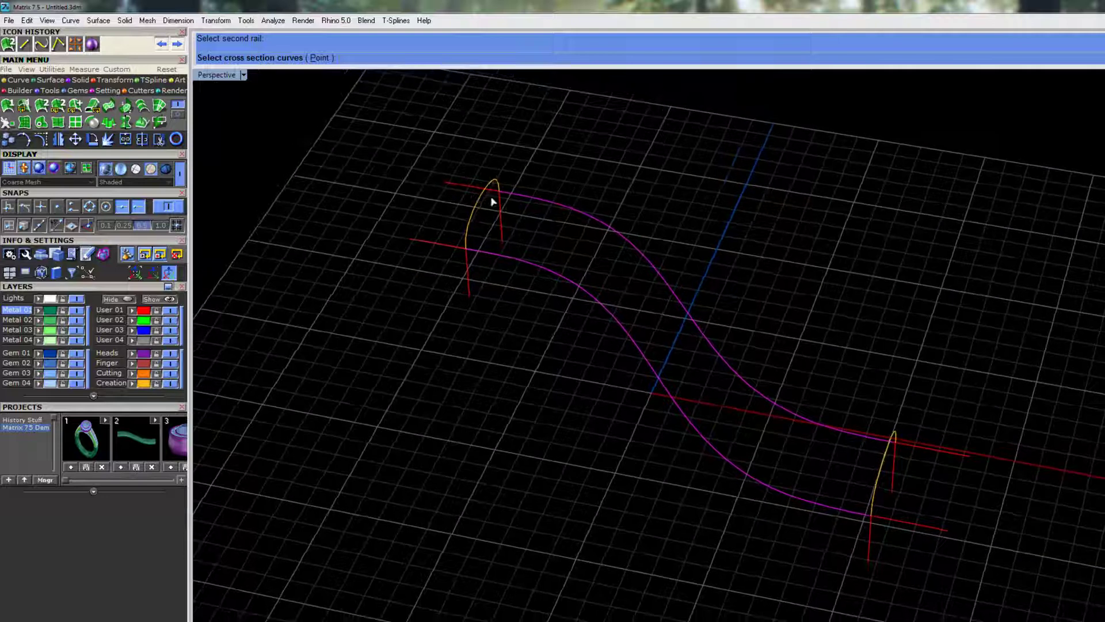
left_click(482, 204)
left_click(880, 484)
right_click(769, 274)
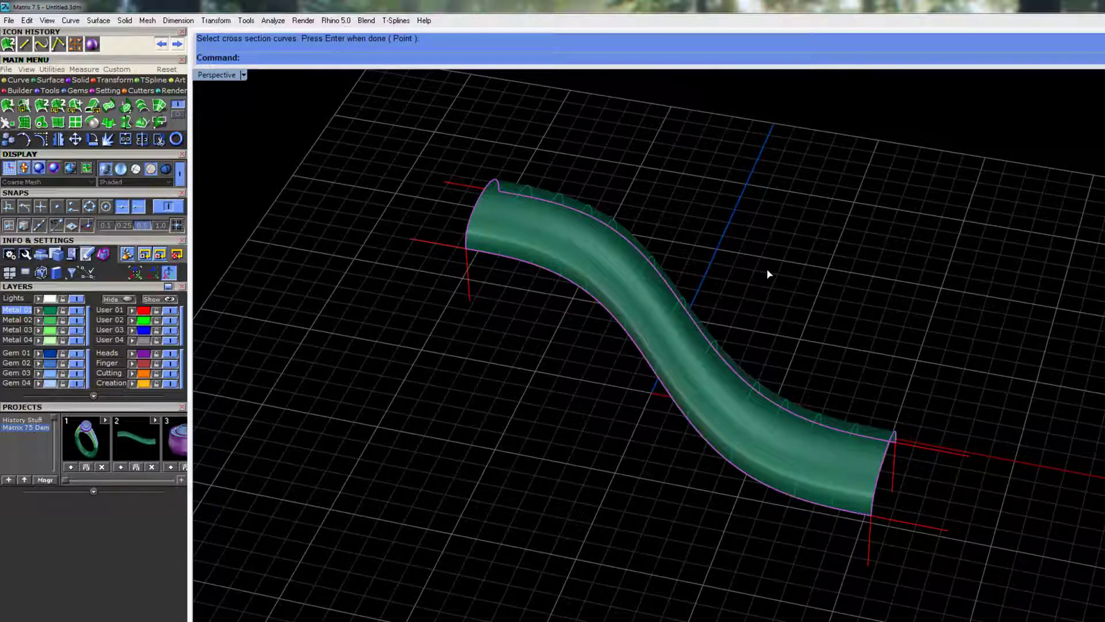
Add one slash across the middle of the two rails and accept the sweep with the Do not simplify option.
left_click_drag(368, 426, 965, 108)
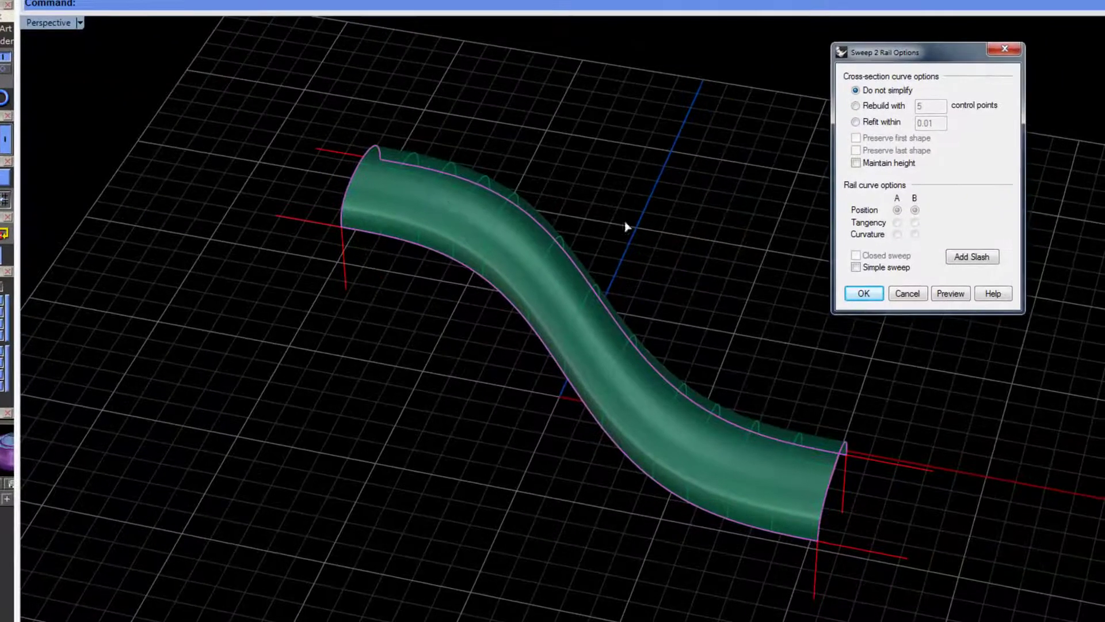
right_click_drag(660, 239, 510, 334)
right_click_drag(387, 530, 497, 519)
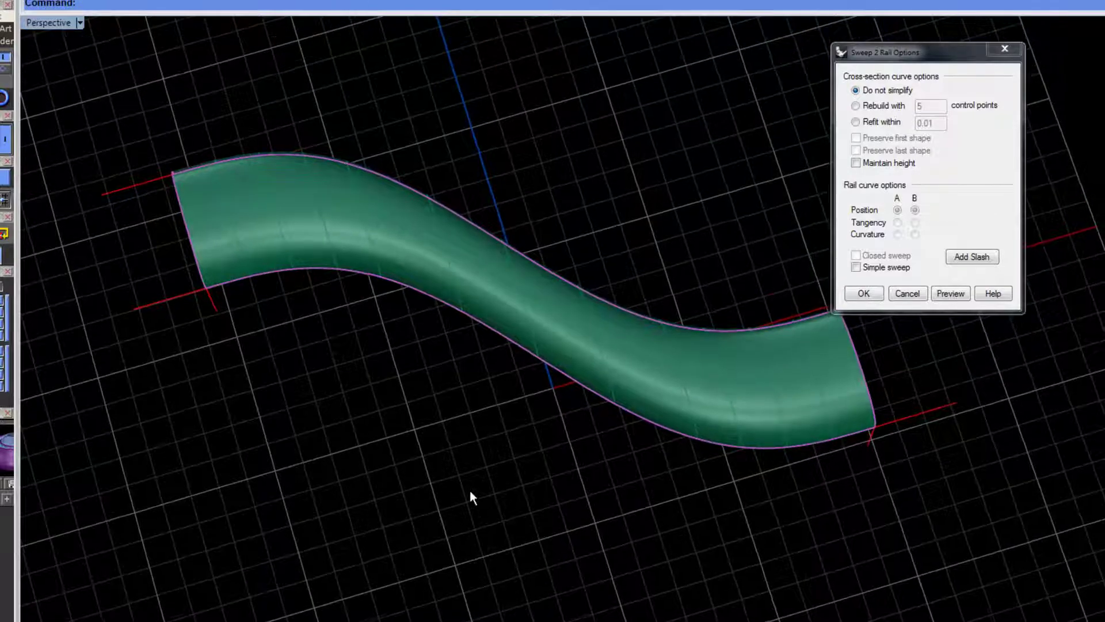
left_click(972, 257)
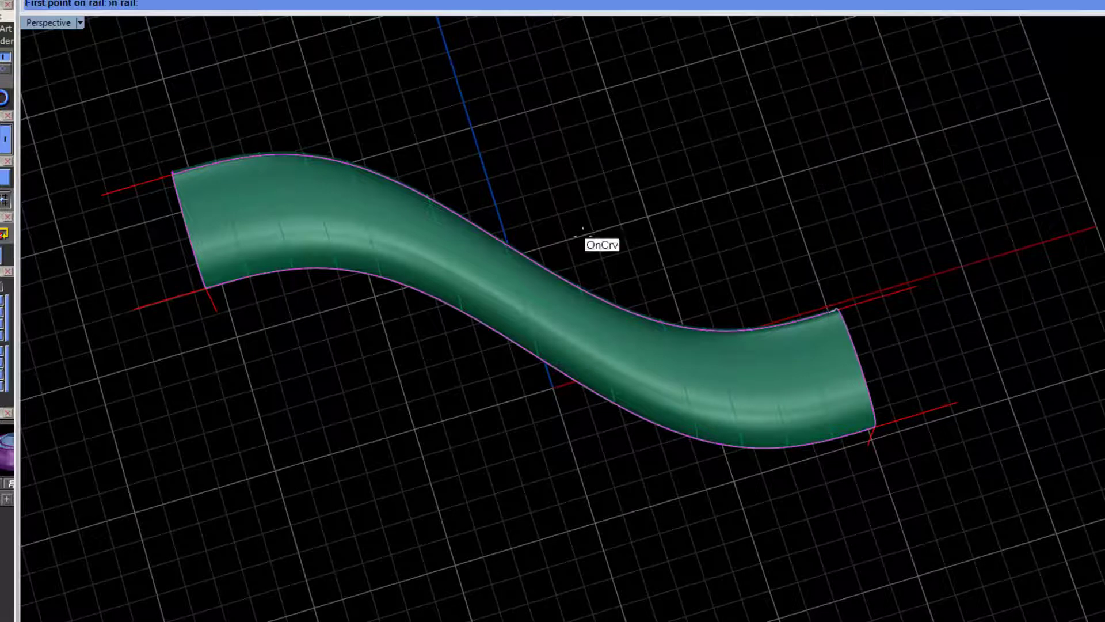
left_click(497, 332)
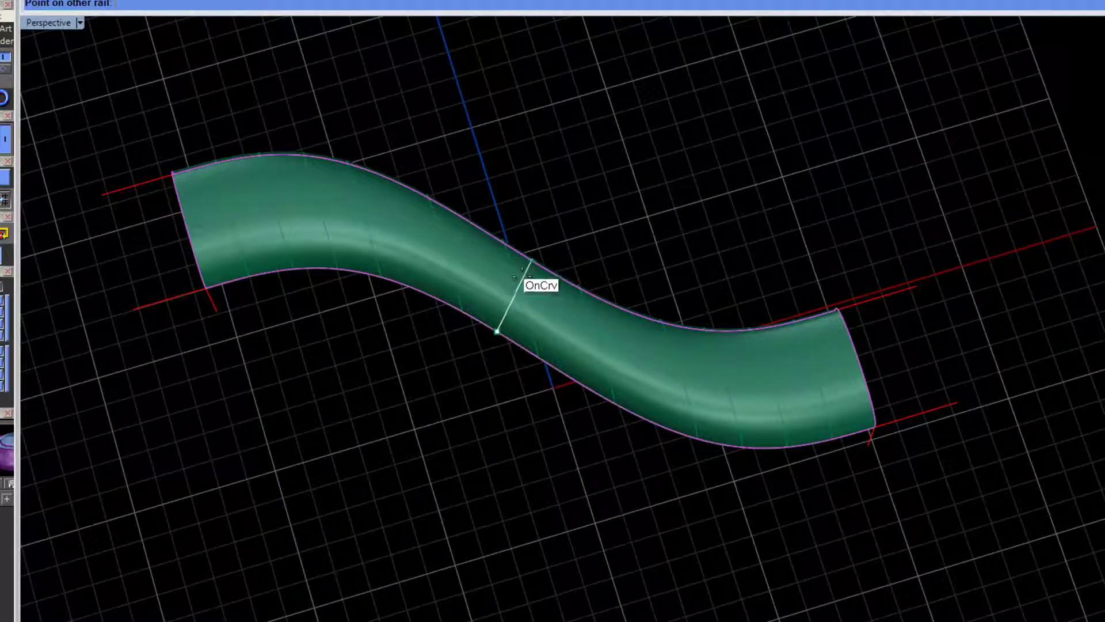
left_click(519, 278)
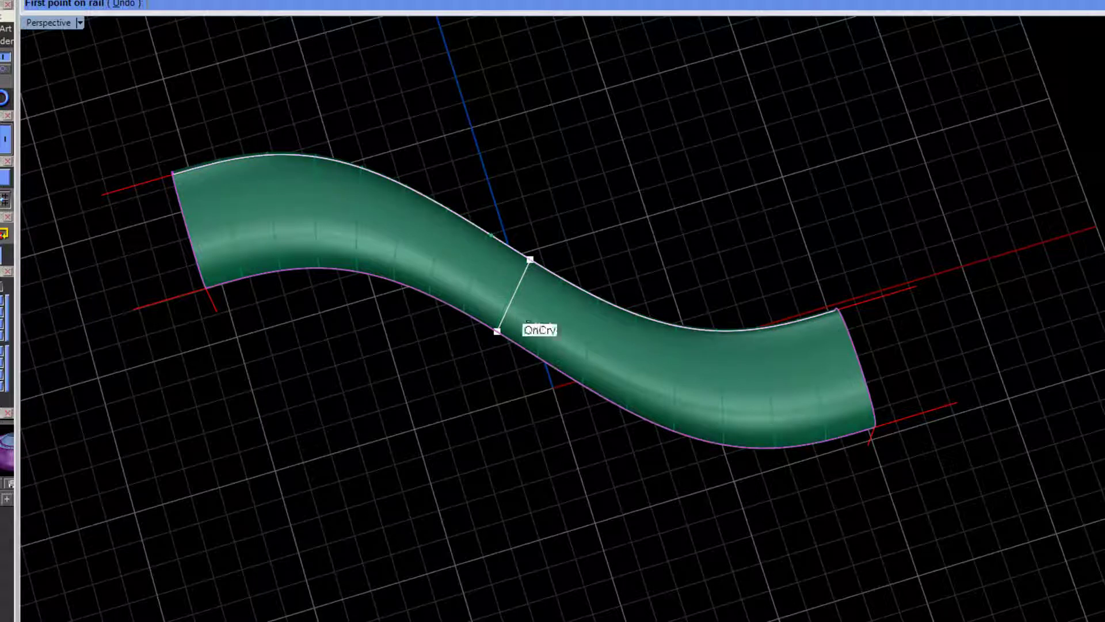
key("Return")
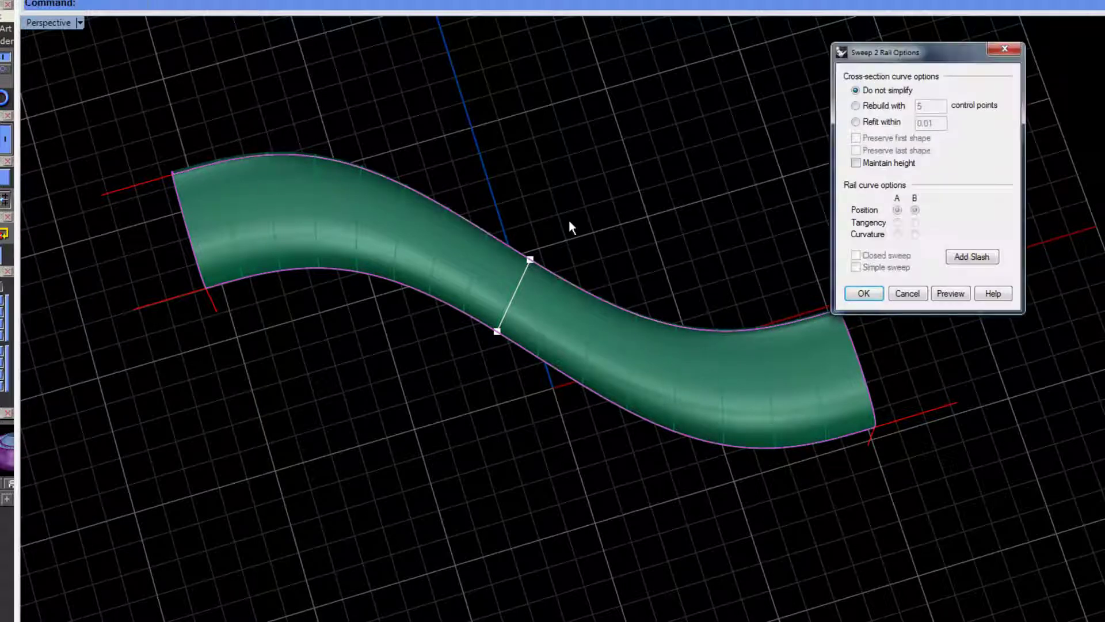
left_click(864, 293)
Move the original horizontal and vertical lines at the negative X end together several times to test the swept surface's history, and deselect them.
right_click_drag(752, 476, 276, 390)
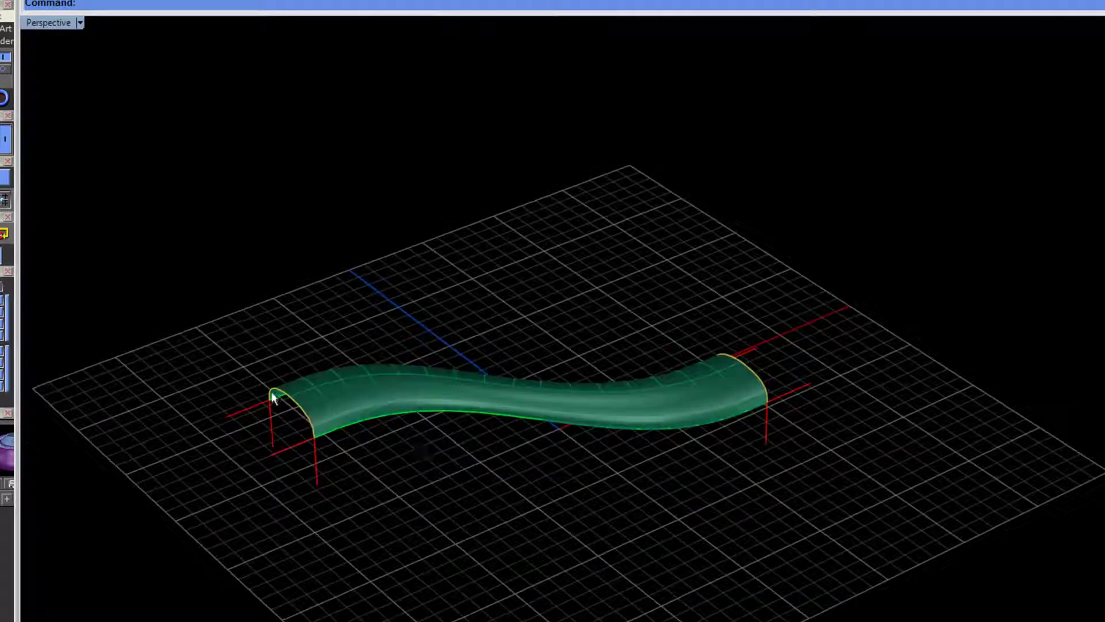
scroll(259, 417, "up", 3)
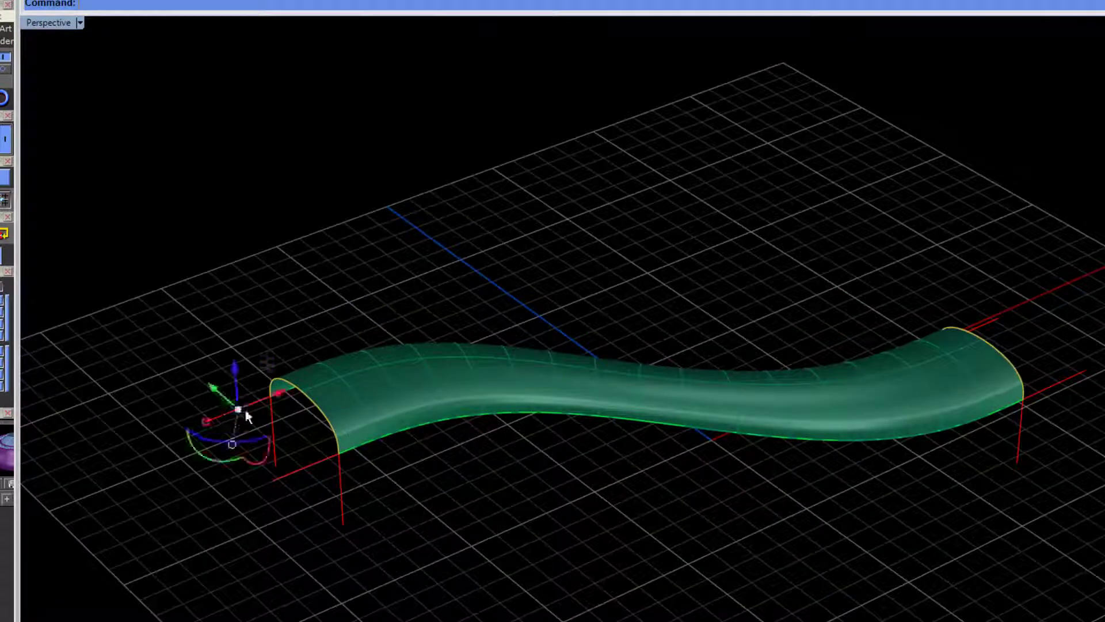
left_click_drag(231, 412, 355, 540)
scroll(408, 535, "down", 2)
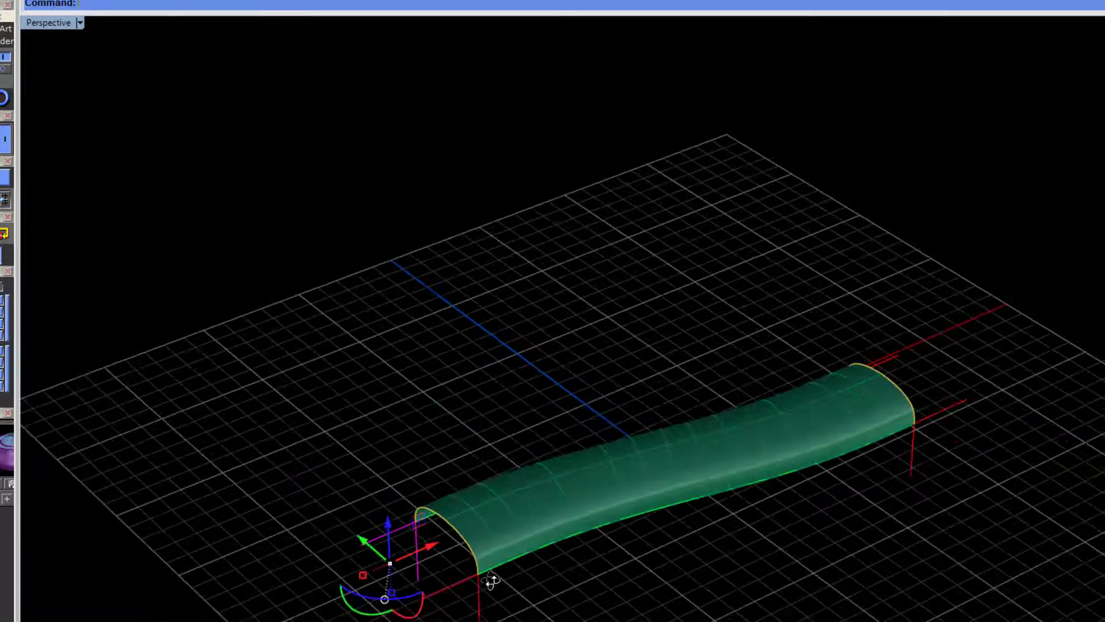
right_click_drag(504, 574, 397, 578)
left_click_drag(379, 478, 323, 267)
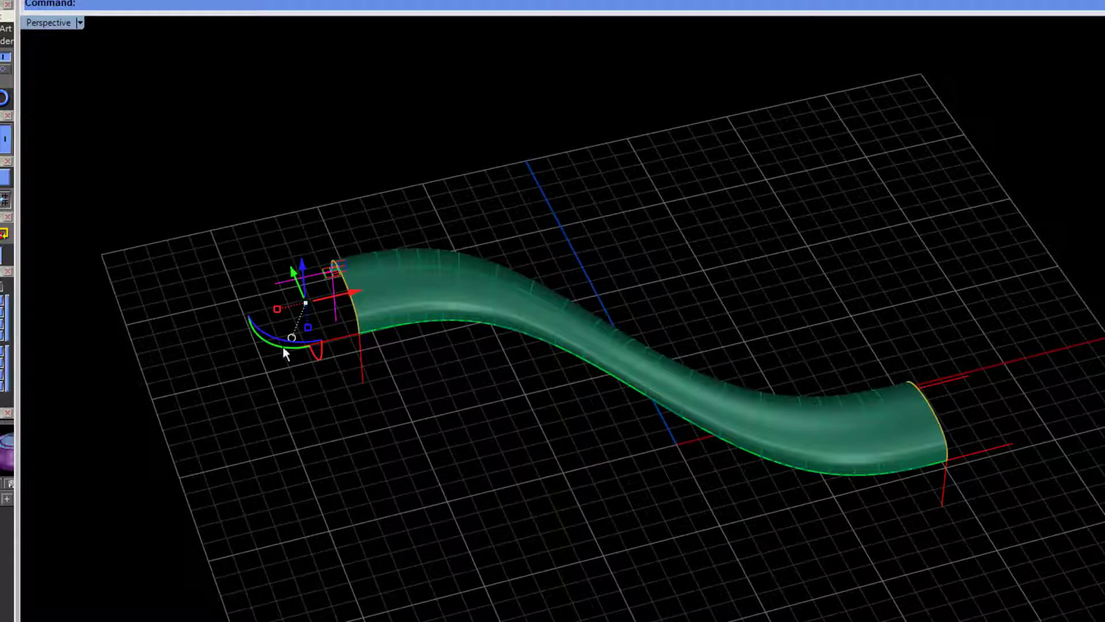
left_click_drag(294, 272, 314, 282)
right_click_drag(558, 464, 511, 464)
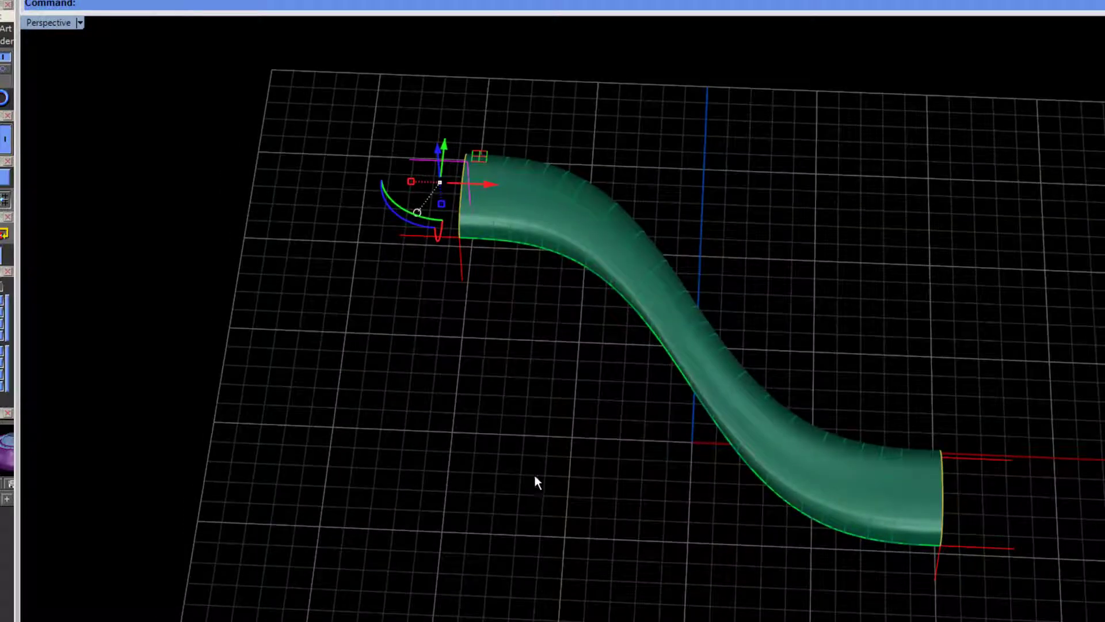
left_click_drag(444, 146, 433, 259)
right_click_drag(467, 461, 521, 417)
left_click(493, 247)
right_click_drag(493, 247, 464, 278)
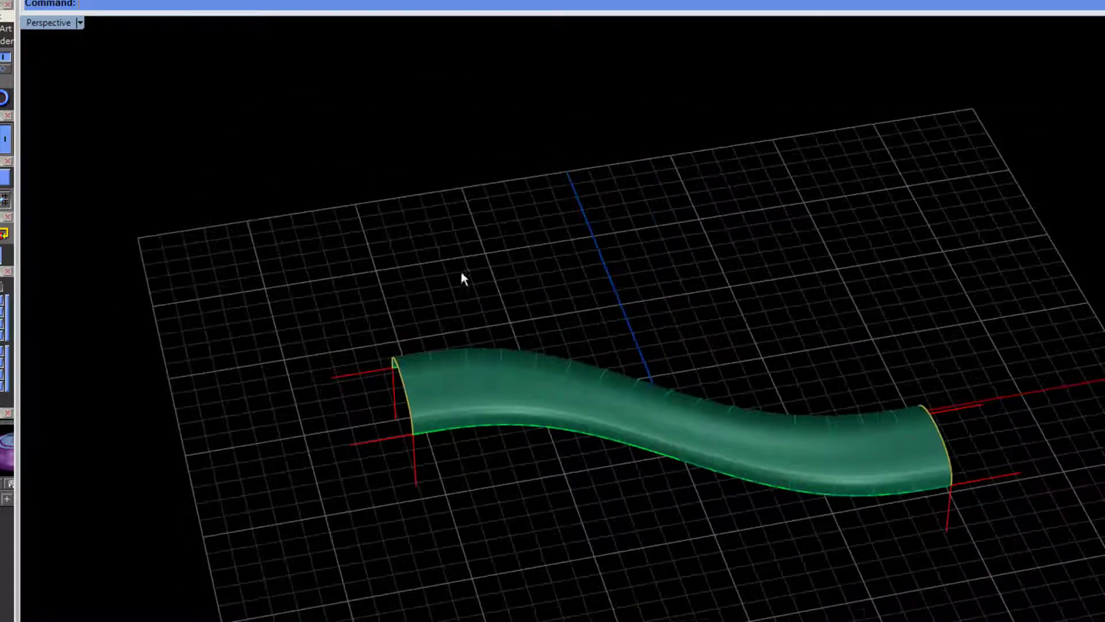
Turn off surface shading, select the original horizontal and vertical lines at the negative X end to point them out, and deselect them.
left_click(5, 139)
right_click_drag(306, 346, 349, 422)
scroll(348, 421, "up", 5)
left_click(373, 405)
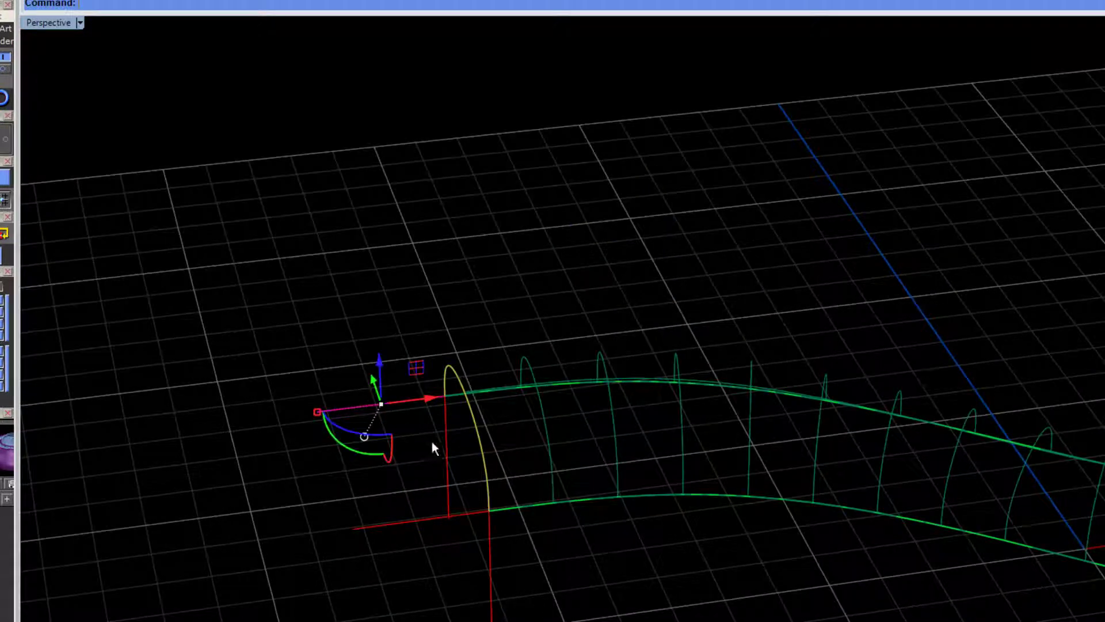
left_click_drag(455, 433, 430, 444)
scroll(430, 444, "down", 2)
scroll(595, 571, "down", 2)
scroll(596, 571, "down", 1)
left_click(590, 566)
scroll(592, 565, "down", 1)
right_click_drag(852, 588, 476, 365, "shift")
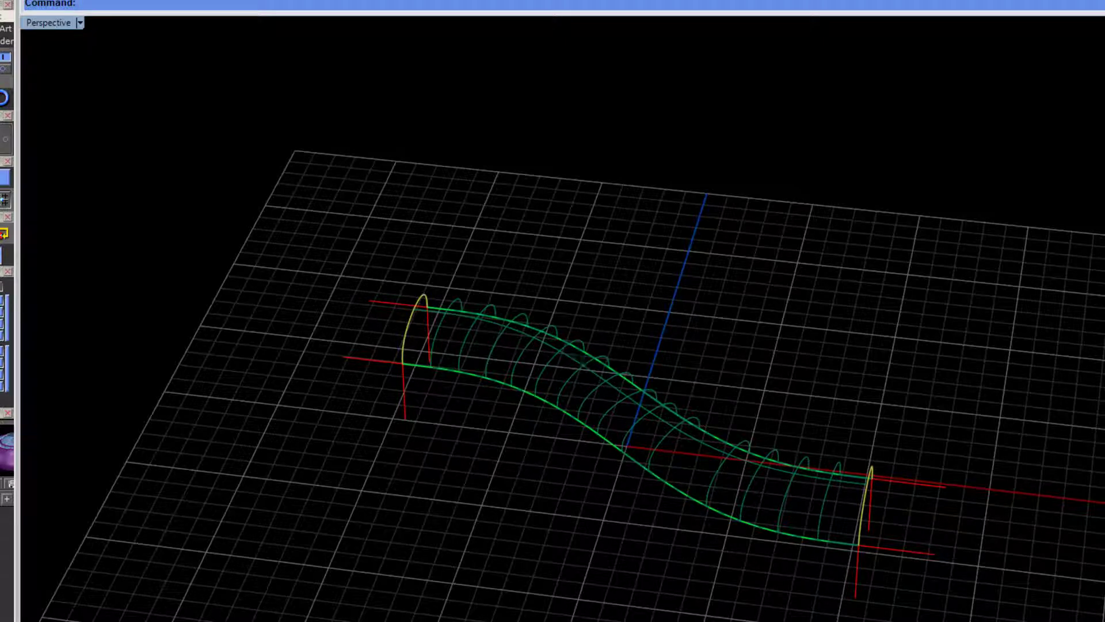
With the swept surface hidden, try moving only the original horizontal line at the negative X end, and undo the move.
key("ctrl+z")
left_click(632, 396)
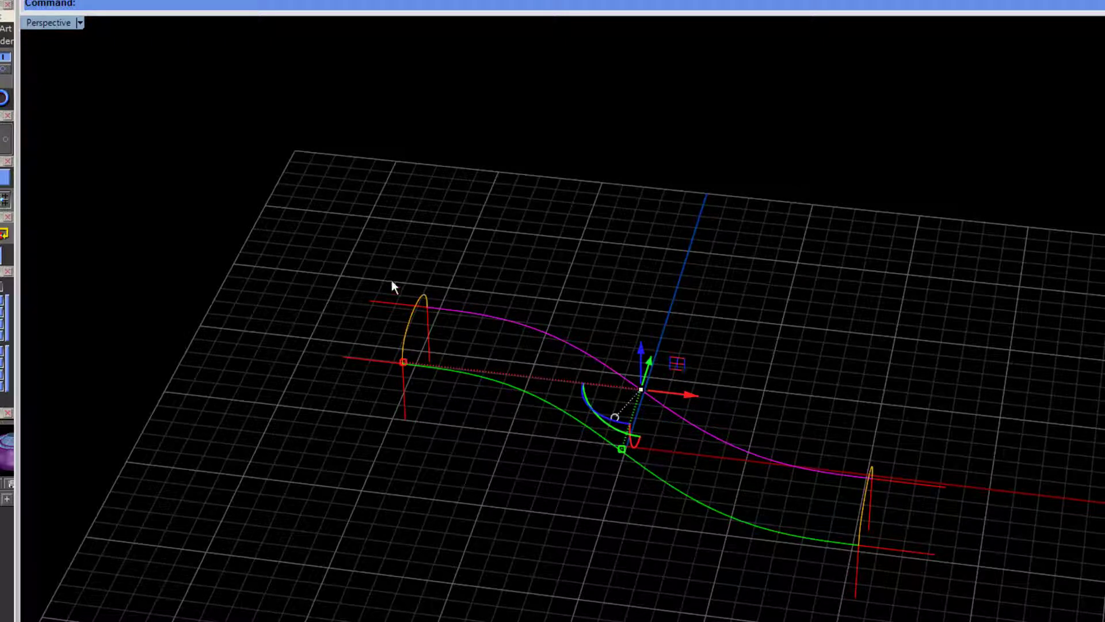
left_click(384, 302)
left_click_drag(410, 274, 433, 240)
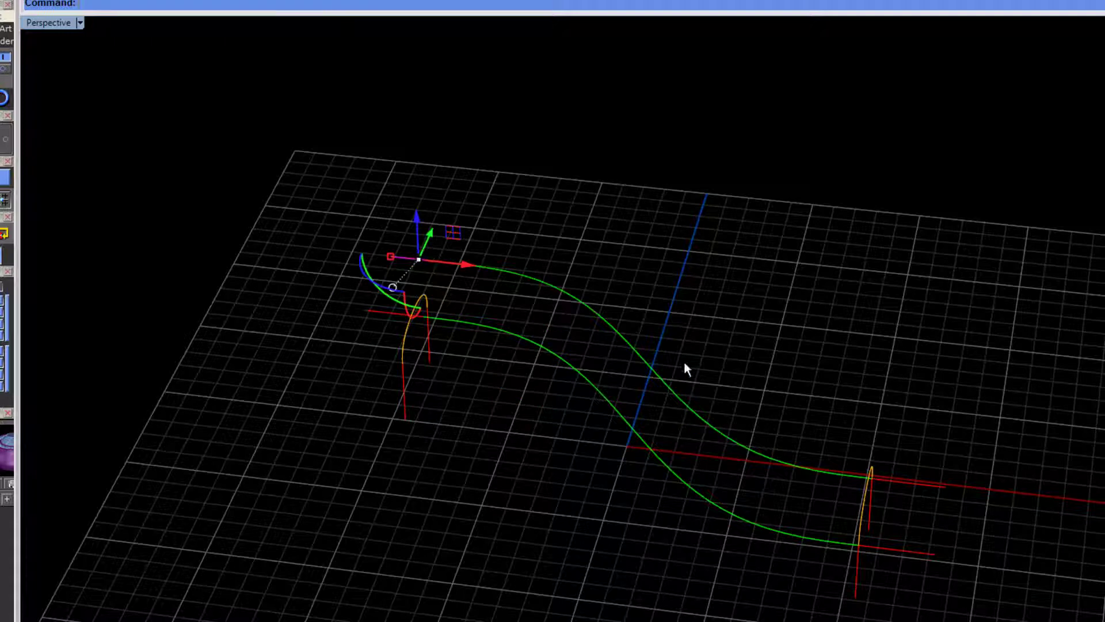
left_click(483, 403)
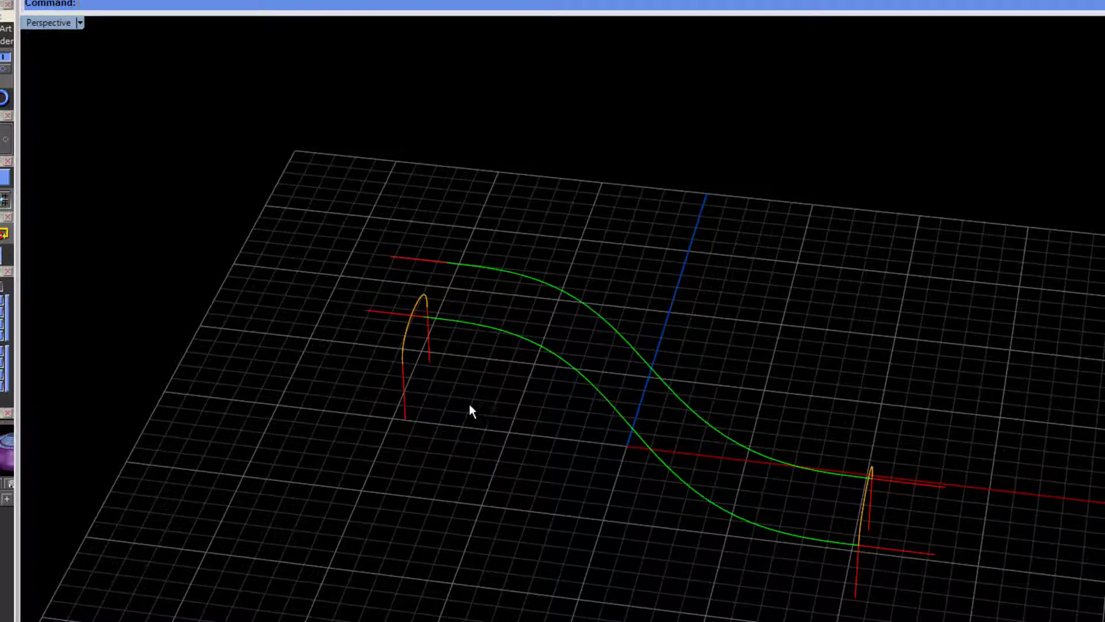
key("ctrl+z")
Select the arched blend curve at the negative X end and its original vertical parent line in turn to examine their relationship, and deselect them.
right_click_drag(442, 404, 451, 399)
left_click(396, 355)
right_click_drag(397, 362, 425, 467)
scroll(419, 484, "up", 3)
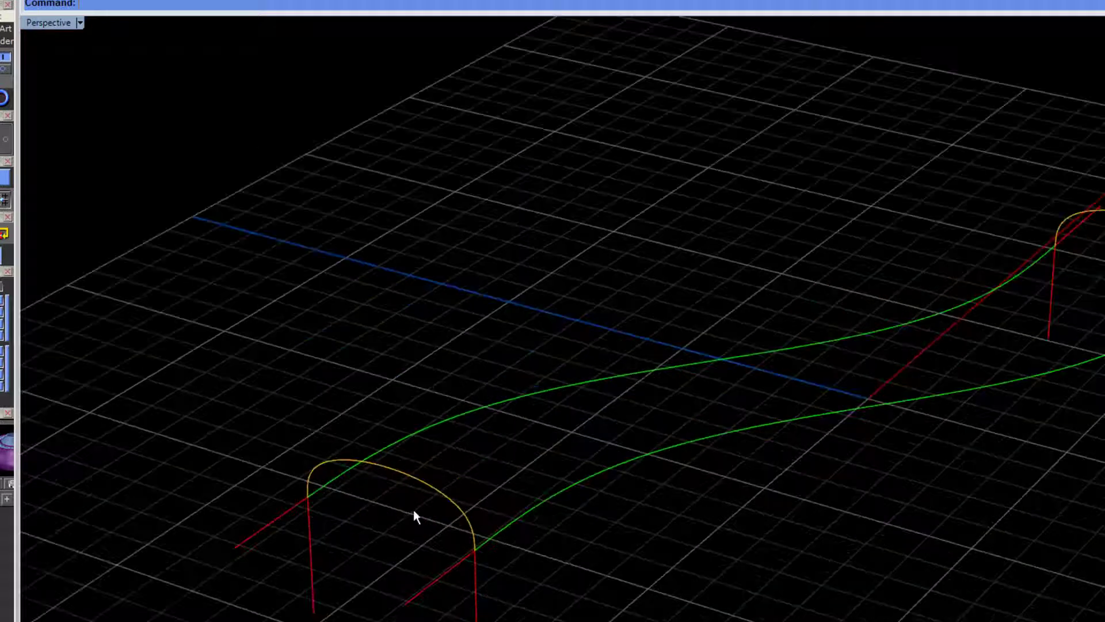
left_click(441, 484)
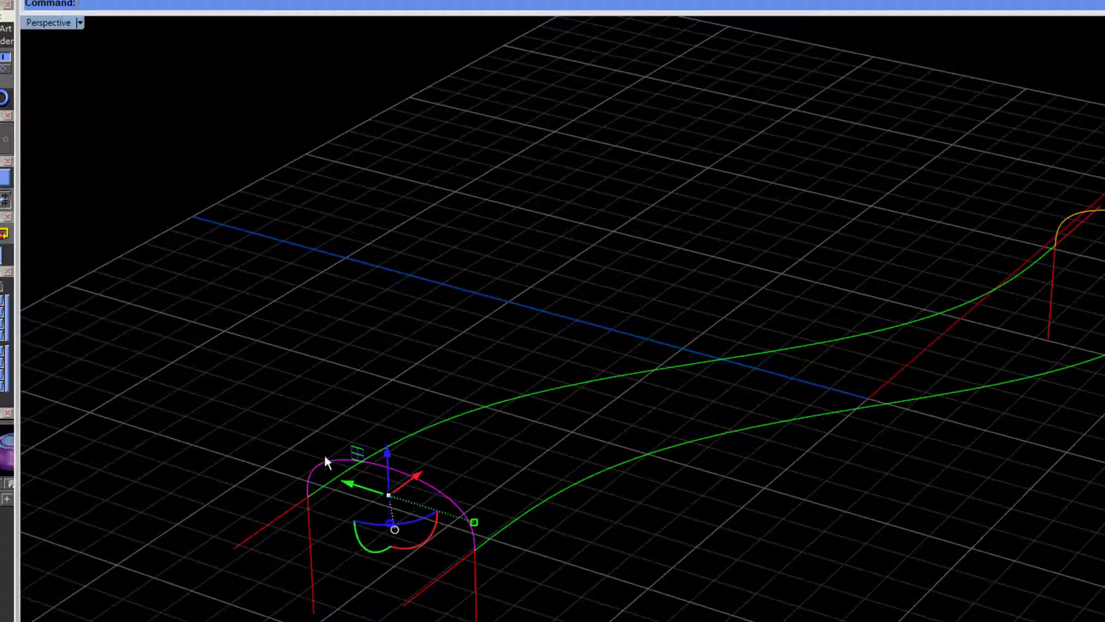
key("Escape")
left_click(309, 553)
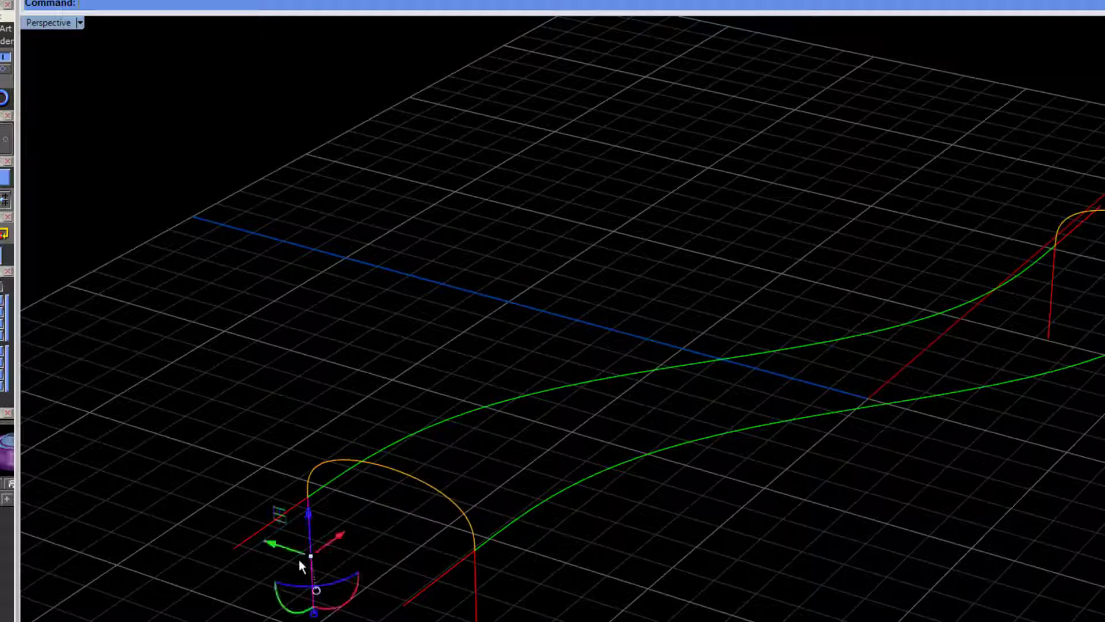
left_click_drag(513, 595, 457, 621)
left_click(586, 583)
Show the Metal 01 layer with the swept surface again.
scroll(586, 584, "down", 3)
right_click_drag(800, 535, 710, 551)
left_click(2, 313)
right_click_drag(784, 568, 802, 505)
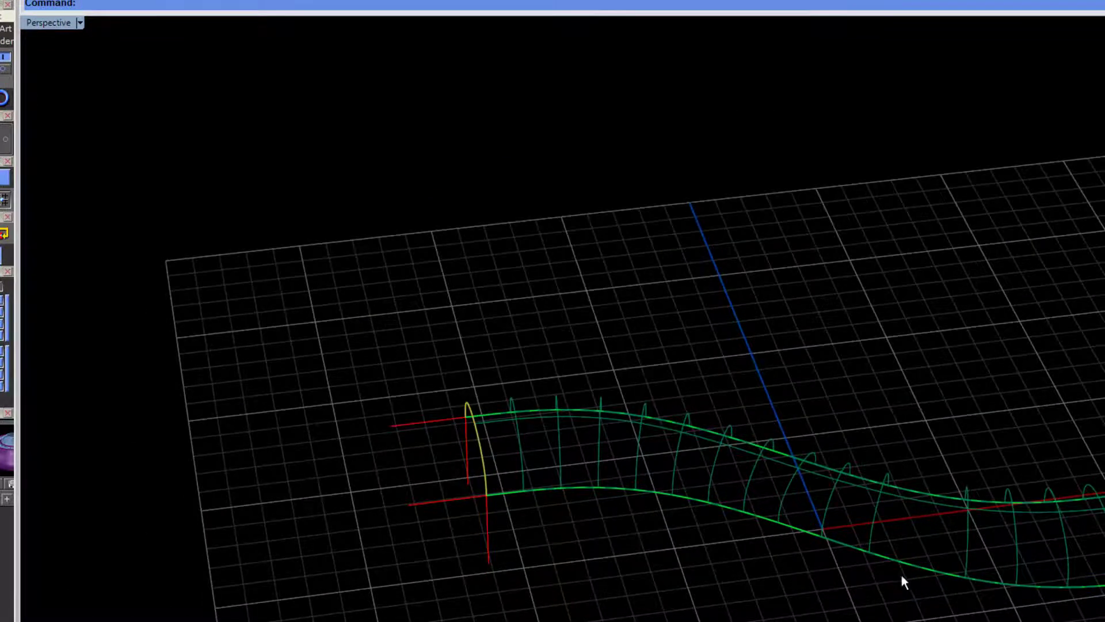
right_click_drag(815, 461, 713, 434, "shift")
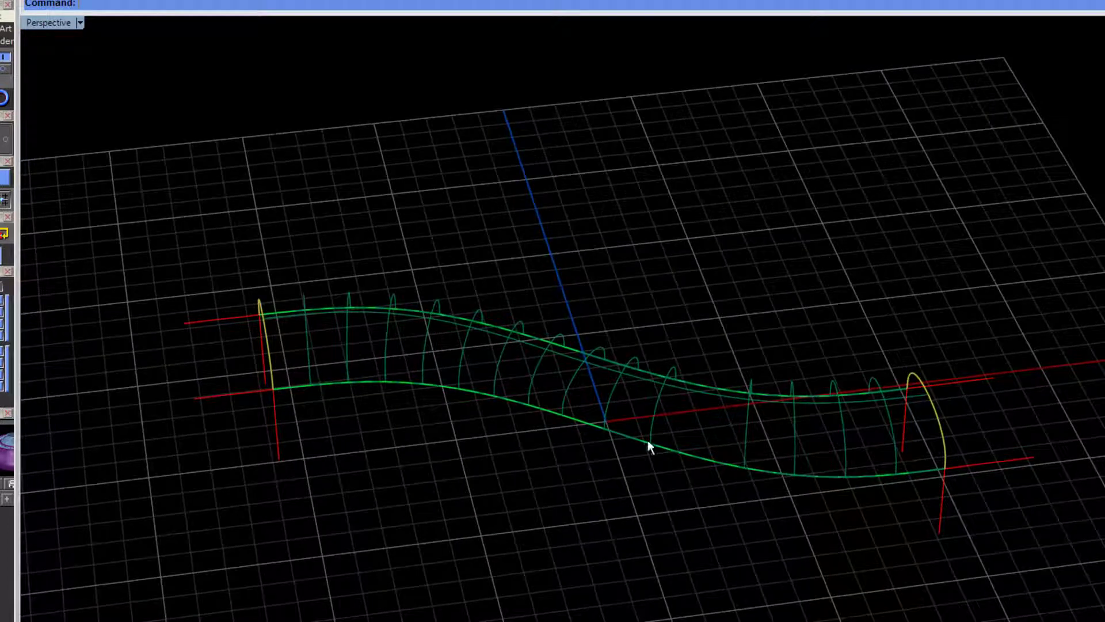
Try moving the original horizontal and vertical lines at the negative X end together with the sweep shown, and undo the move.
right_click_drag(404, 471, 361, 469)
left_click_drag(221, 413, 194, 420)
left_click(175, 401, "shift")
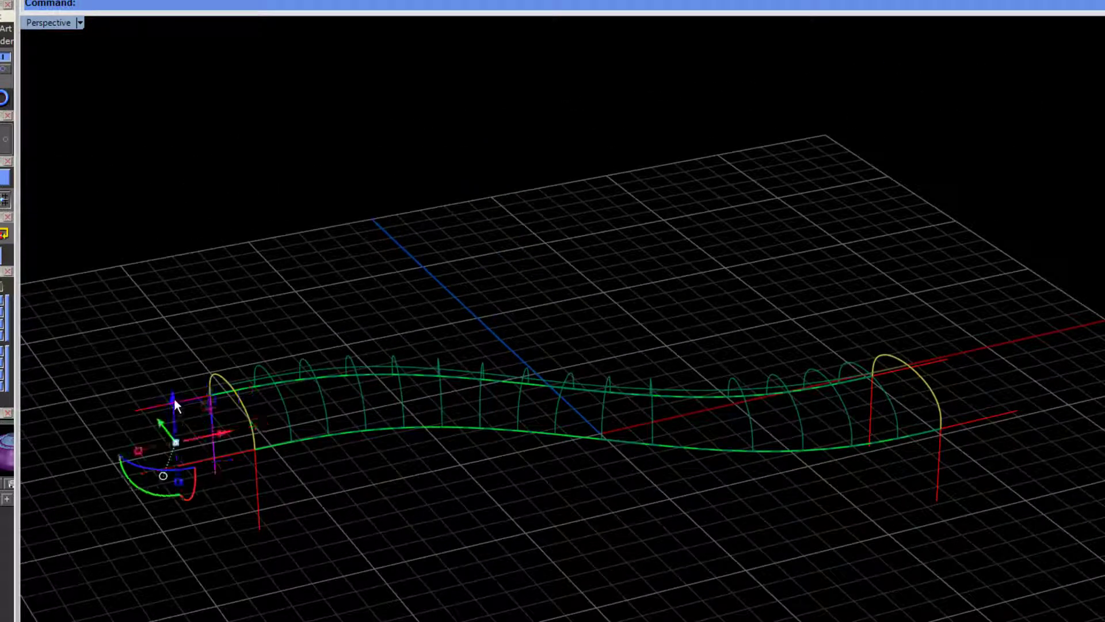
left_click_drag(159, 419, 145, 178)
right_click_drag(314, 368, 428, 397)
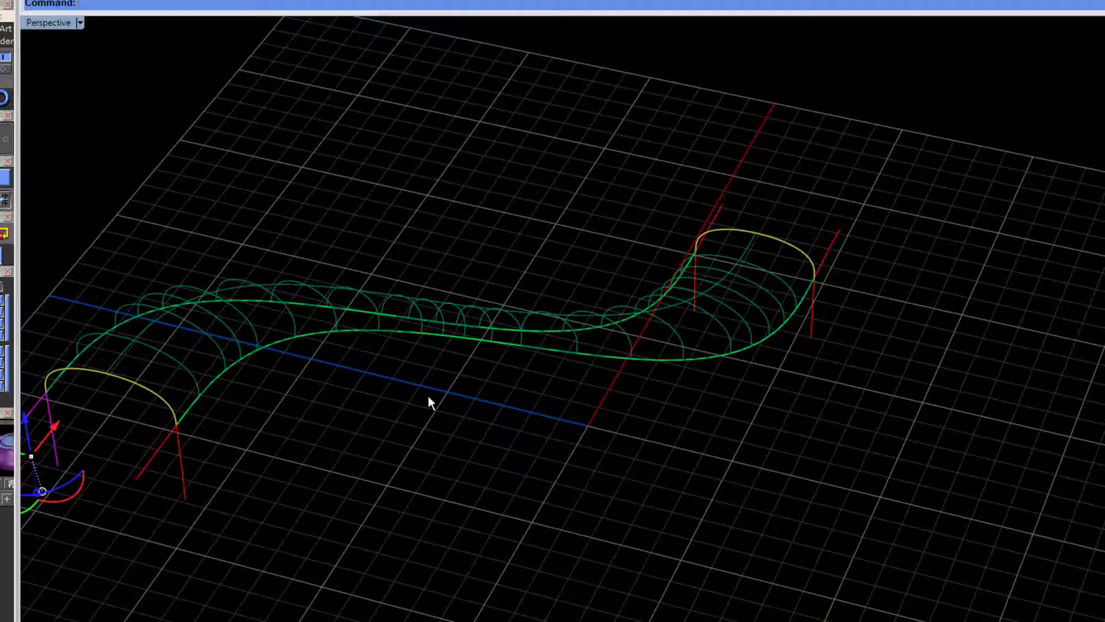
key("ctrl+z")
Try rotating only the original vertical line at the negative X end in different directions, and undo the rotations.
right_click_drag(118, 586, 554, 502, "shift")
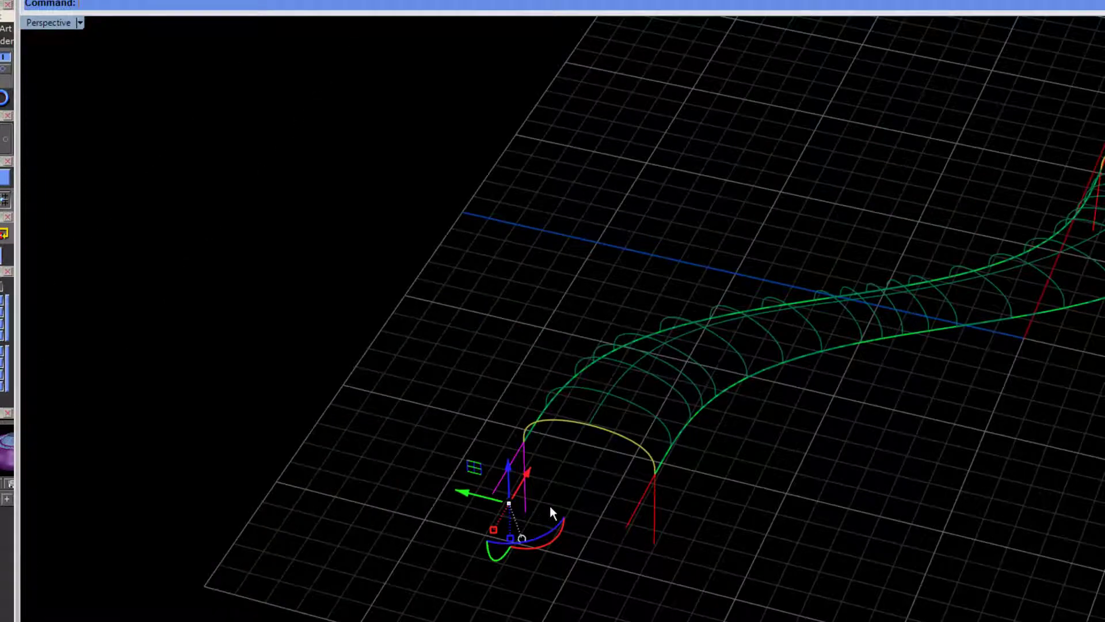
left_click(550, 506)
scroll(561, 477, "up", 4)
left_click_drag(554, 467, 487, 529)
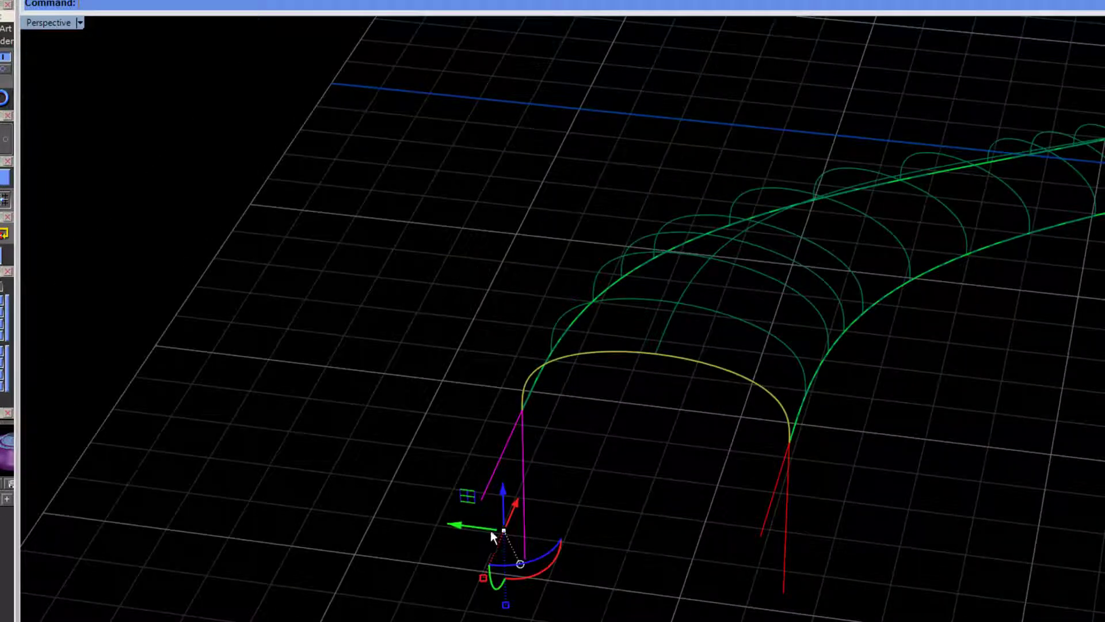
left_click_drag(574, 481, 511, 530)
right_click_drag(511, 530, 551, 530)
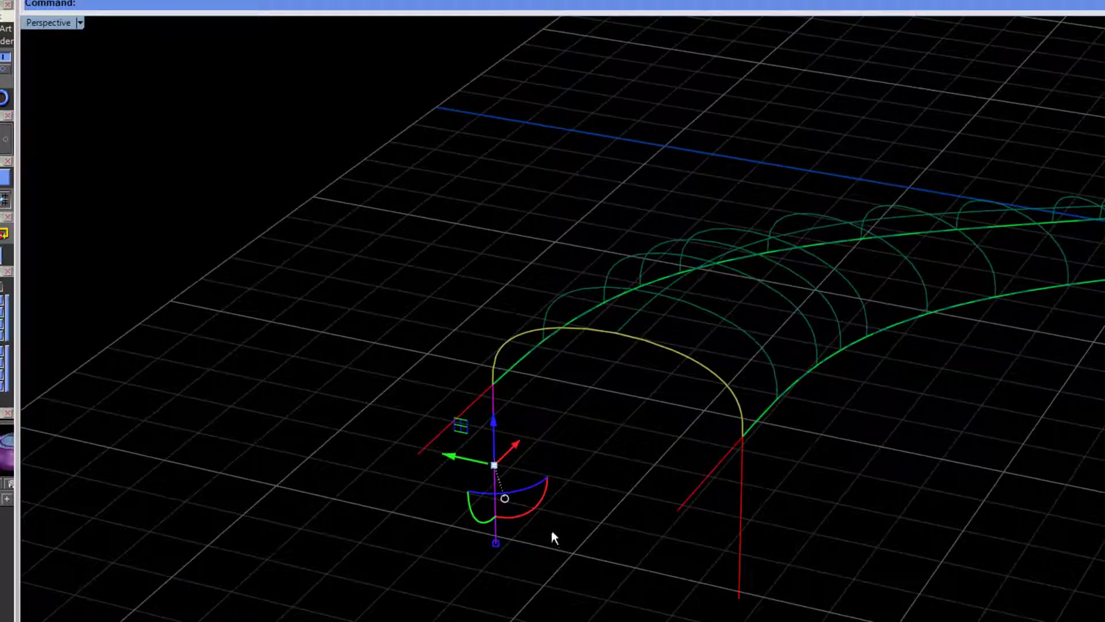
left_click_drag(525, 519, 493, 522)
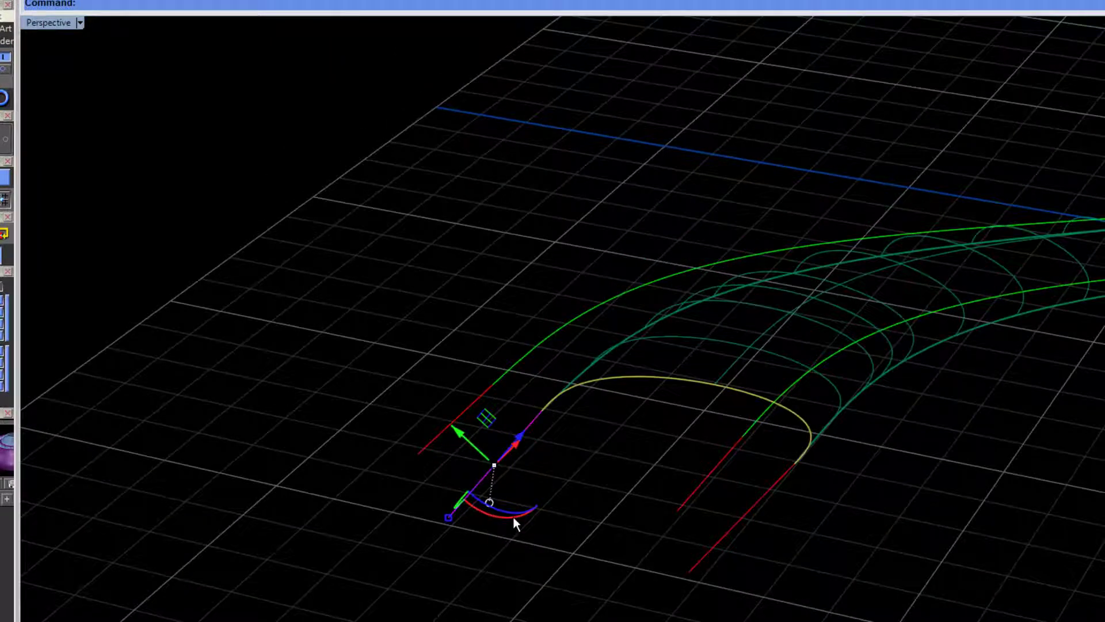
key("ctrl+z")
left_click_drag(516, 515, 565, 510)
key("ctrl+z")
Rotate the original horizontal and vertical lines at the negative X end together, and view the sweep in shaded display.
left_click_drag(548, 427, 424, 443)
left_click_drag(494, 526, 506, 499)
right_click_drag(507, 500, 703, 439)
left_click(6, 140)
right_click_drag(666, 366, 652, 406)
left_click_drag(623, 480, 609, 540)
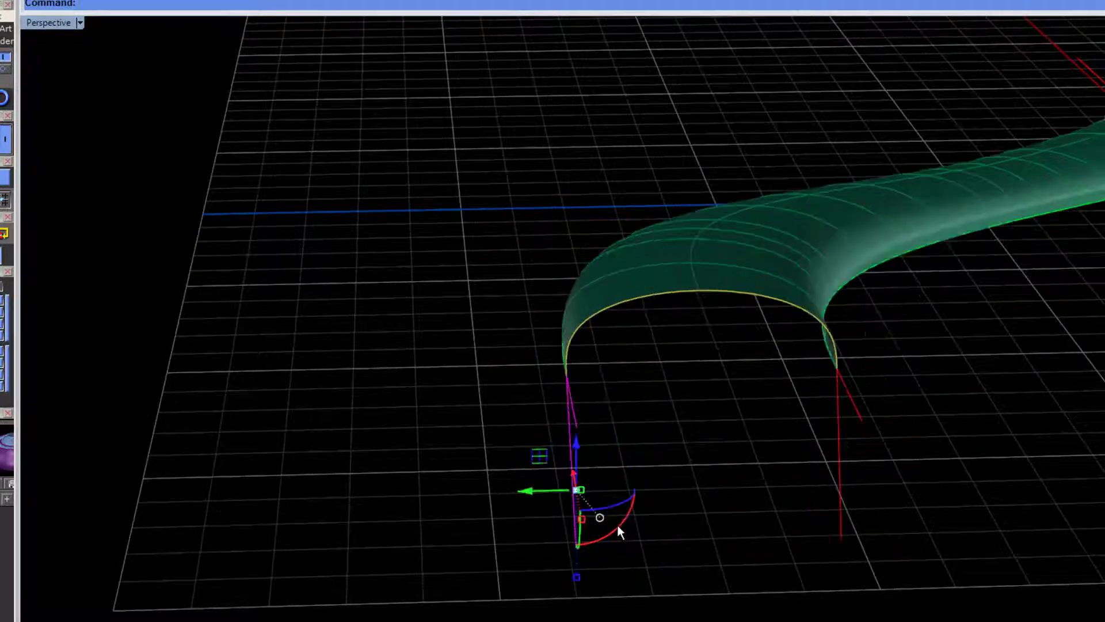
Try moving the copied horizontal and vertical lines at the negative X end outward on their own, and dismiss the history warning.
right_click_drag(828, 460, 689, 461)
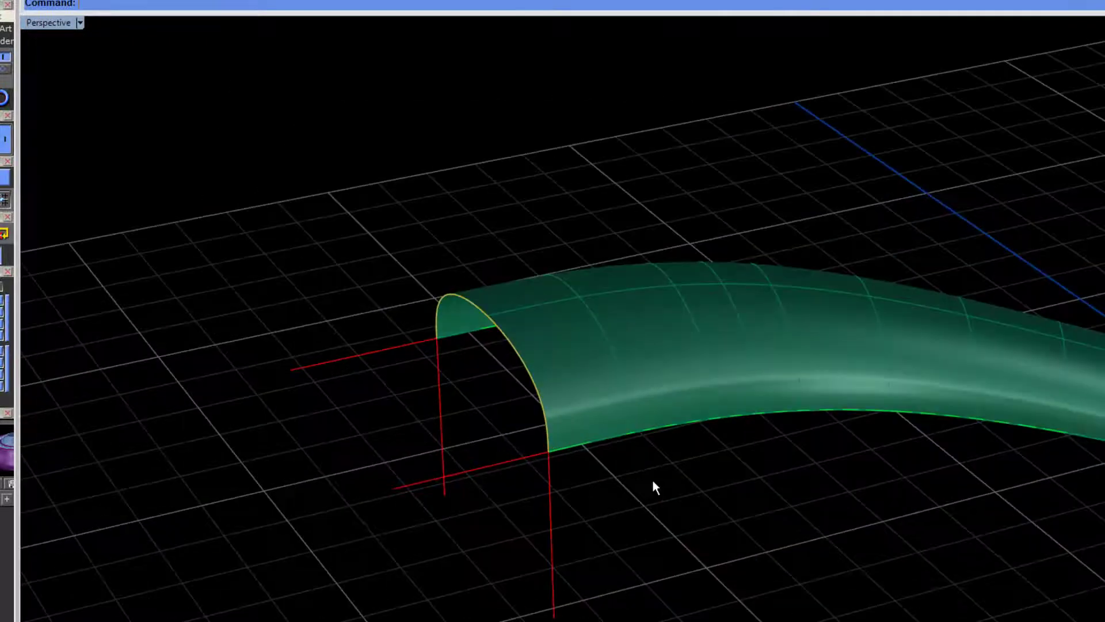
left_click_drag(570, 536, 521, 534)
left_click(496, 468, "shift")
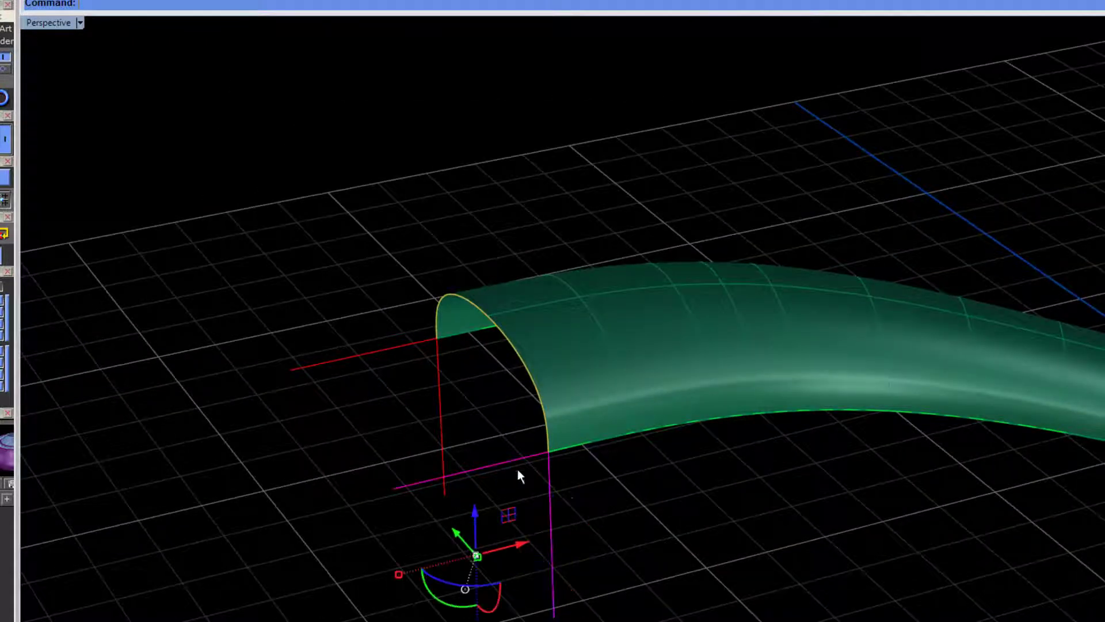
right_click_drag(555, 469, 574, 499)
scroll(688, 553, "down", 4)
right_click_drag(679, 535, 667, 358, "shift")
scroll(666, 359, "down", 2)
left_click_drag(554, 366, 630, 461)
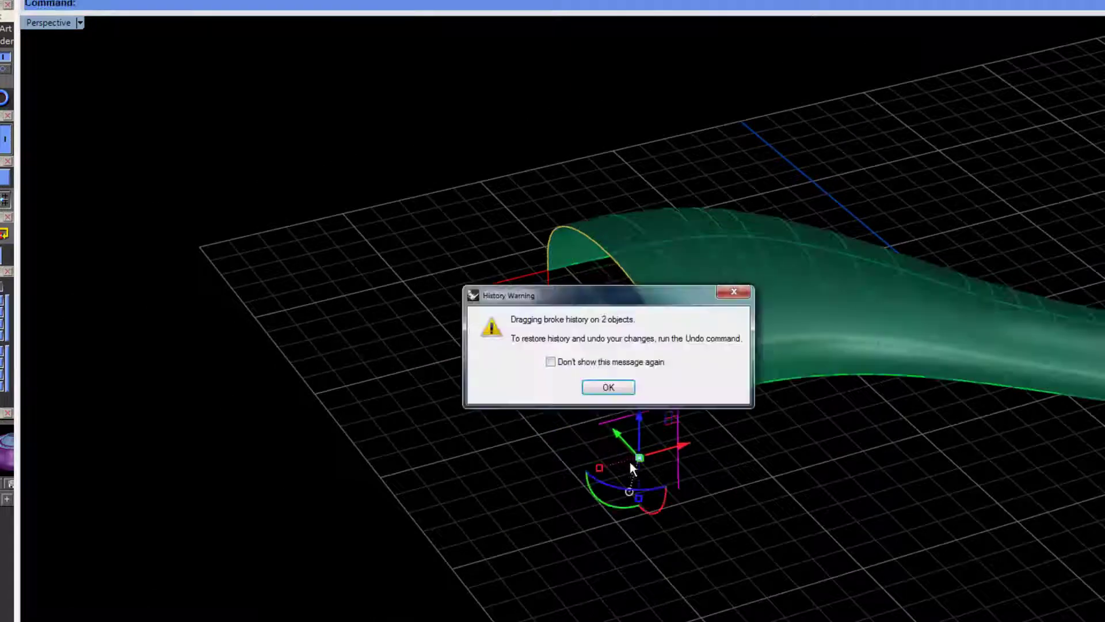
left_click(608, 387)
right_click_drag(679, 449, 749, 459)
right_click_drag(855, 458, 688, 467, "shift")
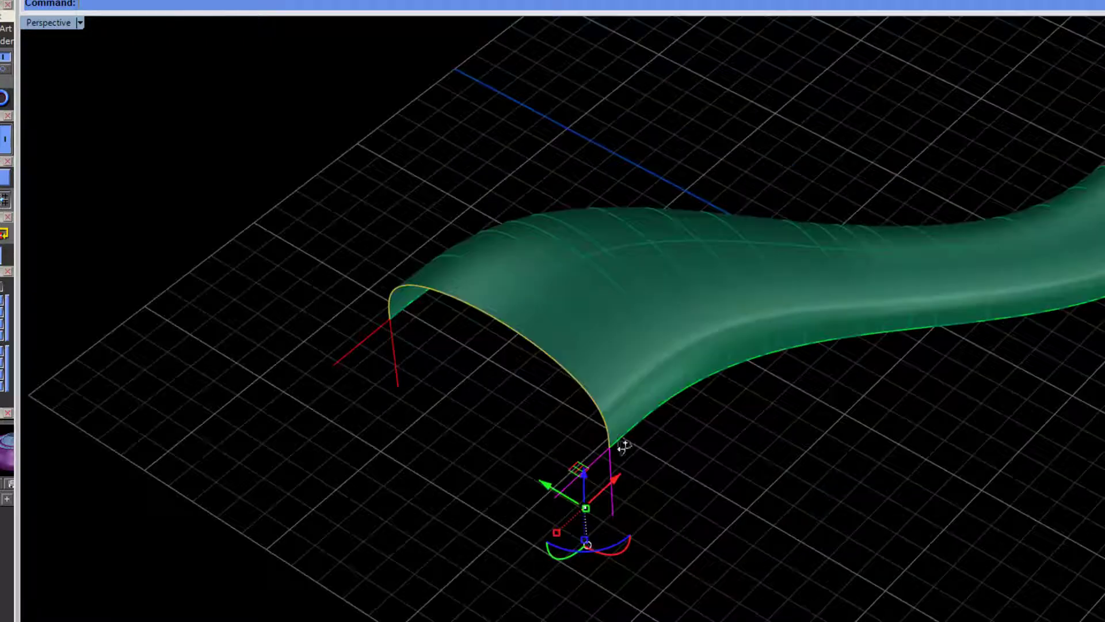
right_click_drag(547, 420, 377, 545)
right_click_drag(684, 519, 600, 495)
scroll(599, 495, "up", 3)
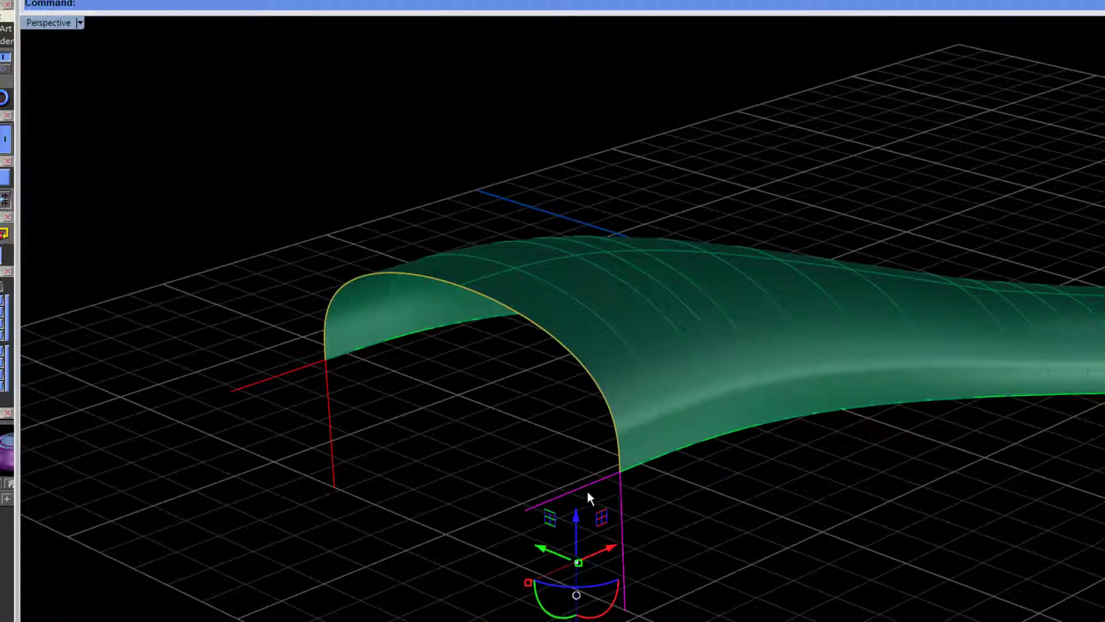
Select the original horizontal and vertical lines at the negative X end and try moving them back and forth across the sweep's width.
left_click(330, 411)
left_click(345, 385)
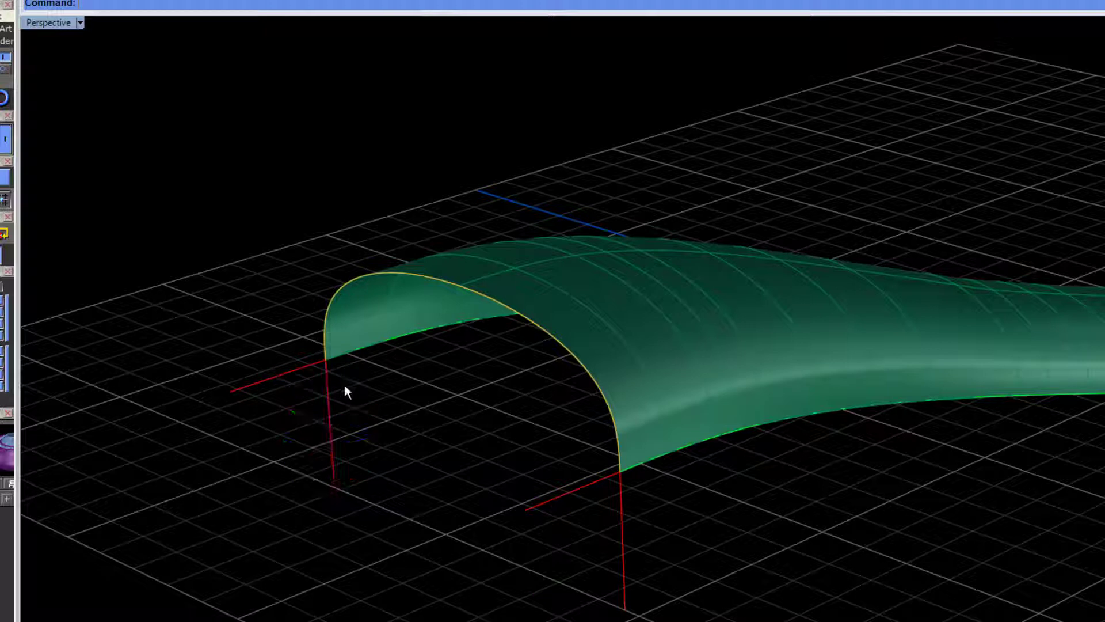
left_click_drag(252, 385, 239, 375)
right_click_drag(355, 382, 477, 436)
left_click_drag(259, 357, 432, 444)
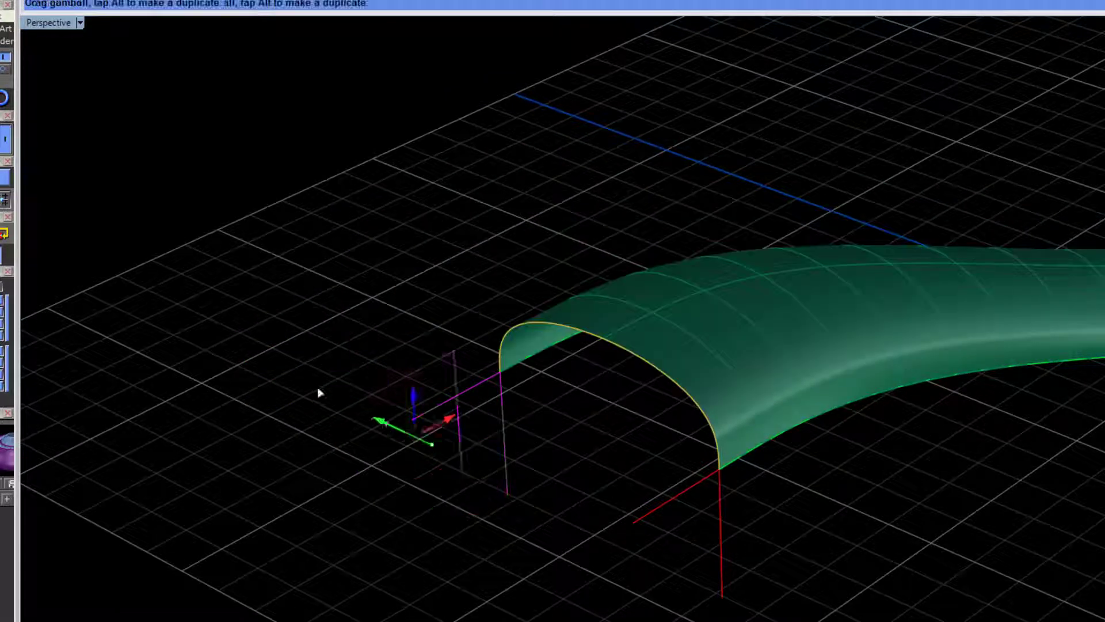
left_click_drag(352, 409, 274, 372)
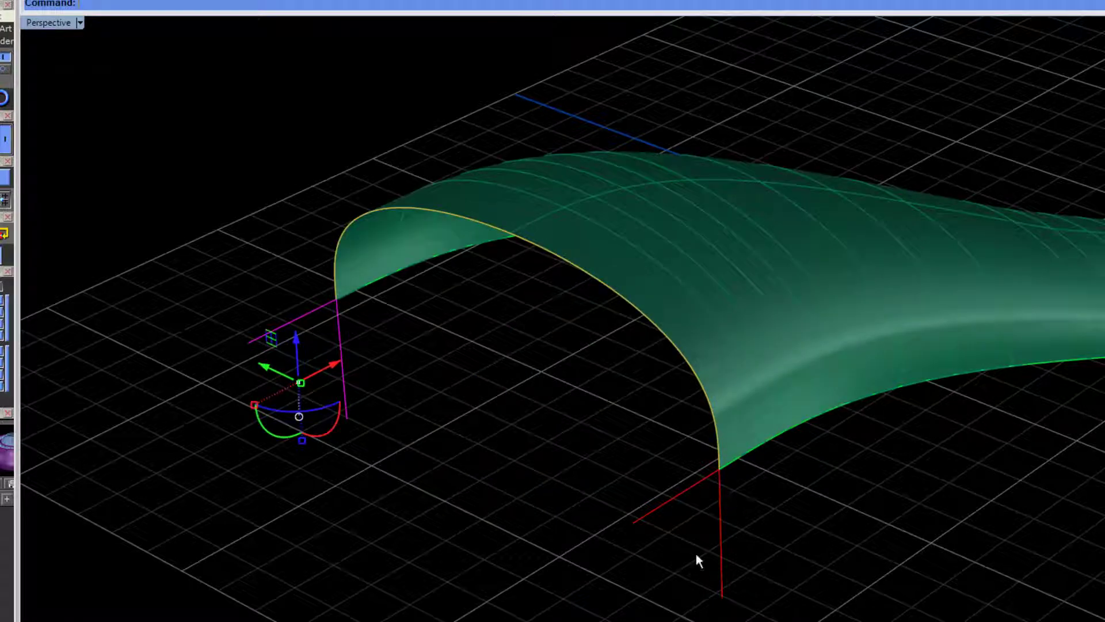
left_click_drag(274, 371, 384, 438)
scroll(680, 444, "down", 5)
right_click_drag(679, 445, 625, 441, "shift")
right_click_drag(788, 469, 693, 482, "shift")
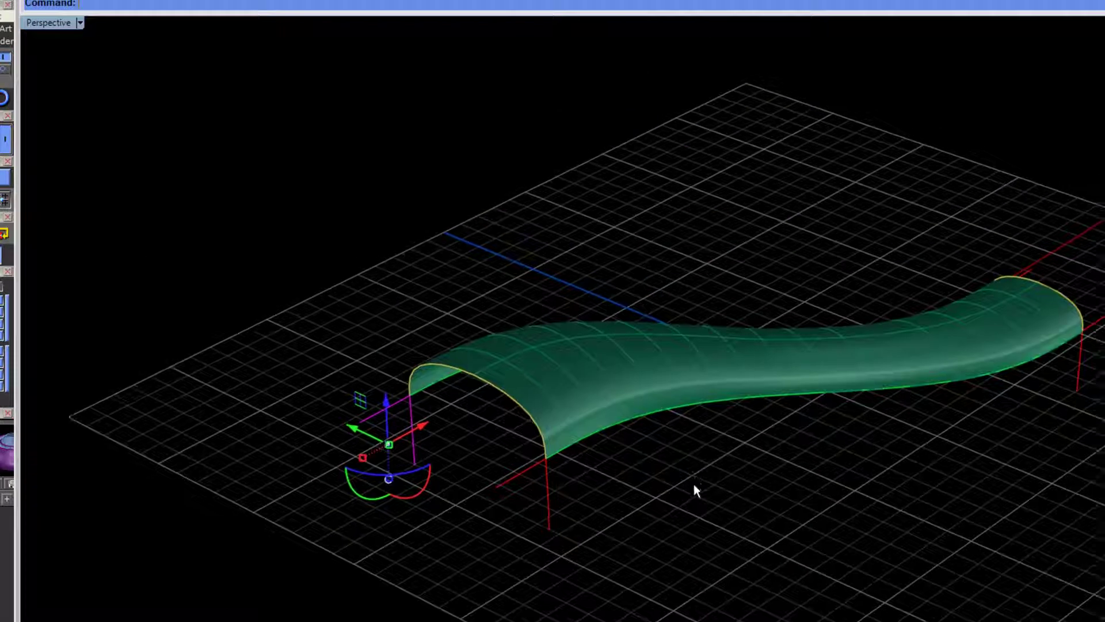
Undo the trial moves of the original and copied lines at the negative X end, and clear the selection.
key("ctrl+z")
key("ctrl+z")
key("ctrl+z")
key("ctrl+z")
key("ctrl+z")
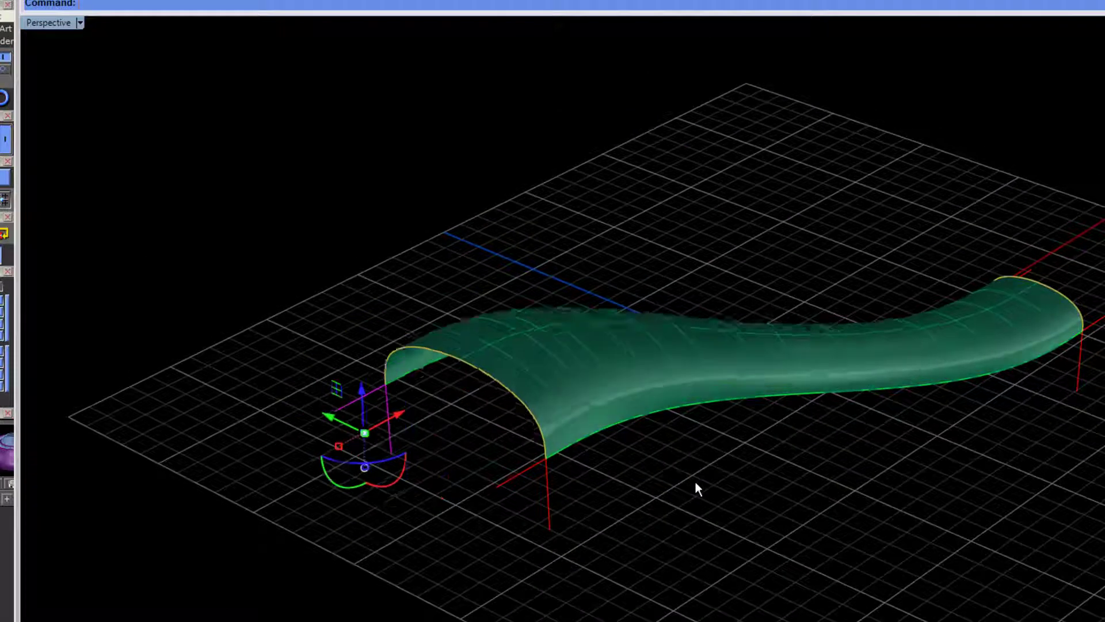
key("ctrl+z")
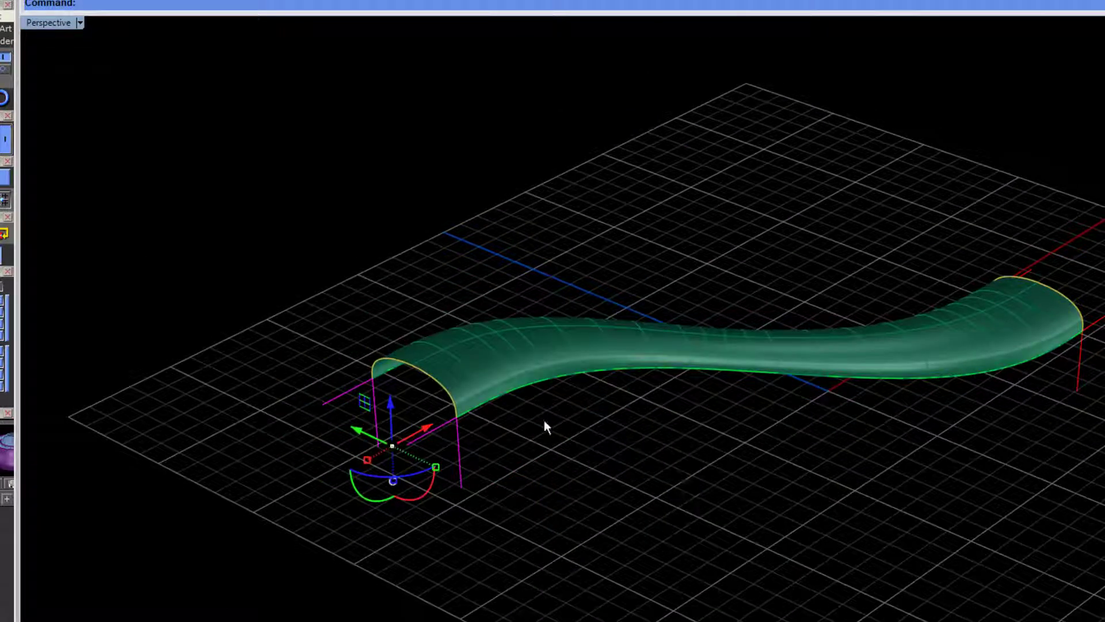
left_click(523, 433)
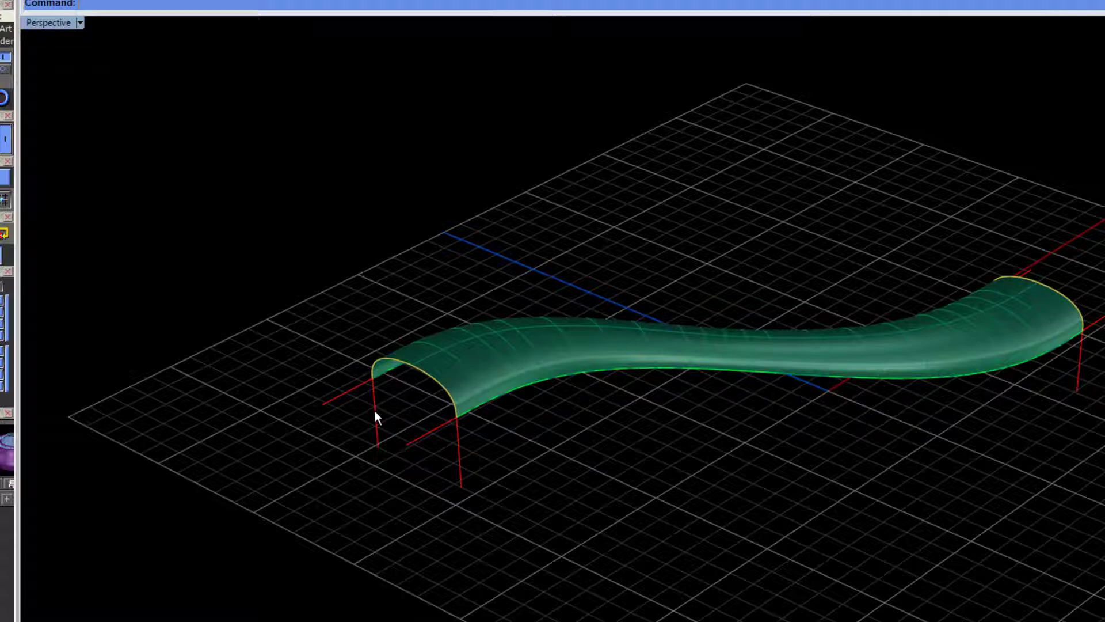
Move the copied horizontal and vertical lines away from the originals to widen the sweep, dismiss the history warning, and deselect them.
left_click_drag(415, 455, 397, 438)
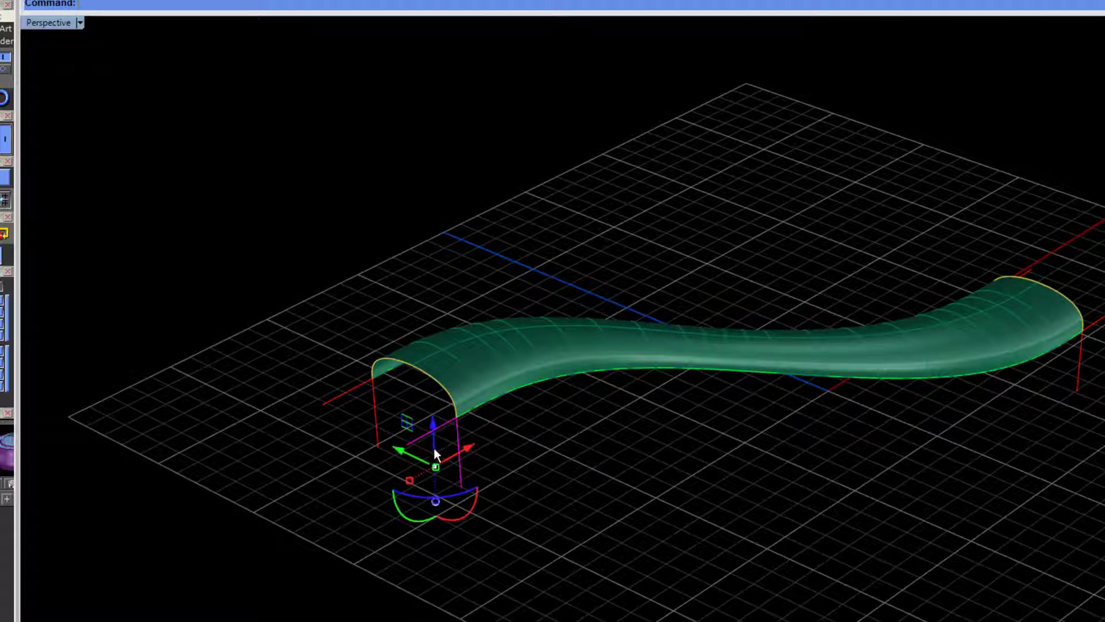
left_click_drag(400, 449, 487, 514)
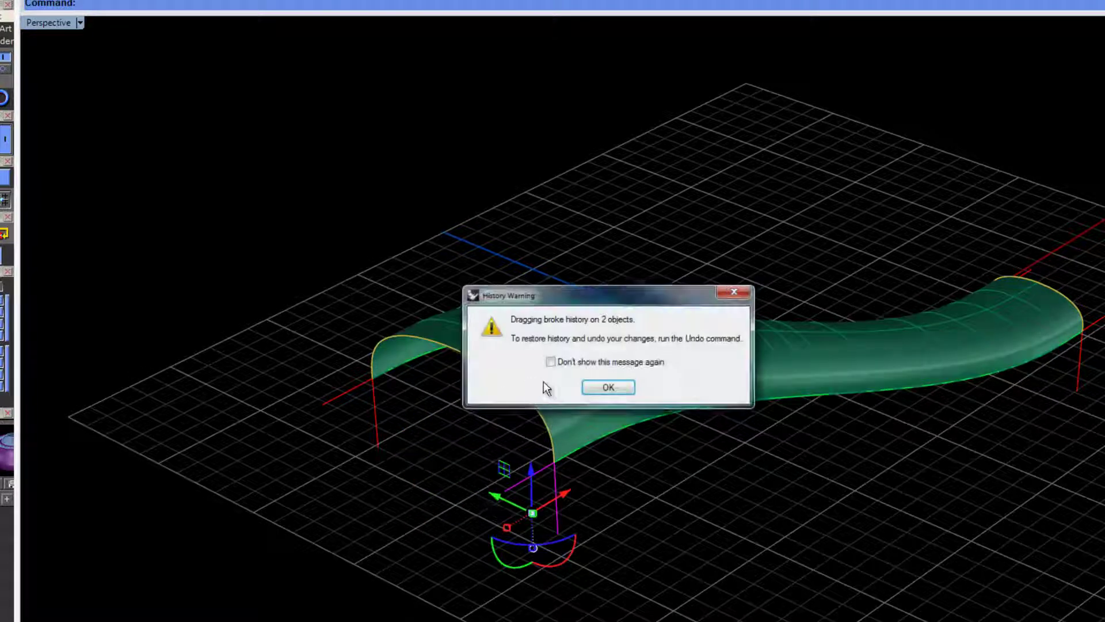
left_click(588, 390)
right_click_drag(669, 491, 465, 419)
left_click(458, 426)
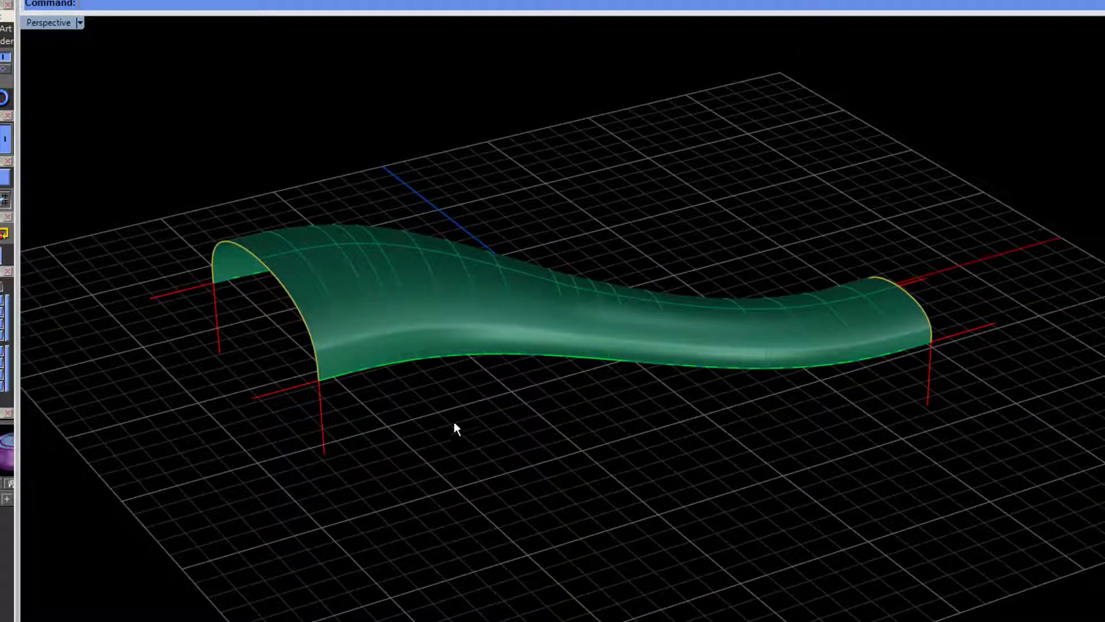
Delete all objects in the model and import project 5, the ring with a gem, from the Matrix 7.5 Demo projects.
left_click_drag(977, 154, 125, 478)
key("Delete")
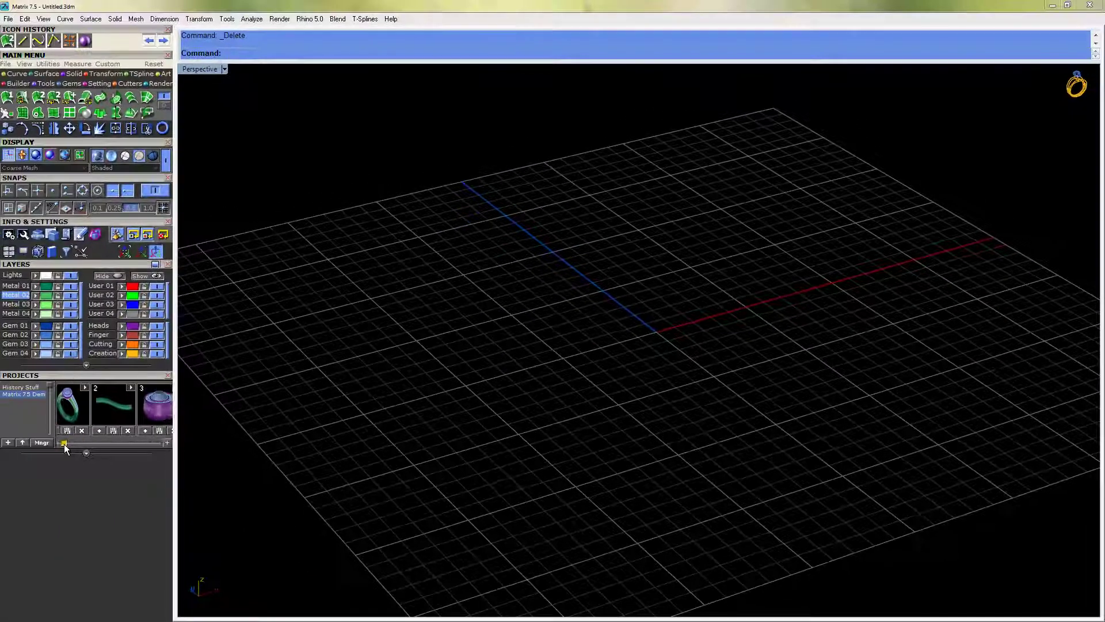
left_click_drag(64, 444, 108, 443)
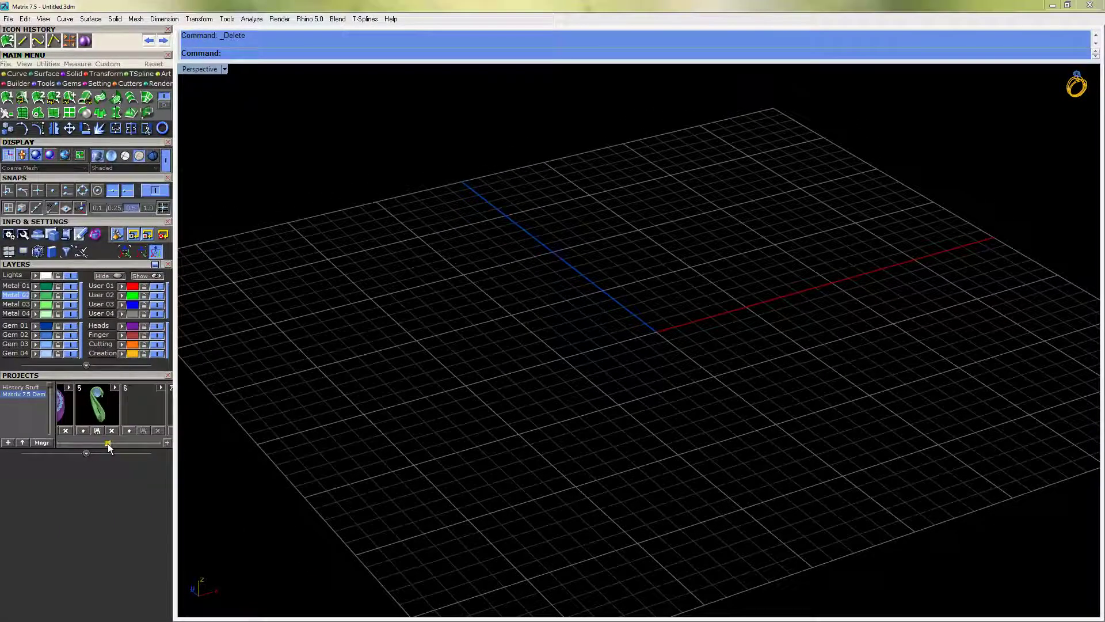
left_click(116, 389)
left_click(345, 359)
Try moving the outer blend curve's control point at the positive X side of the ring shank, and undo the moves.
right_click_drag(351, 359, 481, 320)
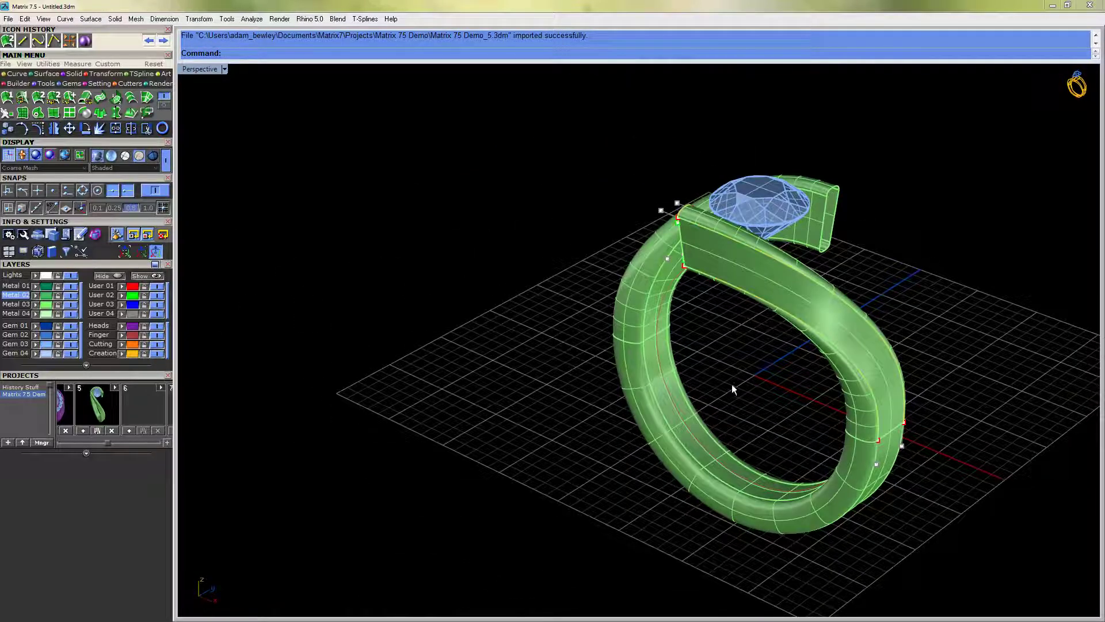
right_click_drag(737, 382, 624, 365, "shift")
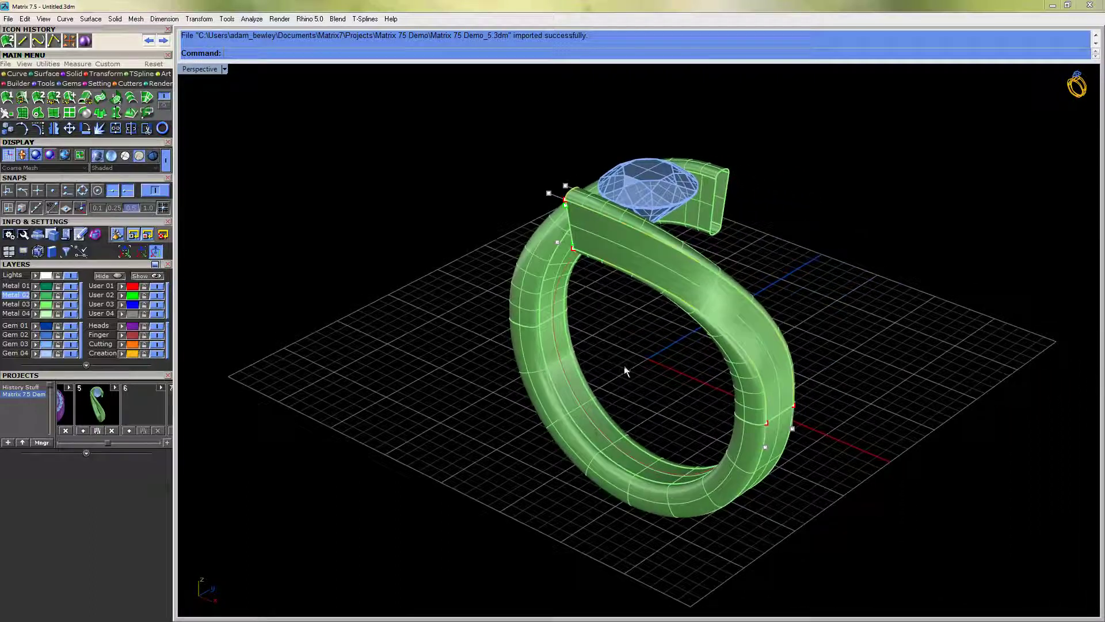
right_click_drag(681, 390, 727, 377)
right_click_drag(752, 335, 540, 318)
scroll(670, 260, "up", 4)
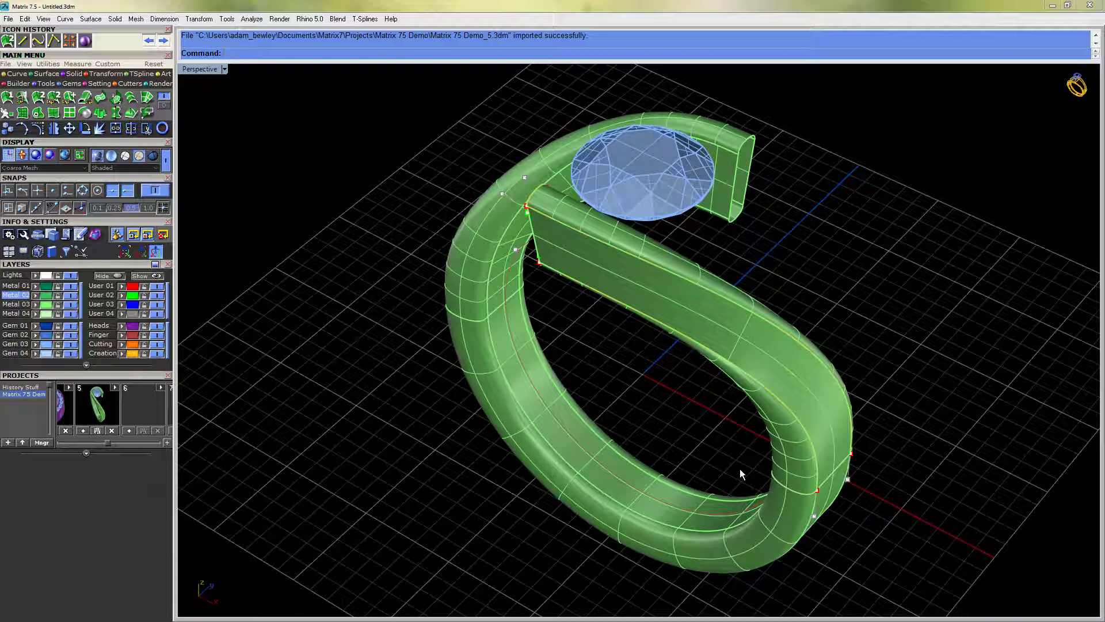
left_click(852, 455)
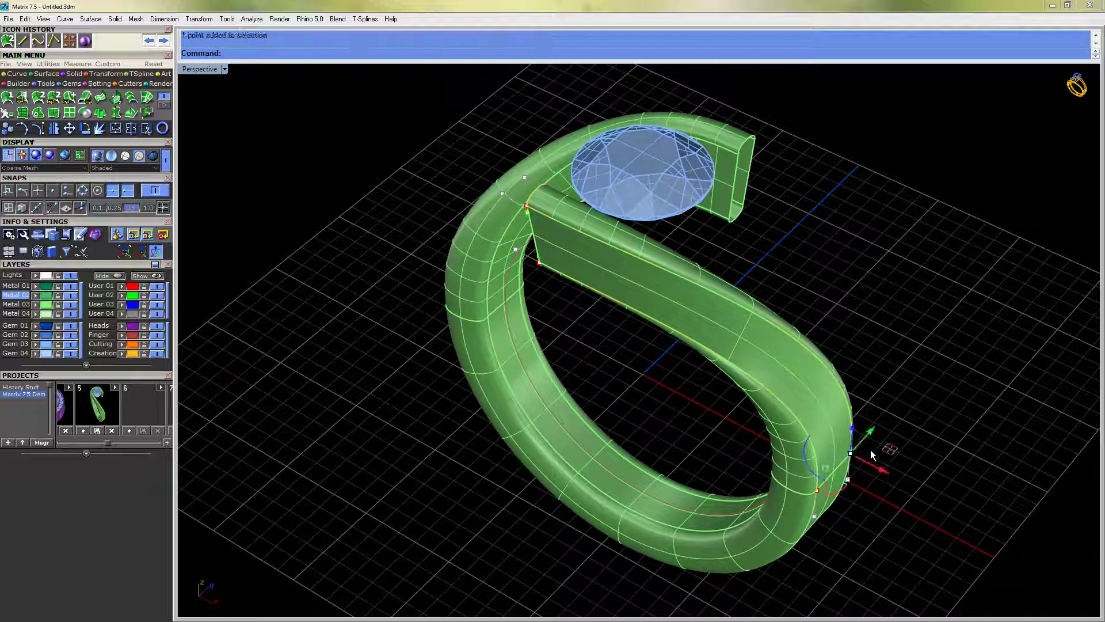
right_click_drag(766, 487, 803, 470)
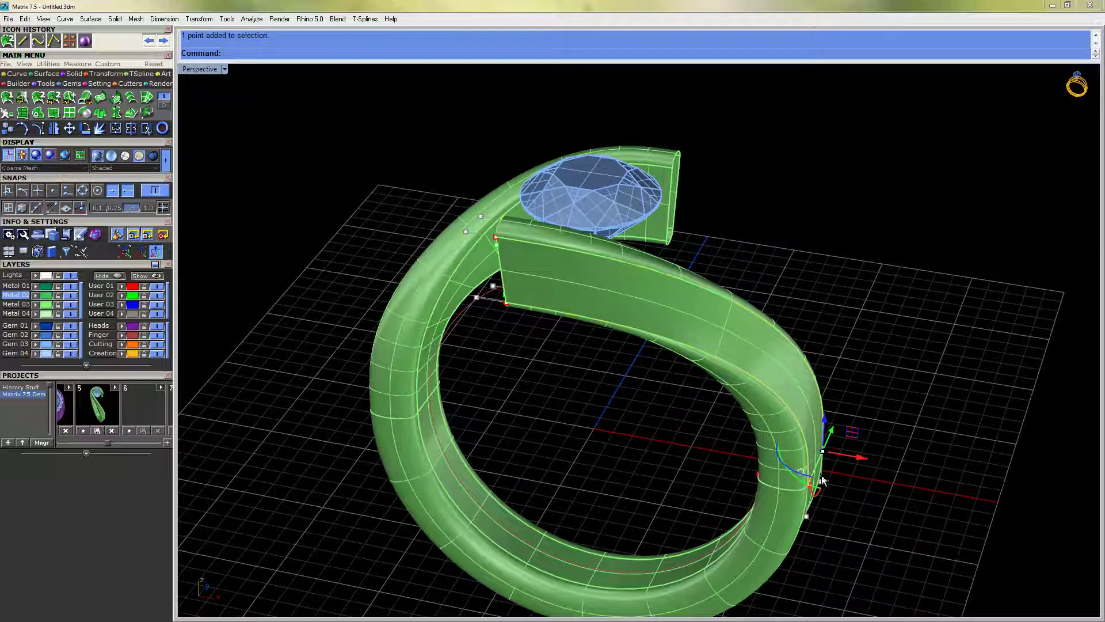
left_click_drag(830, 433, 841, 407)
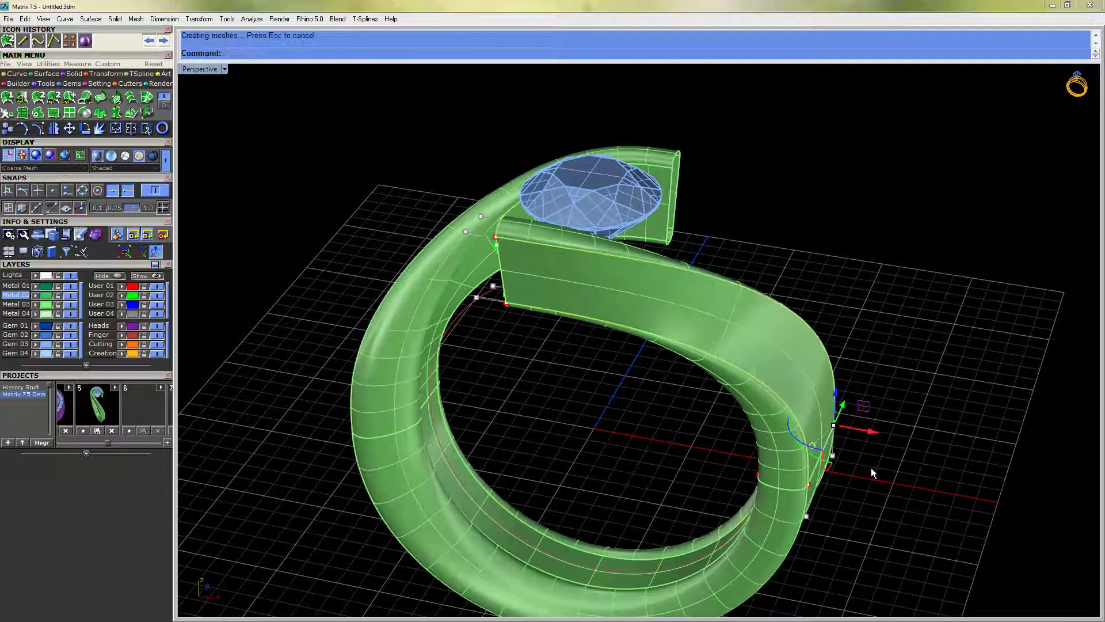
right_click_drag(872, 472, 830, 482)
left_click_drag(916, 472, 883, 454)
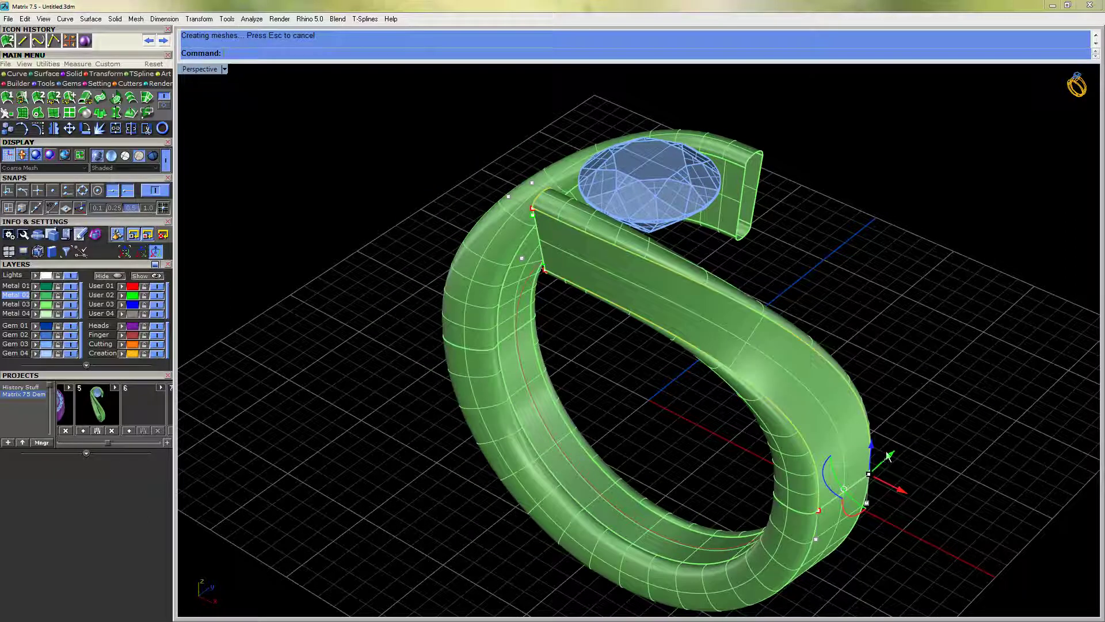
left_click(819, 509)
left_click(929, 440)
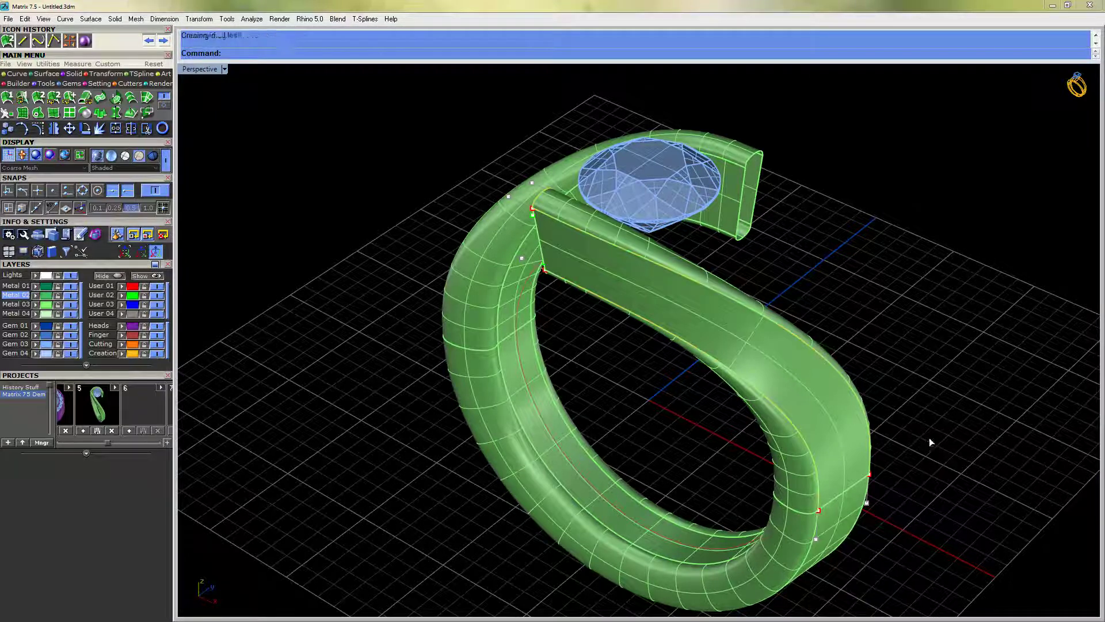
key("ctrl+z")
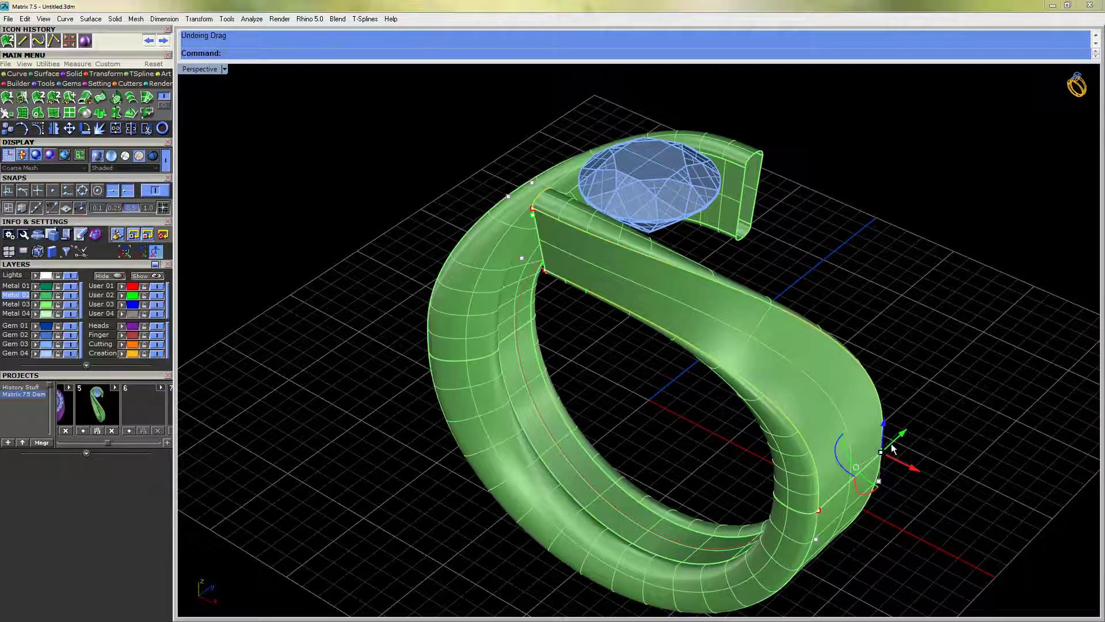
right_click_drag(574, 319, 743, 393)
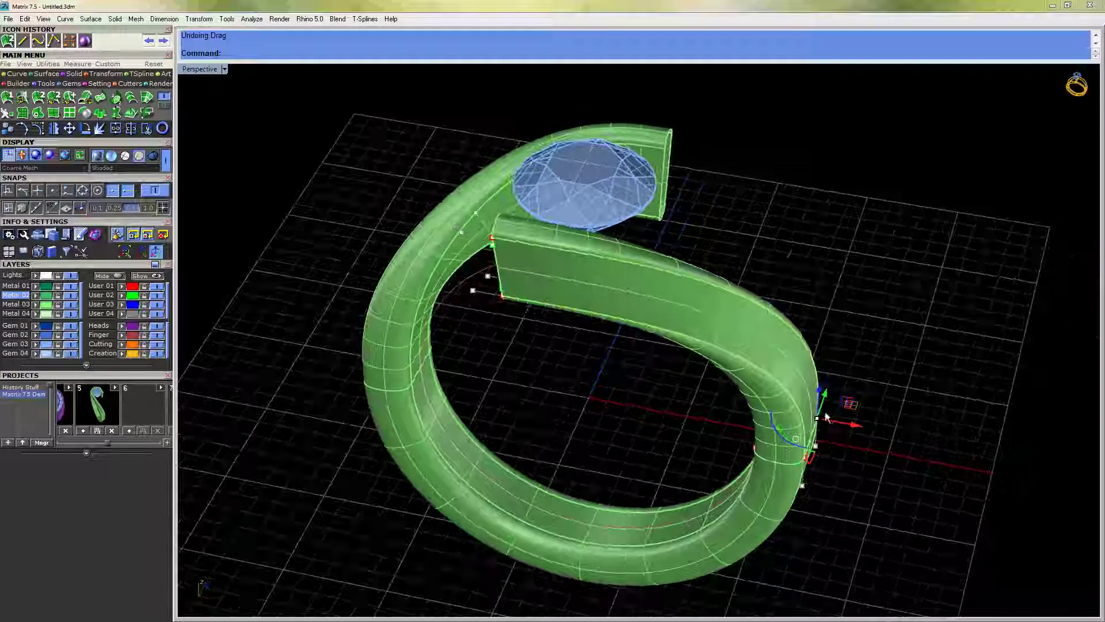
right_click_drag(842, 427, 736, 395)
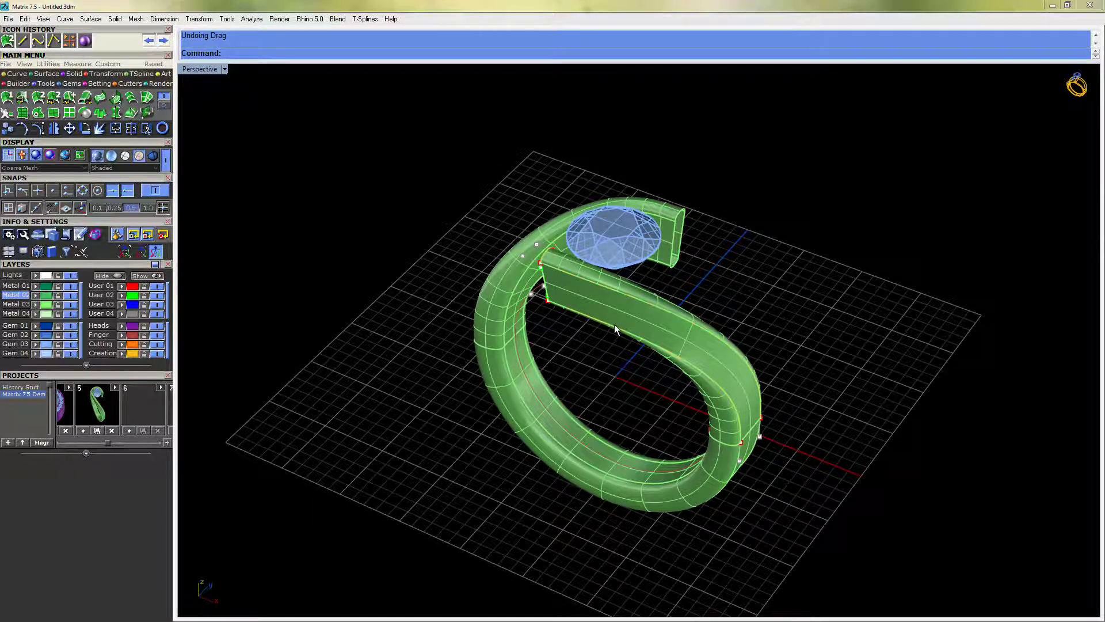
right_click_drag(592, 326, 698, 389)
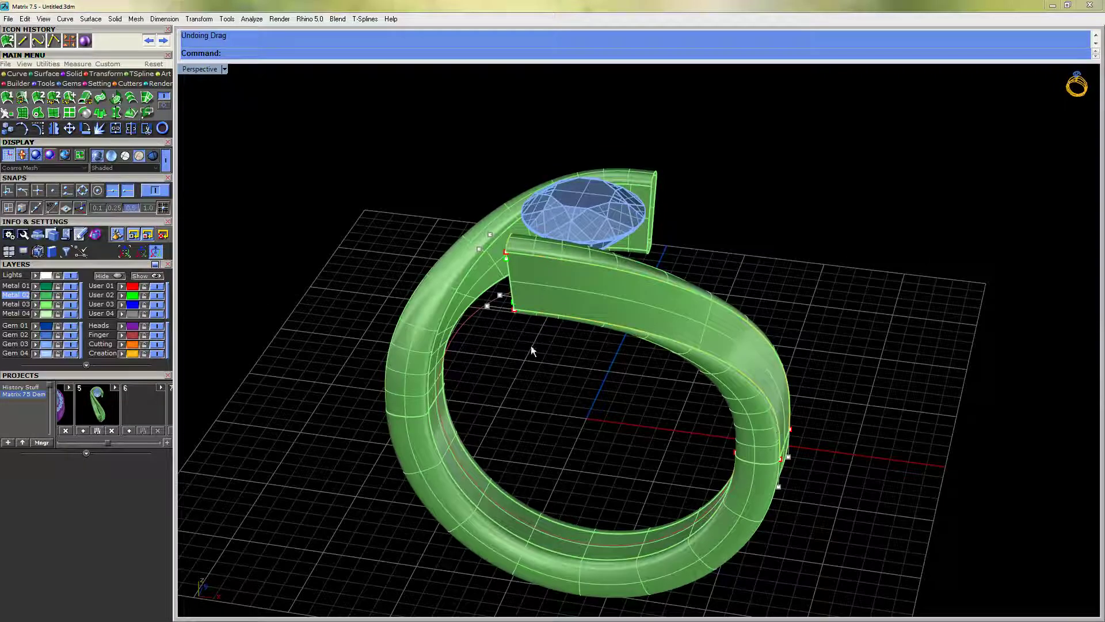
right_click_drag(649, 239, 780, 295)
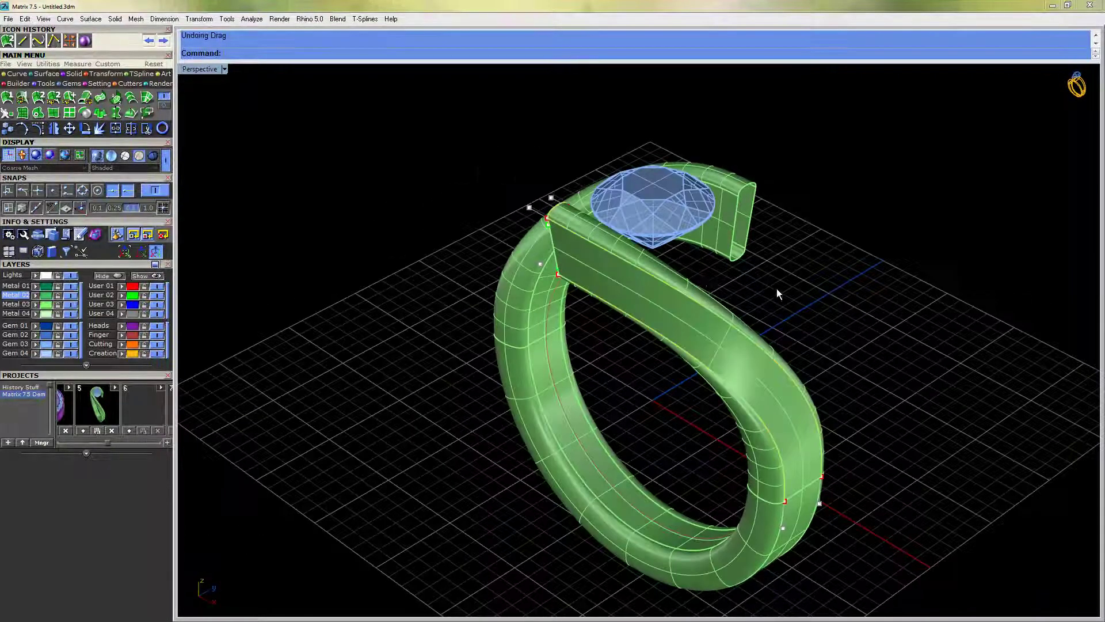